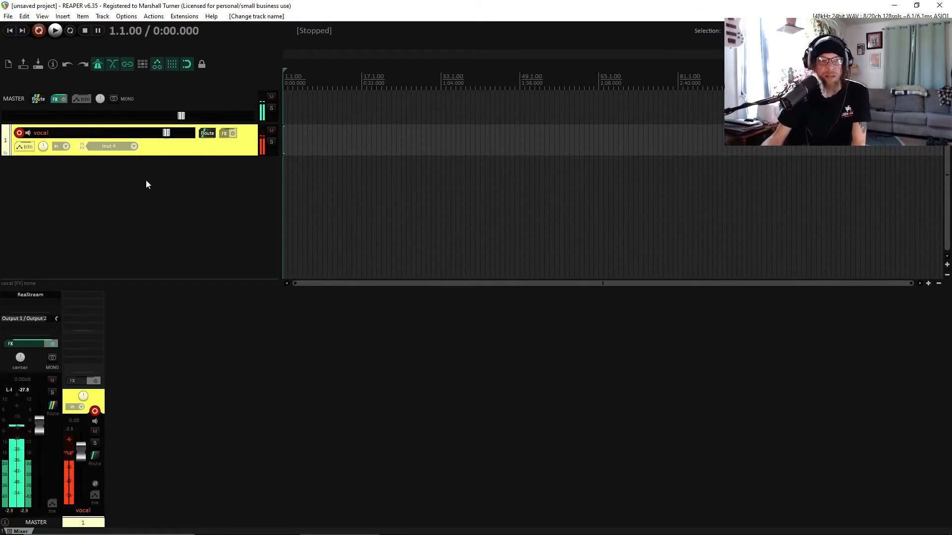
Step: Switch to Chrome, search Google for "sws extensions" and view the SWS/S&M Extension download page for REAPER
{"action": "mouse_move", "coordinate": [540, 534]}
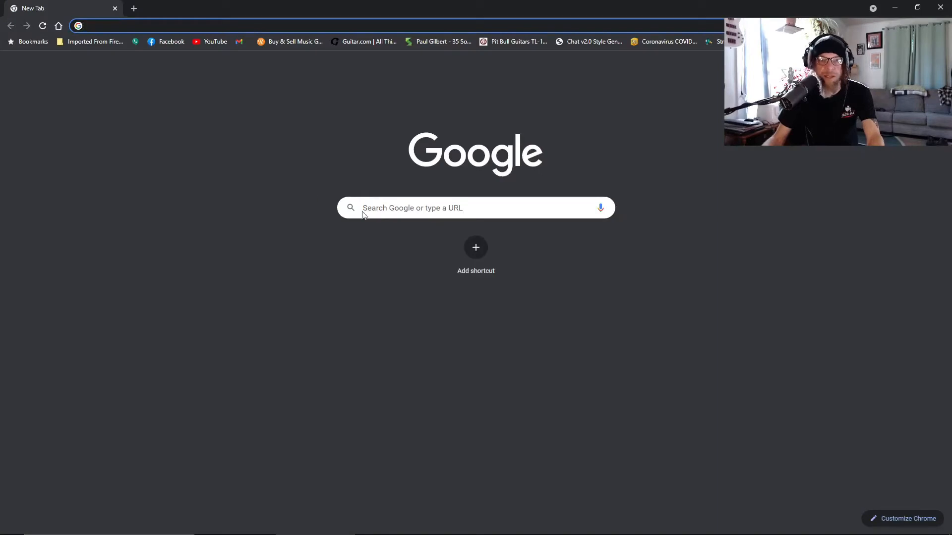
{"action": "left_click", "coordinate": [388, 212]}
{"action": "type", "text": "sw"}
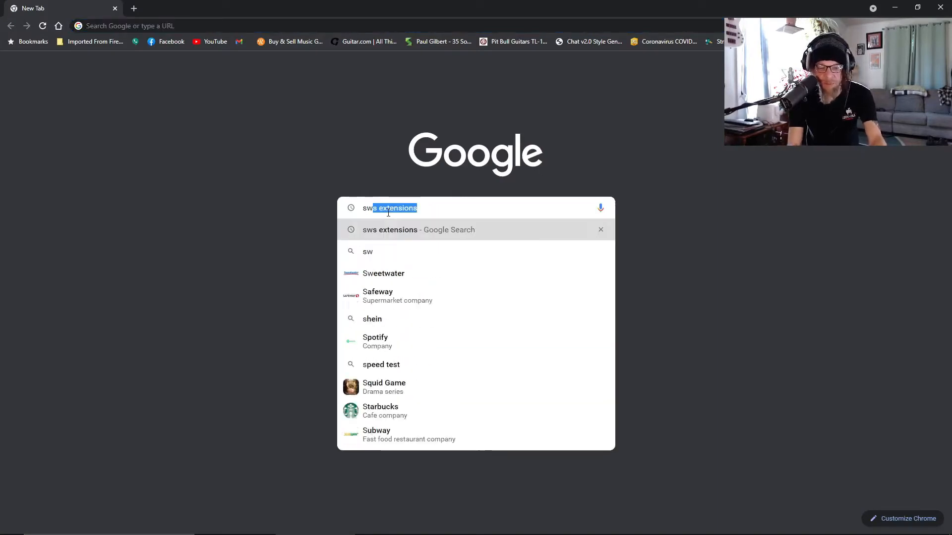
{"action": "type", "text": "s "}
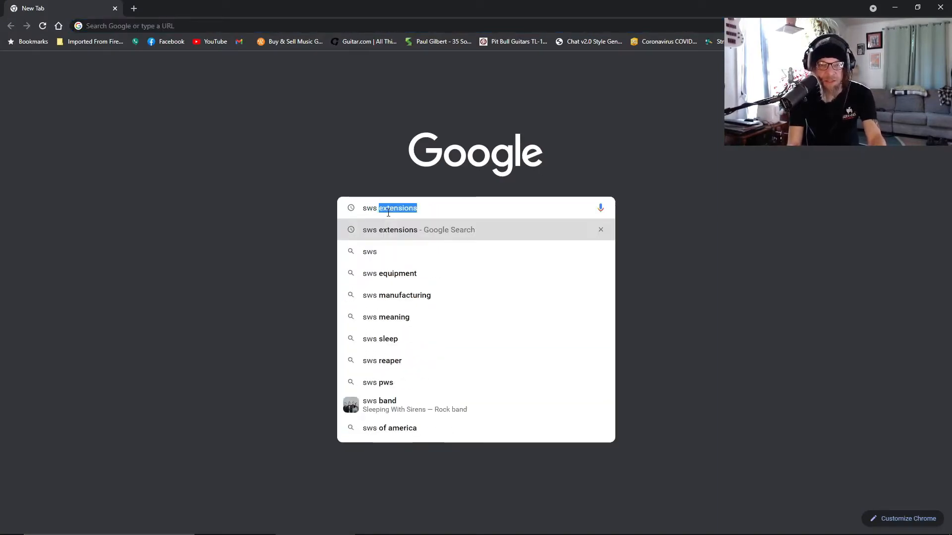
{"action": "type", "text": "exte"}
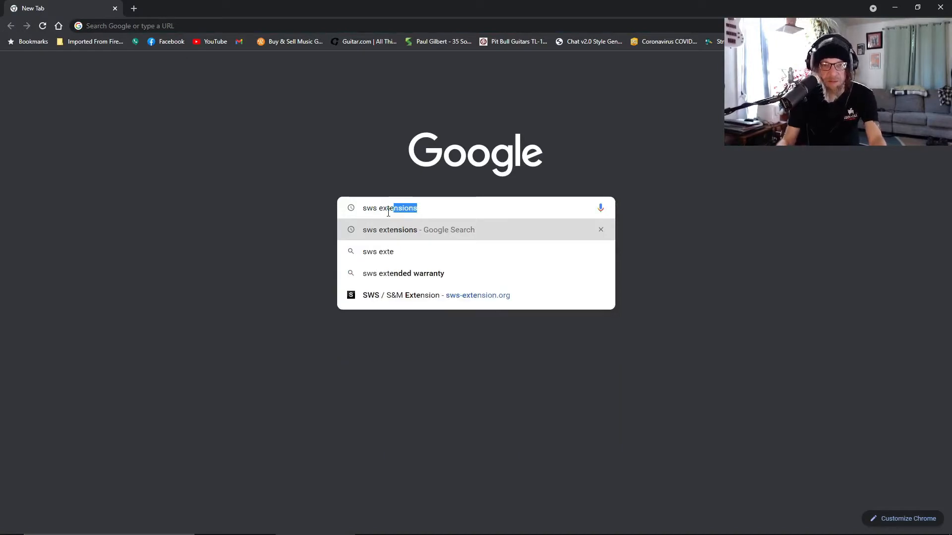
{"action": "left_click", "coordinate": [398, 231]}
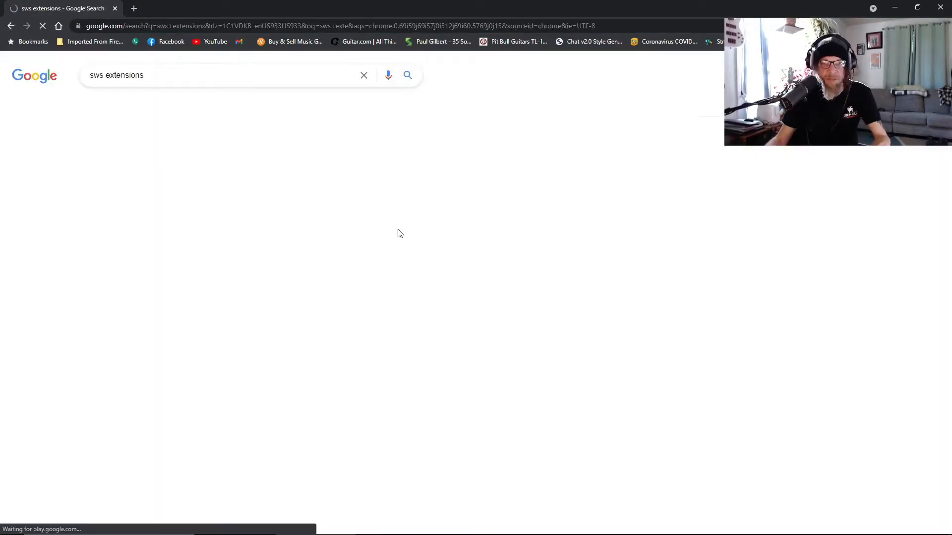
{"action": "left_click", "coordinate": [129, 163]}
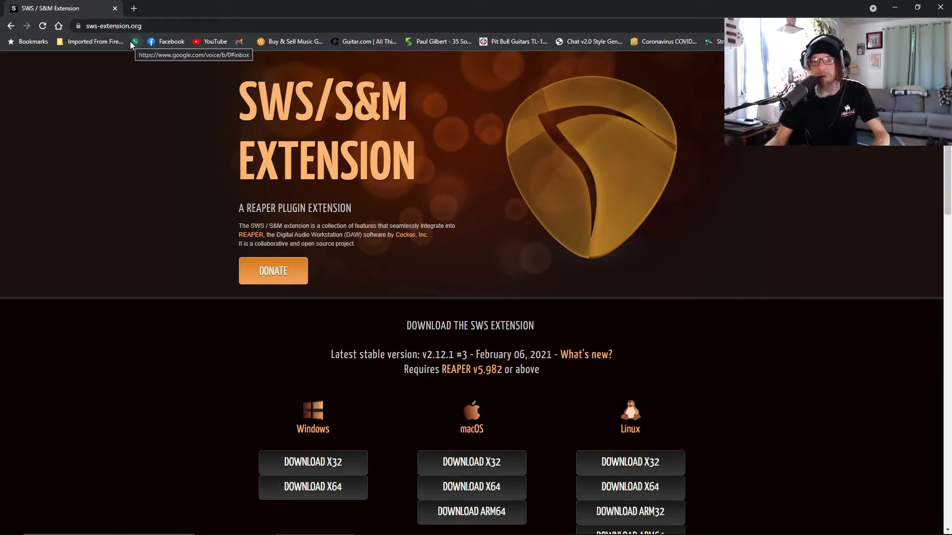
{"action": "left_click", "coordinate": [115, 9]}
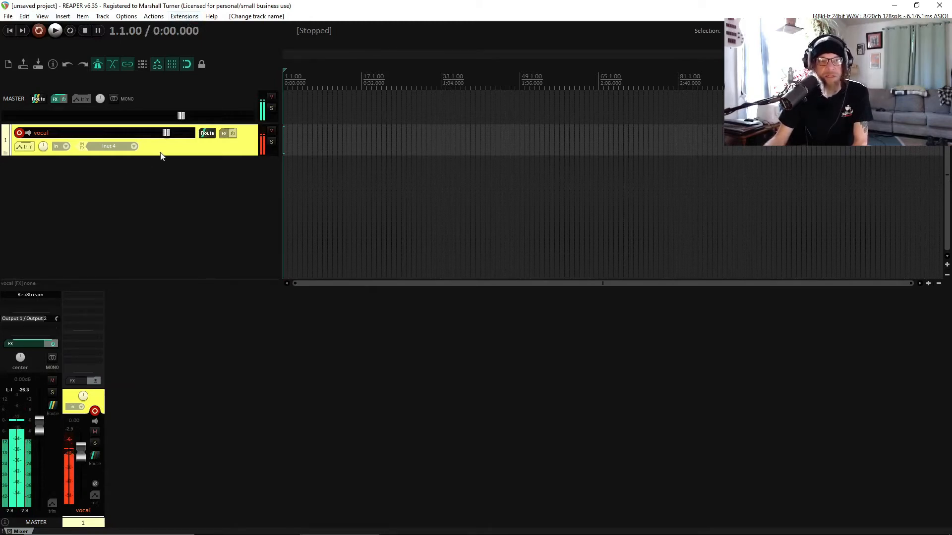
Step: Add a new rule with the filter "hex" to the SWS Auto Color/Icon/Layout list
{"action": "left_click", "coordinate": [183, 16]}
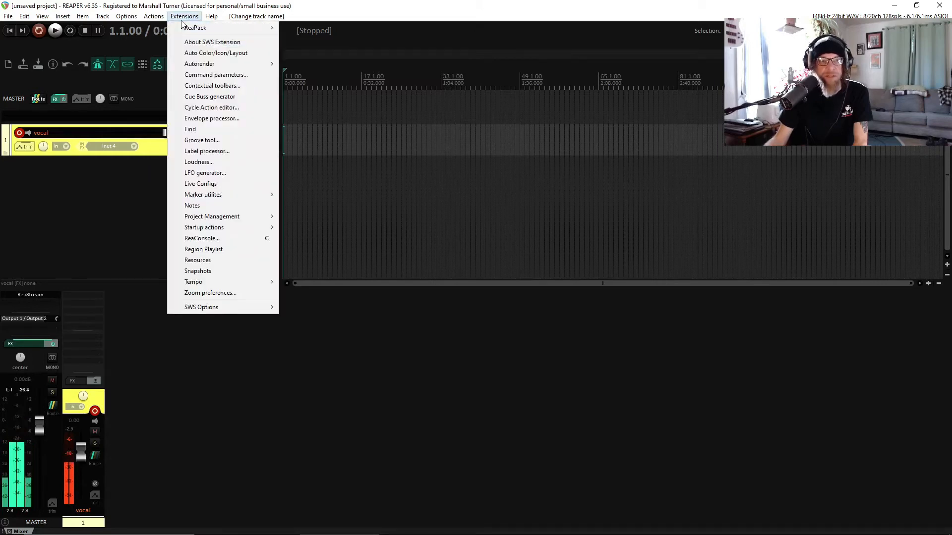
{"action": "left_click", "coordinate": [208, 54]}
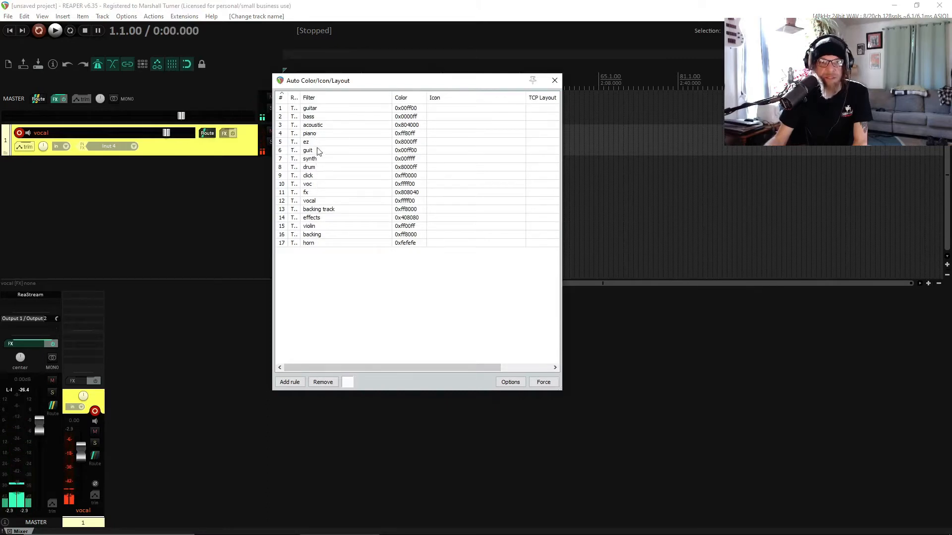
{"action": "left_click", "coordinate": [405, 203]}
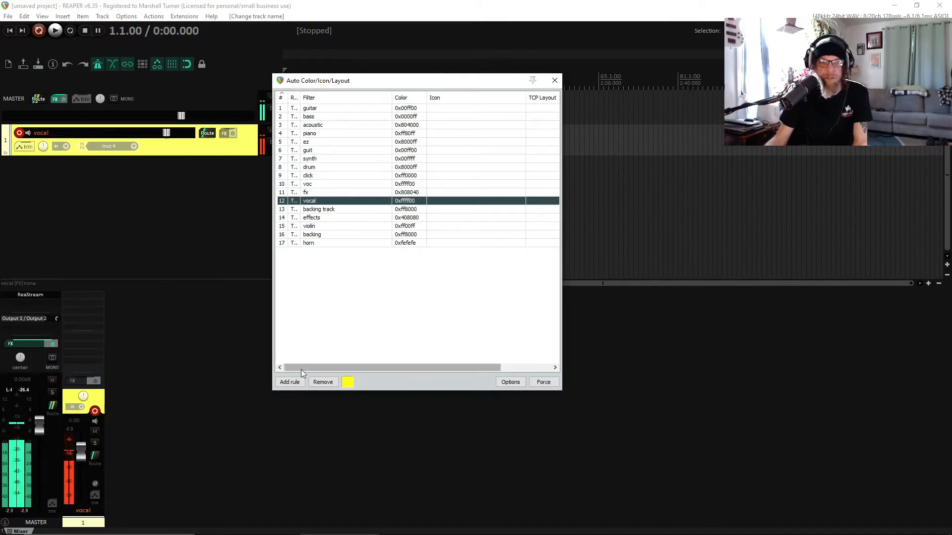
{"action": "left_click", "coordinate": [301, 288]}
{"action": "left_click", "coordinate": [290, 381]}
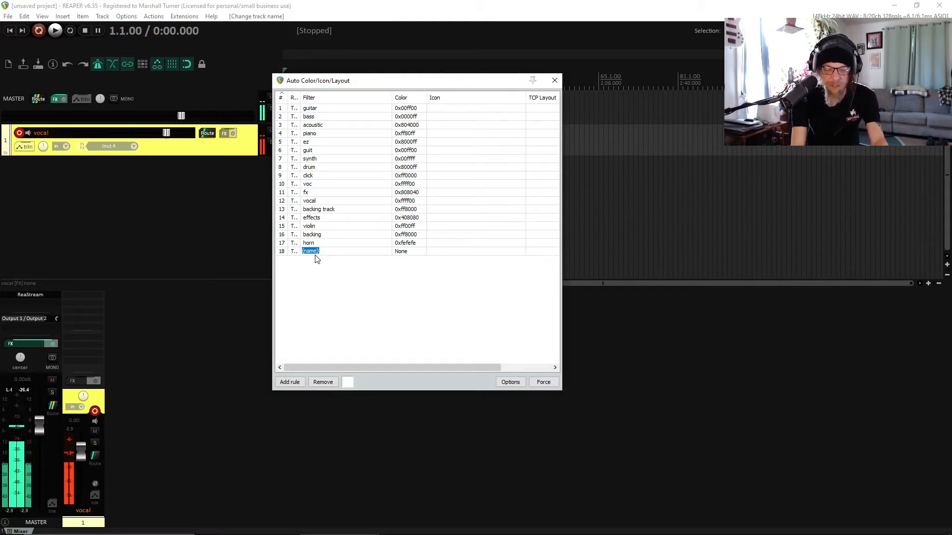
{"action": "type", "text": "he"}
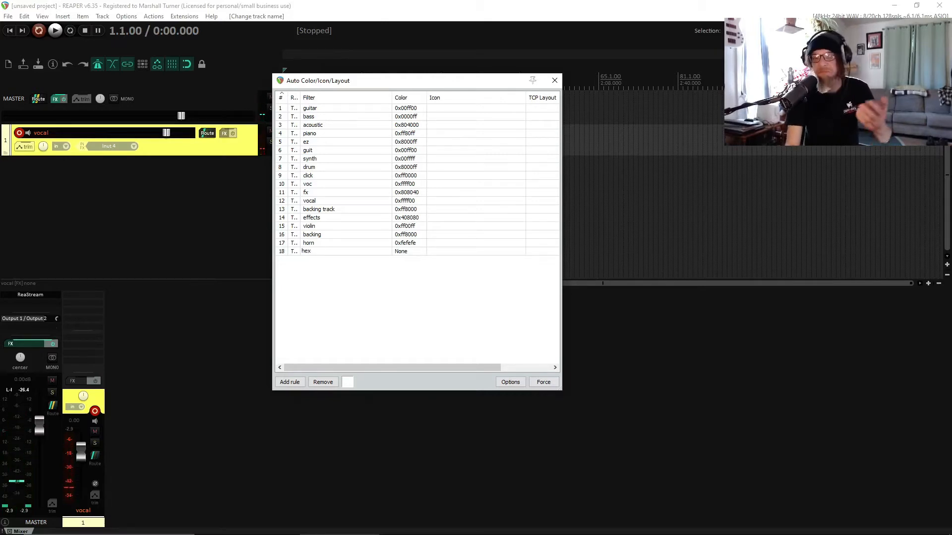
{"action": "type", "text": "x"}
{"action": "key", "text": "Return"}
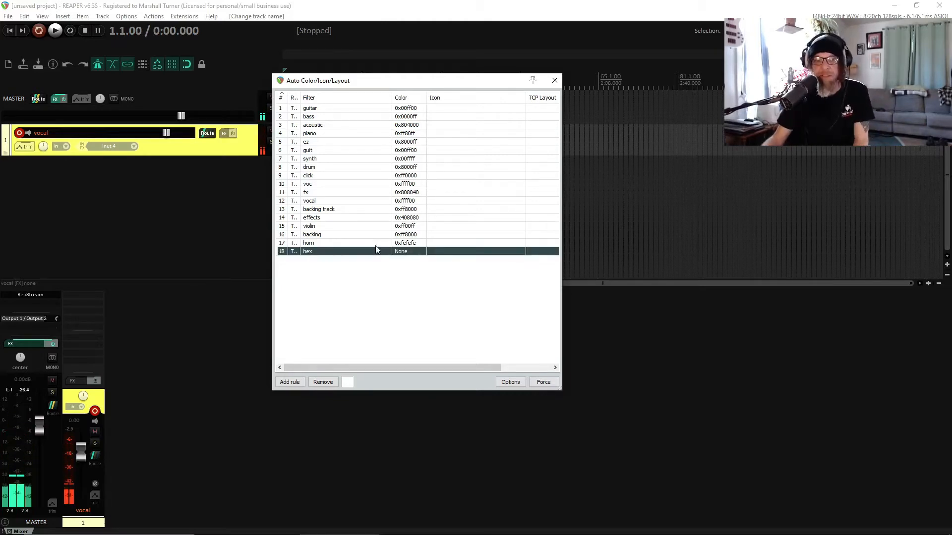
Step: Set the color of the "hex" rule to the basic teal, red 64, green 128, blue 128
{"action": "right_click", "coordinate": [404, 256]}
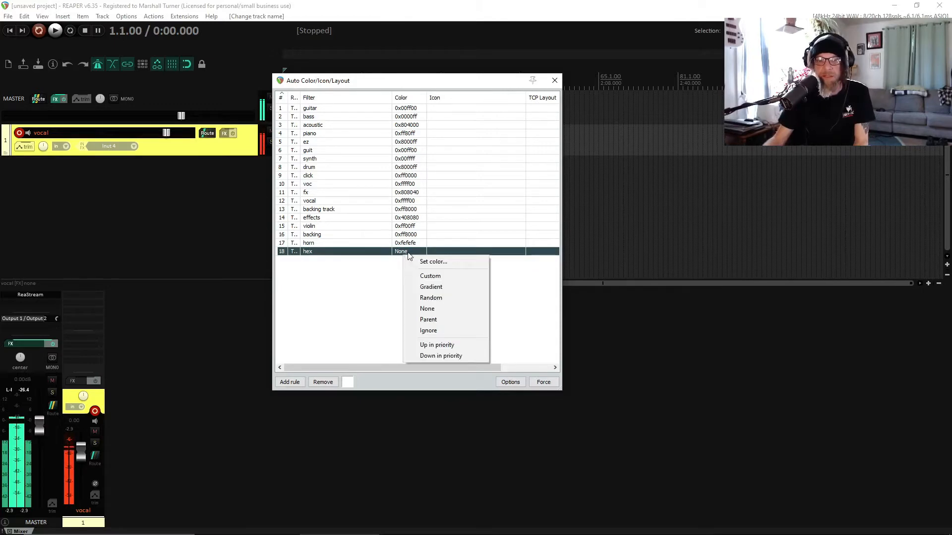
{"action": "left_click", "coordinate": [430, 261]}
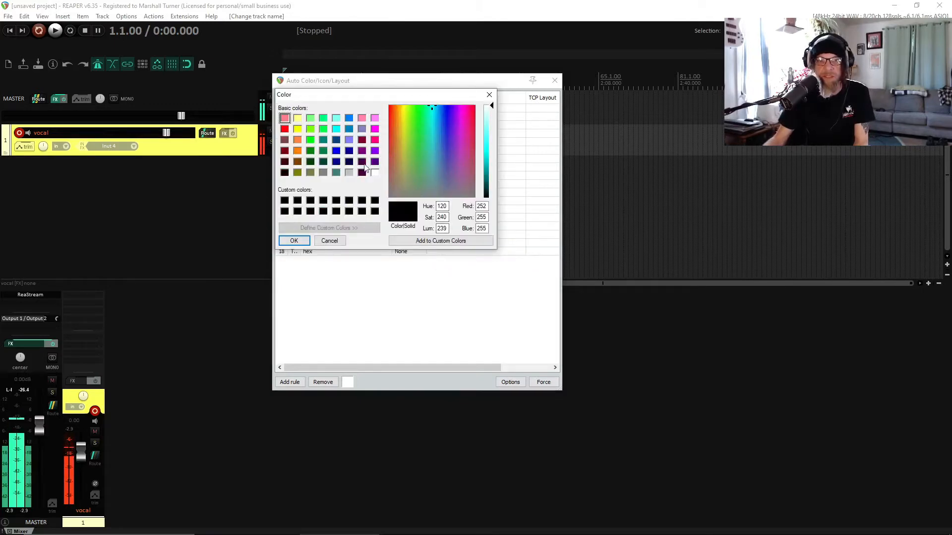
{"action": "left_click", "coordinate": [336, 173]}
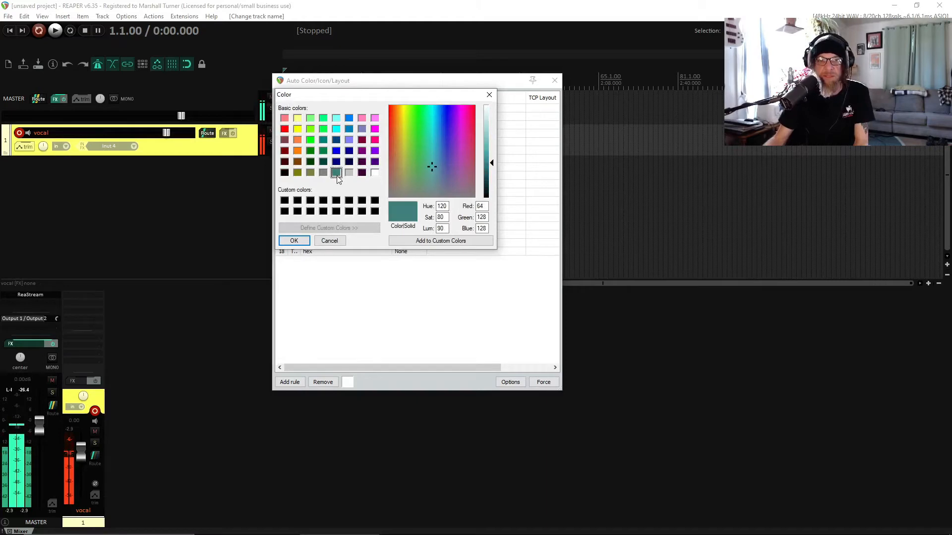
{"action": "left_click", "coordinate": [294, 240]}
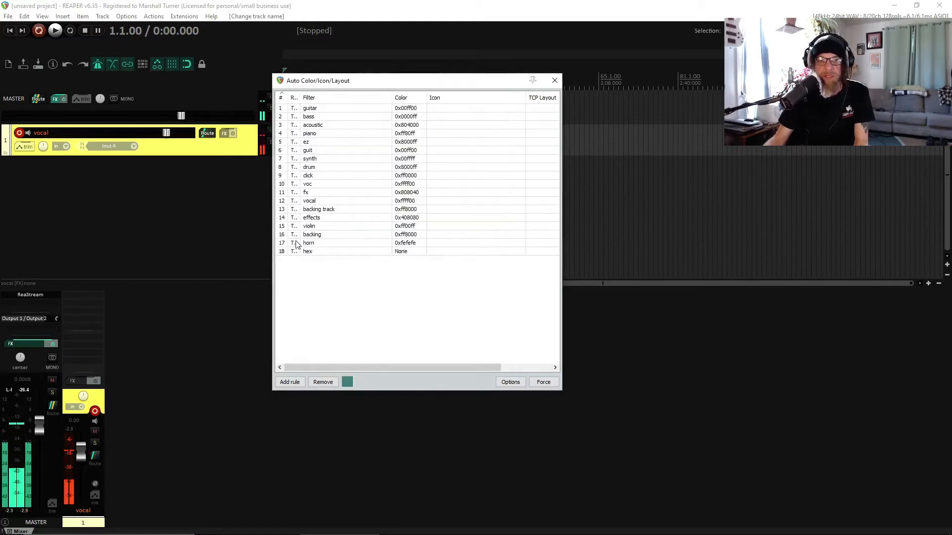
Step: Add a track named "hex" to test the auto-color rule, and remove that track again
{"action": "double_click", "coordinate": [81, 182]}
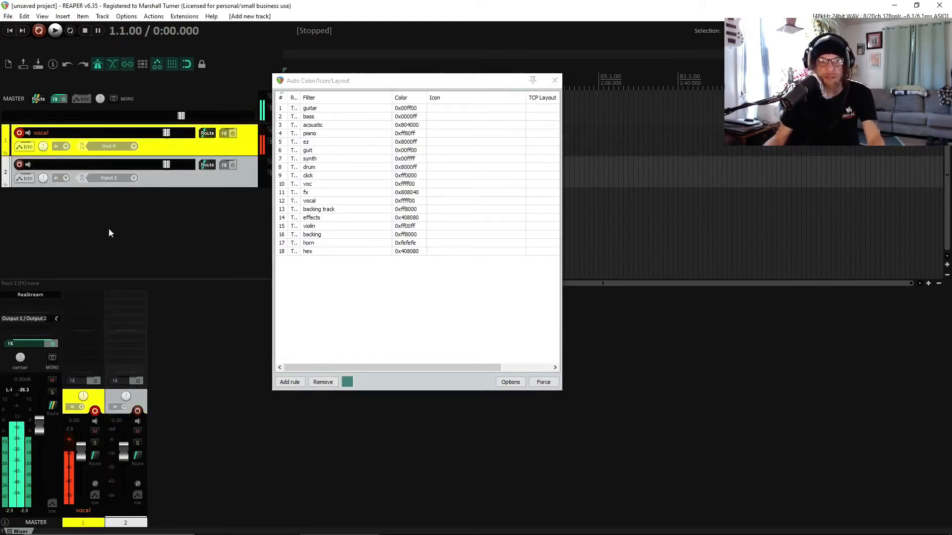
{"action": "double_click", "coordinate": [57, 164]}
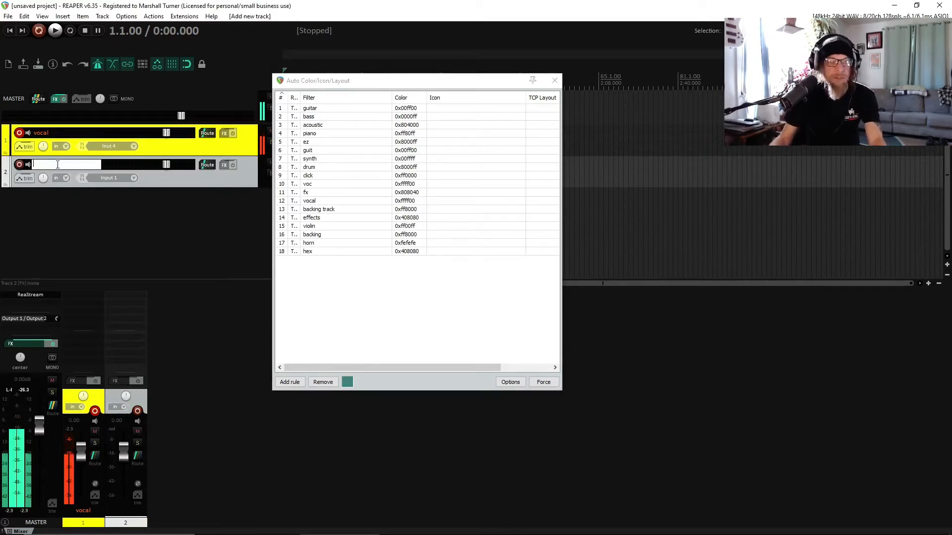
{"action": "type", "text": "hex"}
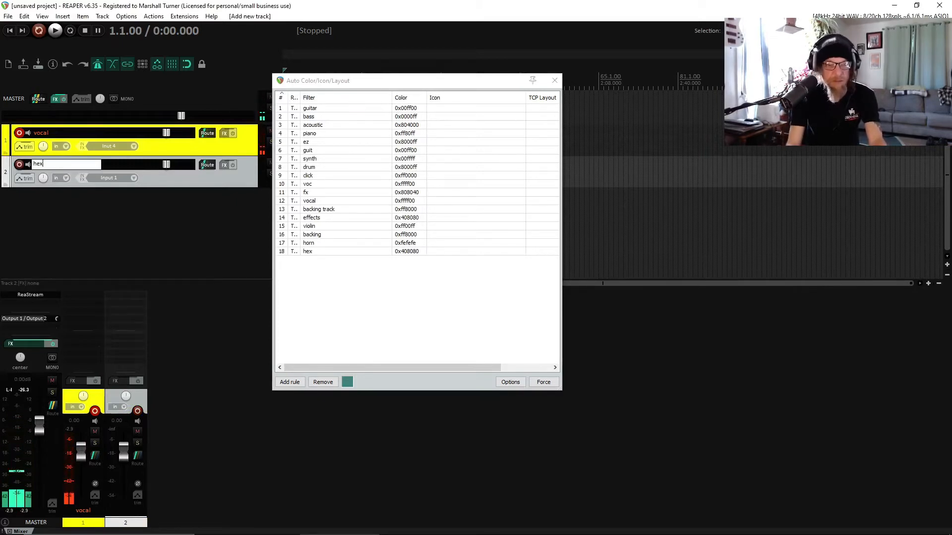
{"action": "key", "text": "Return"}
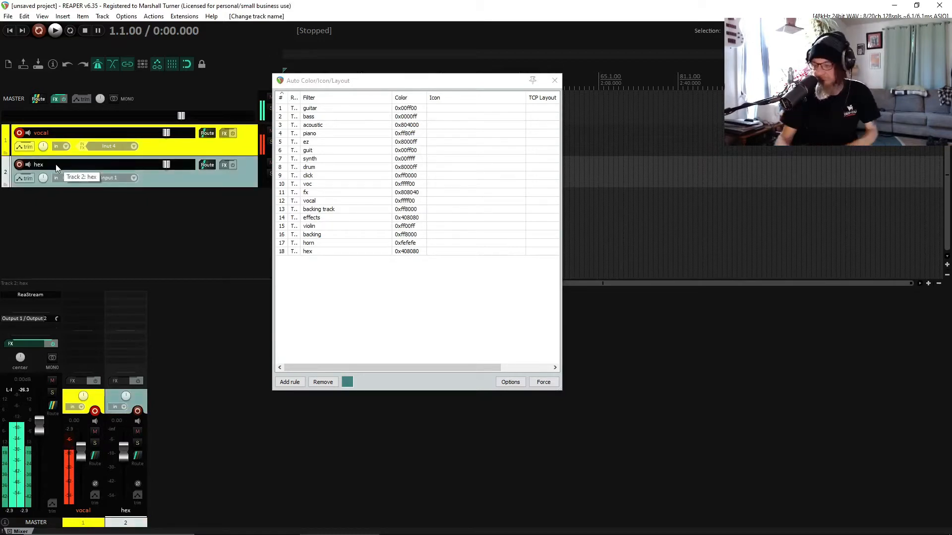
{"action": "right_click", "coordinate": [184, 189]}
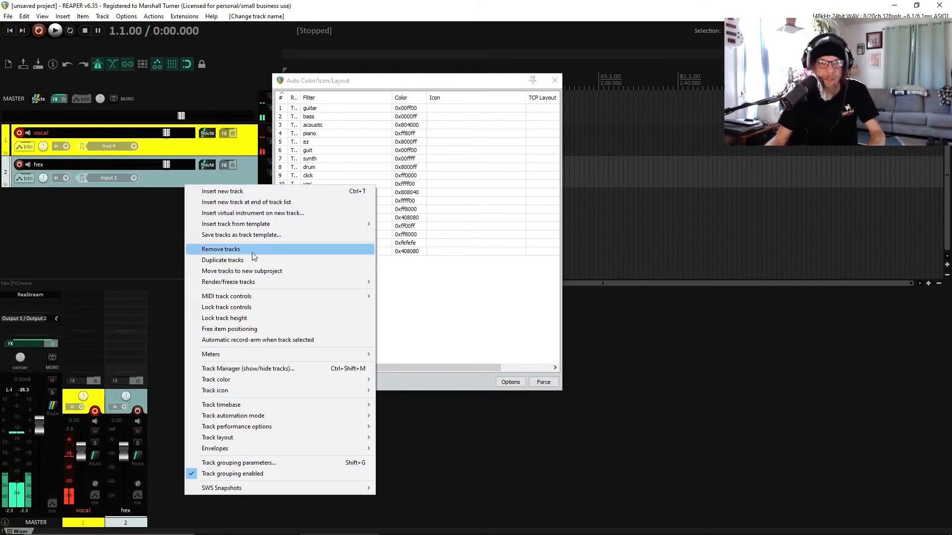
{"action": "left_click", "coordinate": [228, 249]}
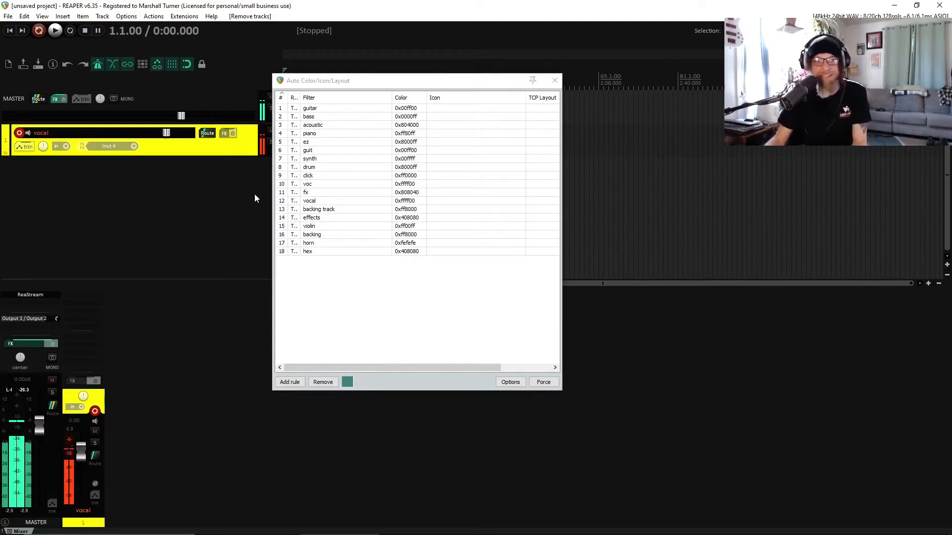
Step: Add the ReaEQ plug-in to the vocal track's input FX chain and enlarge its window
{"action": "left_click", "coordinate": [555, 81]}
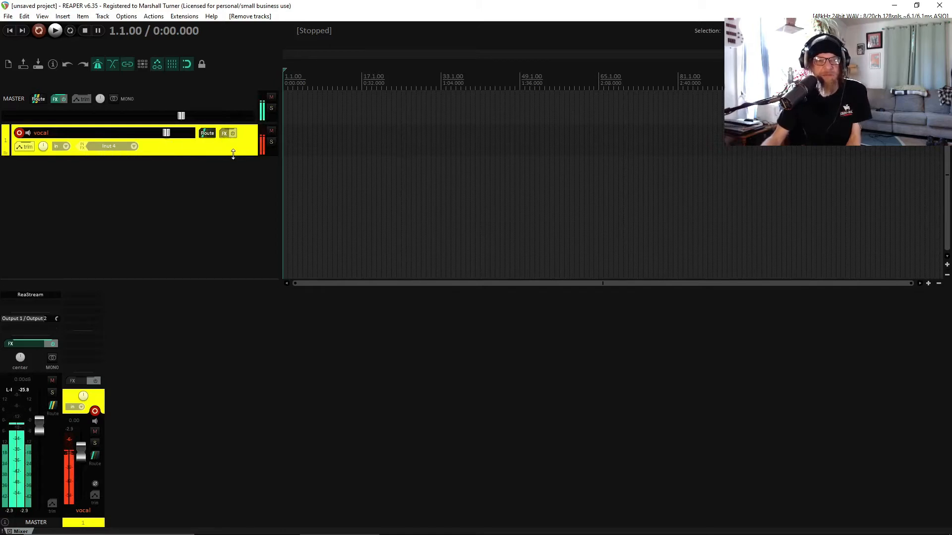
{"action": "left_click_drag", "start_coordinate": [234, 155], "coordinate": [233, 193]}
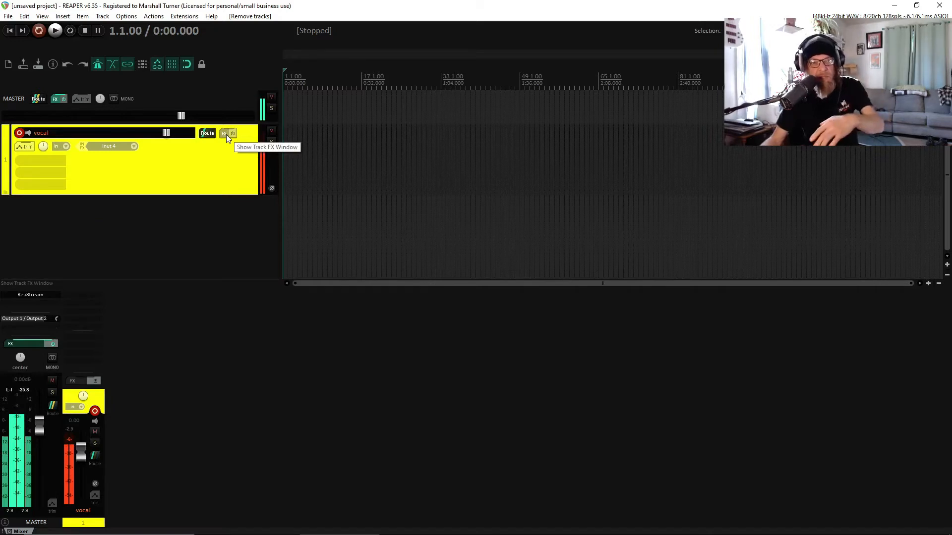
{"action": "left_click", "coordinate": [81, 148]}
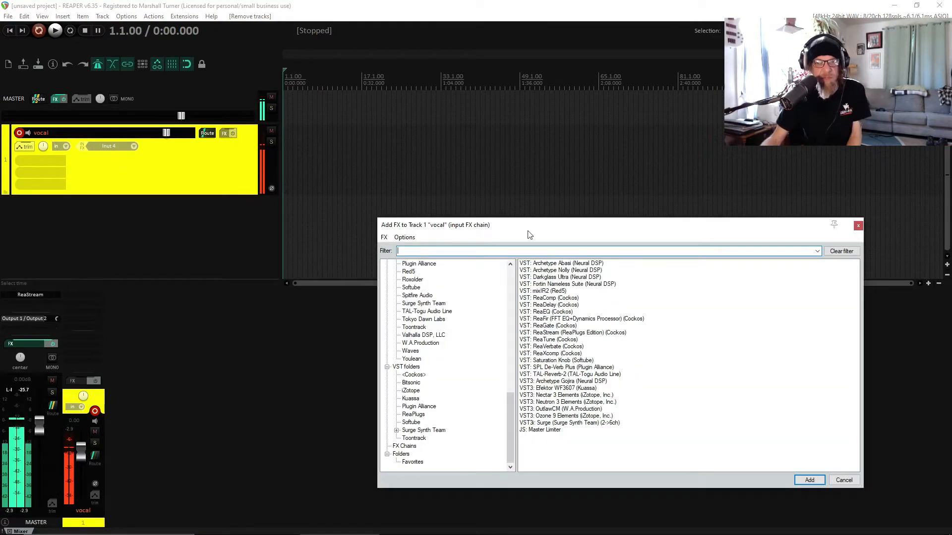
{"action": "left_click_drag", "start_coordinate": [527, 230], "coordinate": [445, 93]}
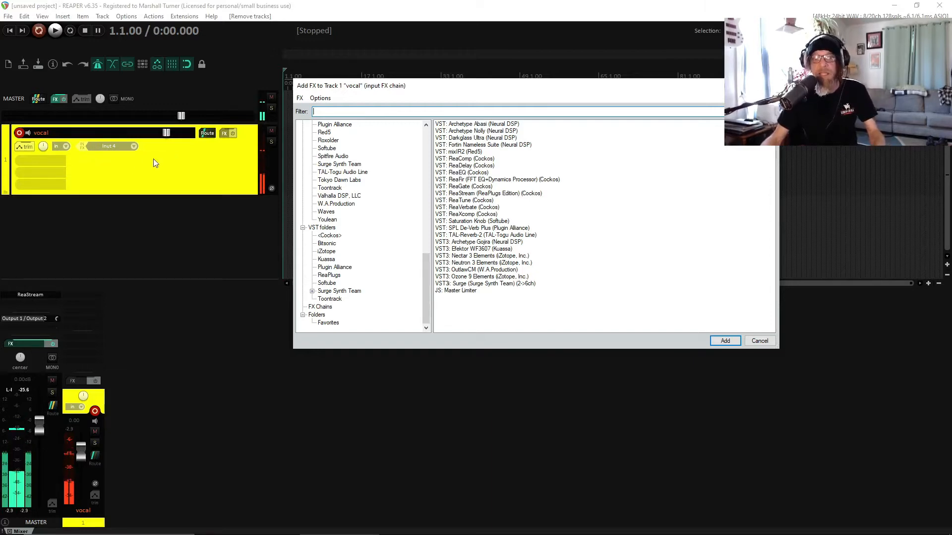
{"action": "double_click", "coordinate": [459, 173]}
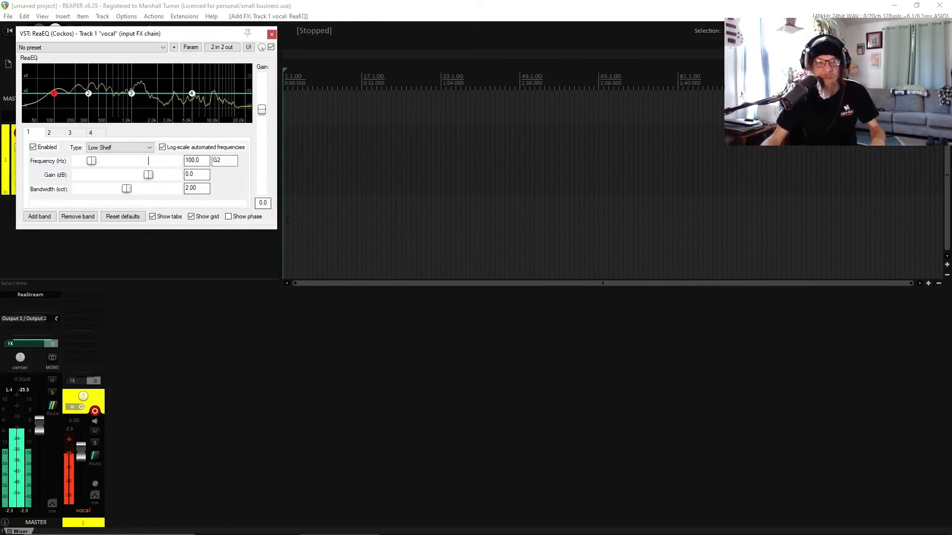
{"action": "left_click_drag", "start_coordinate": [275, 229], "coordinate": [544, 374]}
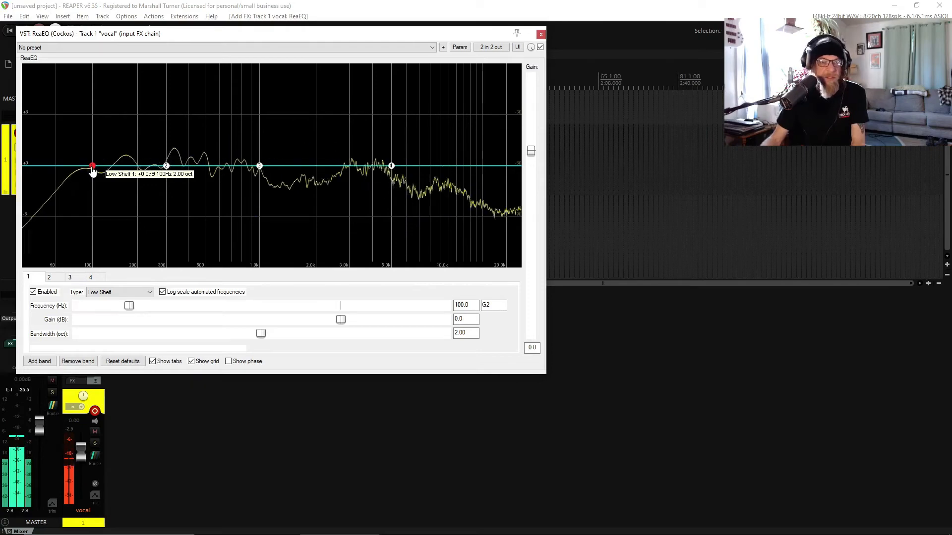
Step: Shape ReaEQ's low shelf band 1 into a low cut with -120 dB gain at about 180 Hz and 1.57 octaves bandwidth
{"action": "left_click_drag", "start_coordinate": [93, 170], "coordinate": [131, 333]}
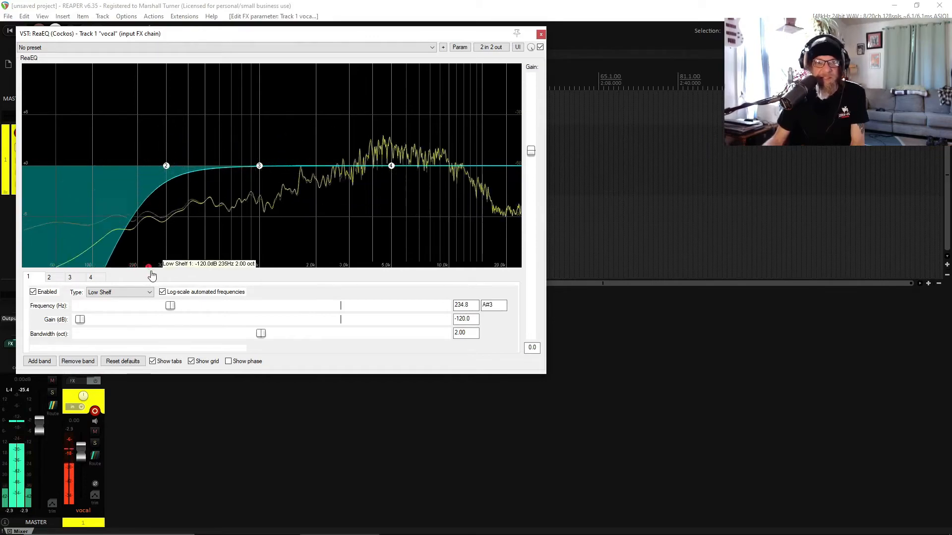
{"action": "left_click_drag", "start_coordinate": [139, 268], "coordinate": [107, 272]}
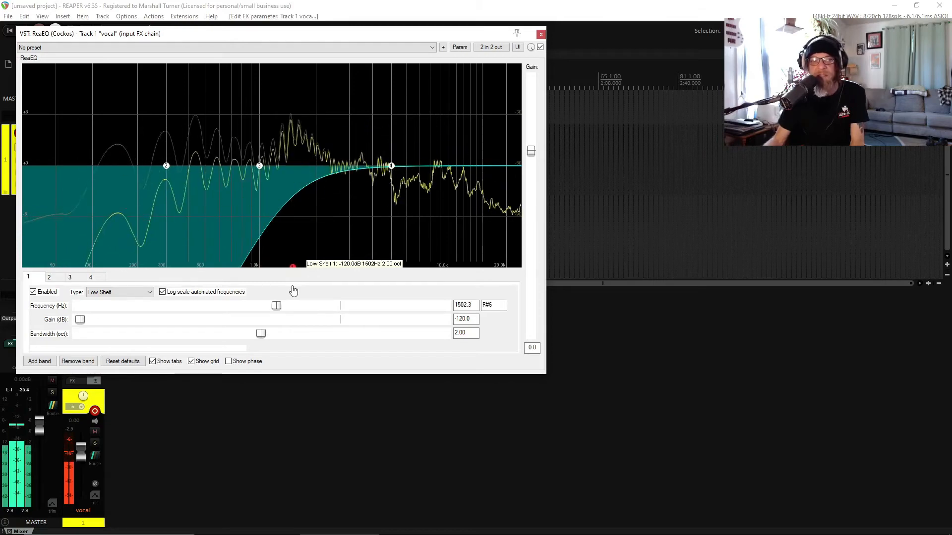
{"action": "left_click_drag", "start_coordinate": [294, 291], "coordinate": [165, 291]}
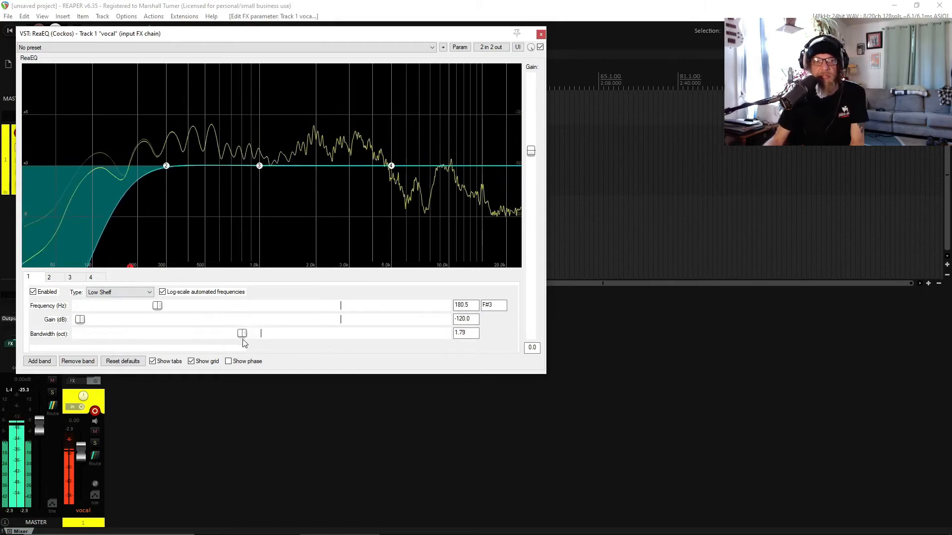
{"action": "left_click_drag", "start_coordinate": [243, 343], "coordinate": [222, 344]}
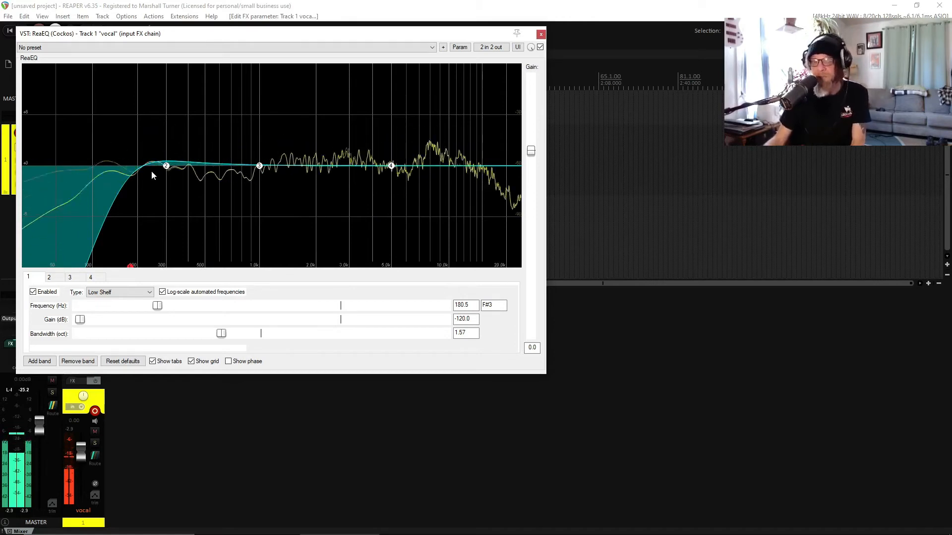
Step: Shape ReaEQ's high shelf band 4 into a high cut with -120 dB gain at about 12857 Hz and 1.14 octaves bandwidth
{"action": "left_click", "coordinate": [392, 168]}
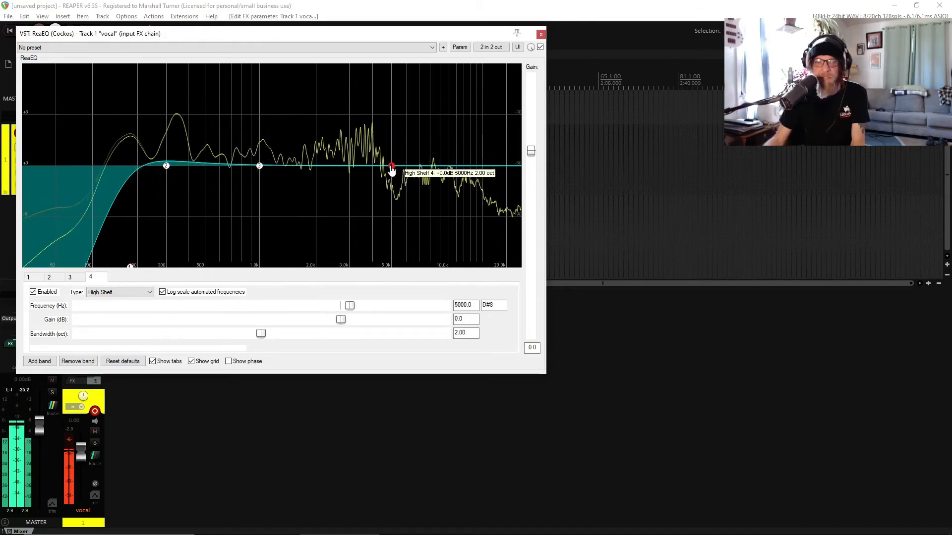
{"action": "left_click_drag", "start_coordinate": [394, 165], "coordinate": [226, 385]}
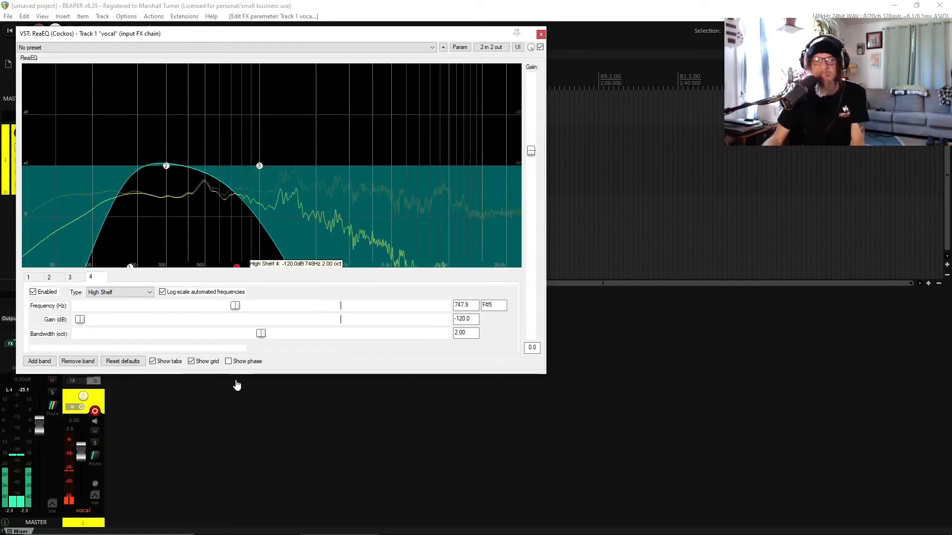
{"action": "left_click_drag", "start_coordinate": [287, 384], "coordinate": [482, 377]}
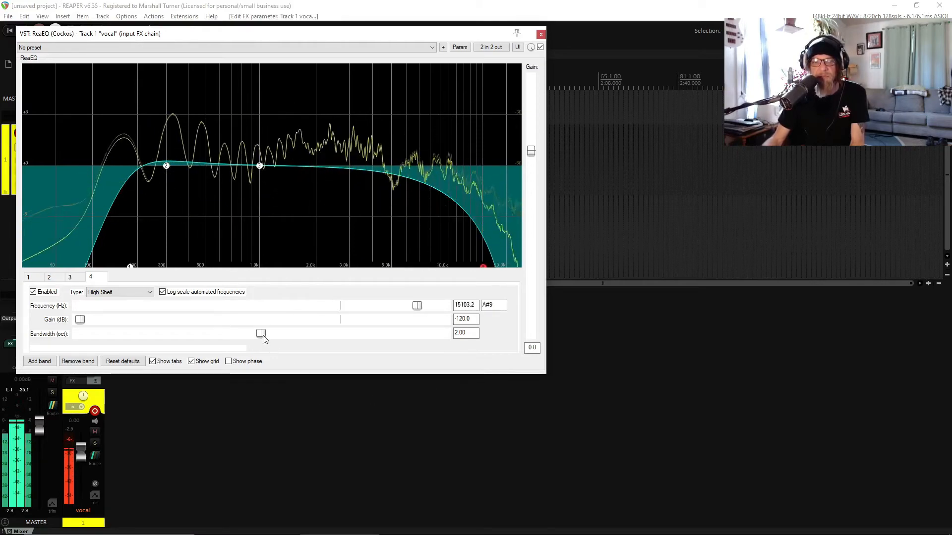
{"action": "left_click_drag", "start_coordinate": [260, 334], "coordinate": [183, 349]}
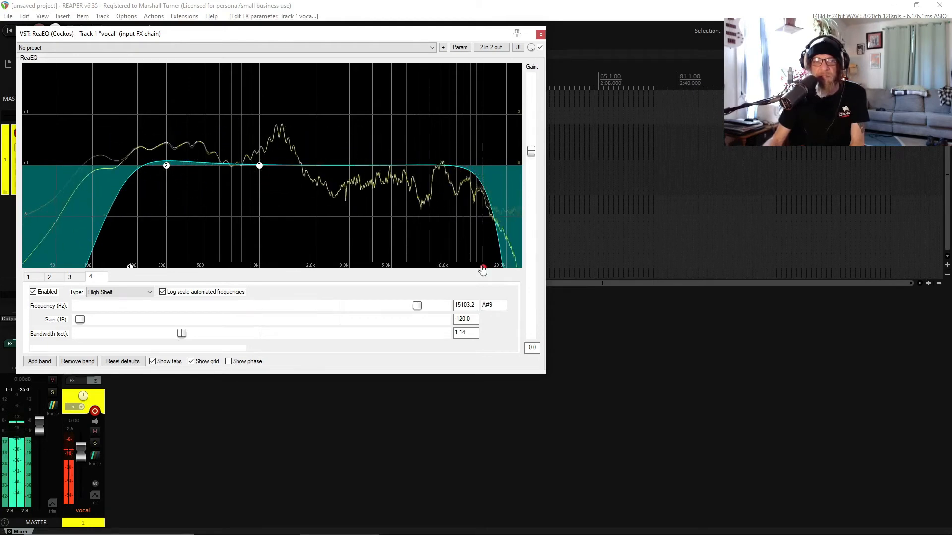
{"action": "left_click_drag", "start_coordinate": [483, 269], "coordinate": [470, 273]}
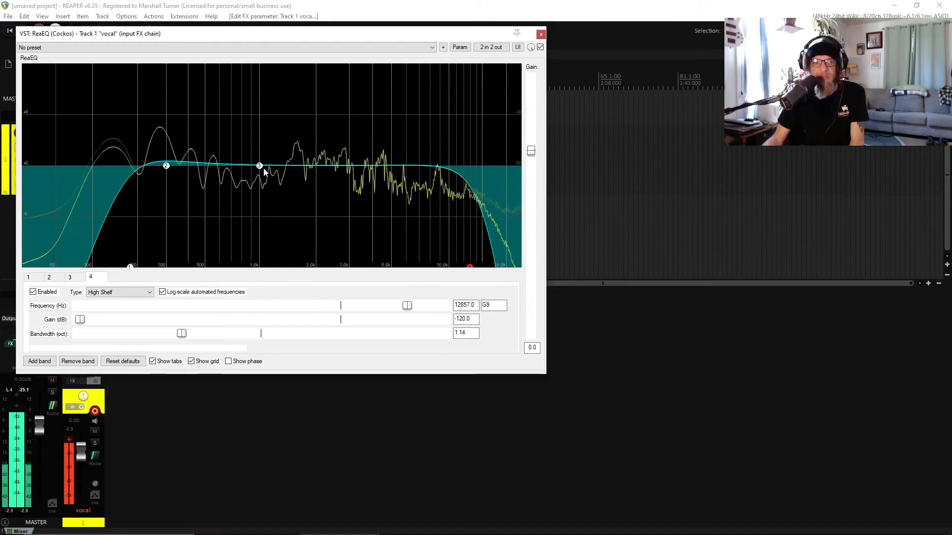
Step: Narrow ReaEQ band 3 to 0.25 octaves and sweep its boost across the vocal's frequency range, from about 2600 Hz down to about 310 Hz
{"action": "left_click_drag", "start_coordinate": [259, 166], "coordinate": [321, 167]}
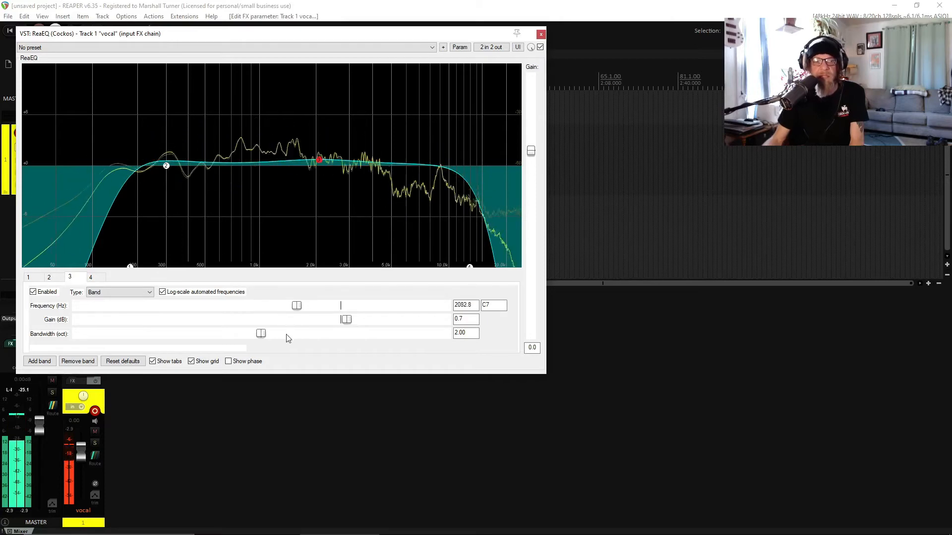
{"action": "left_click_drag", "start_coordinate": [236, 339], "coordinate": [123, 341]}
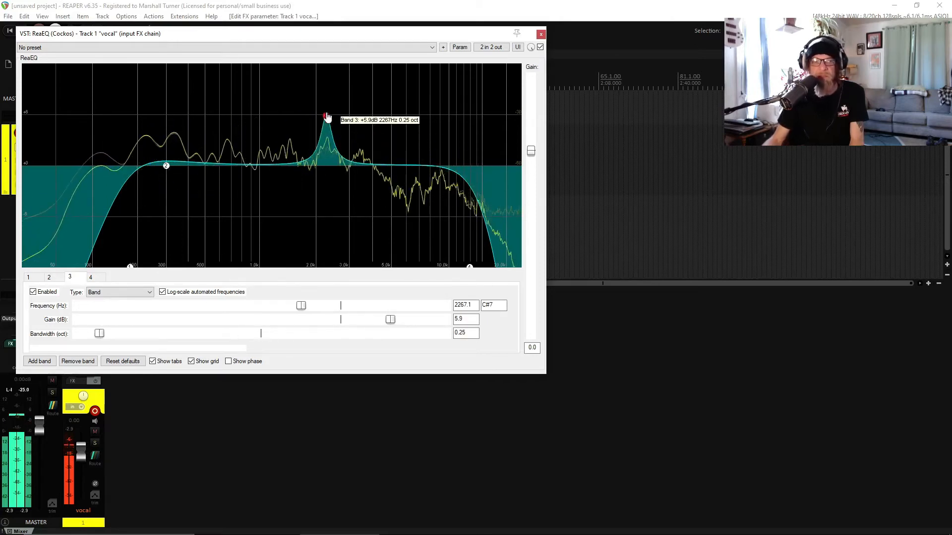
{"action": "left_click_drag", "start_coordinate": [327, 117], "coordinate": [346, 107]}
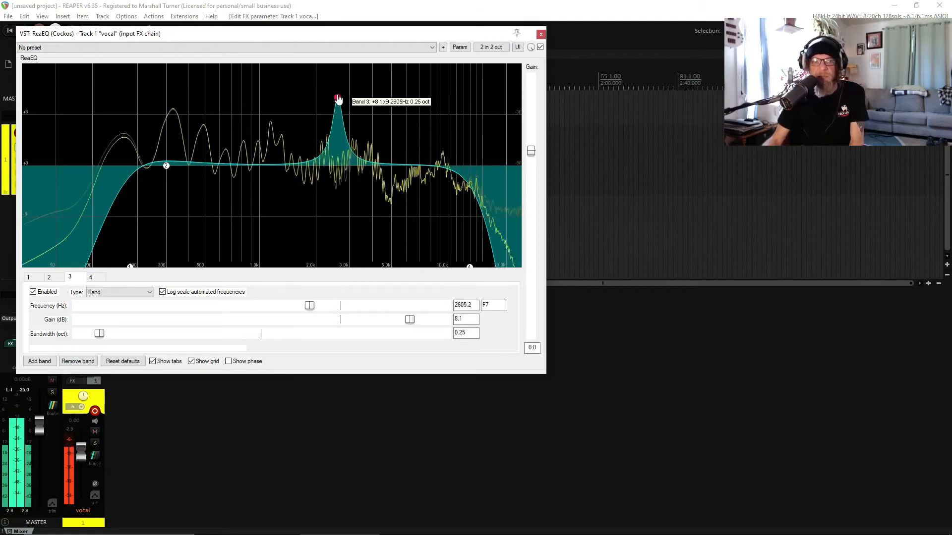
{"action": "left_click_drag", "start_coordinate": [291, 99], "coordinate": [367, 82]}
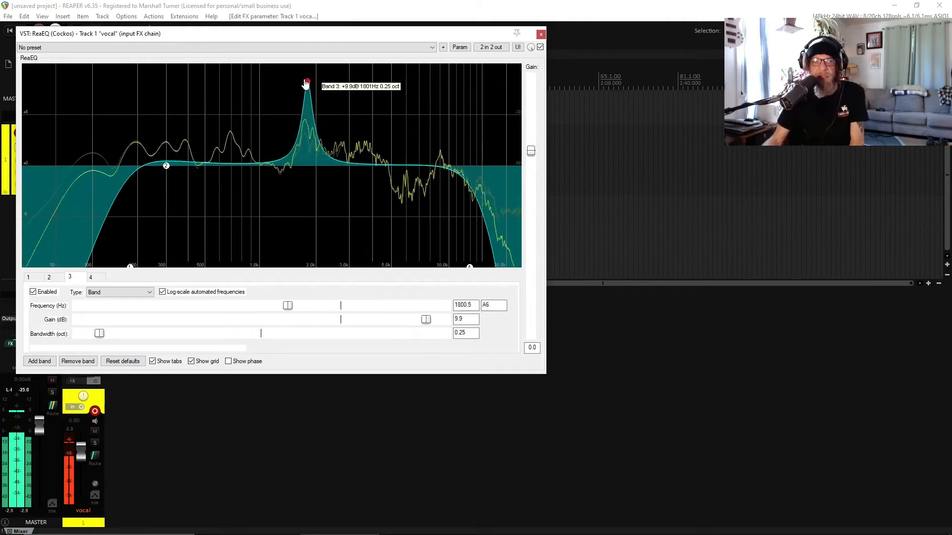
{"action": "left_click_drag", "start_coordinate": [306, 85], "coordinate": [216, 84]}
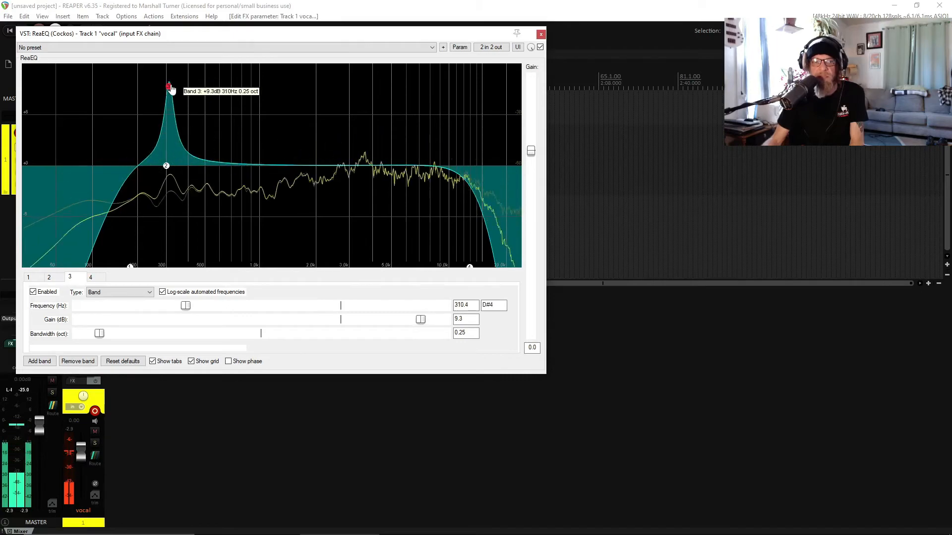
Step: Set ReaEQ band 3 to a gentle 0.9 dB boost at about 2134 Hz with 0.78 octaves bandwidth, and close the ReaEQ window
{"action": "left_click_drag", "start_coordinate": [171, 89], "coordinate": [321, 157]}
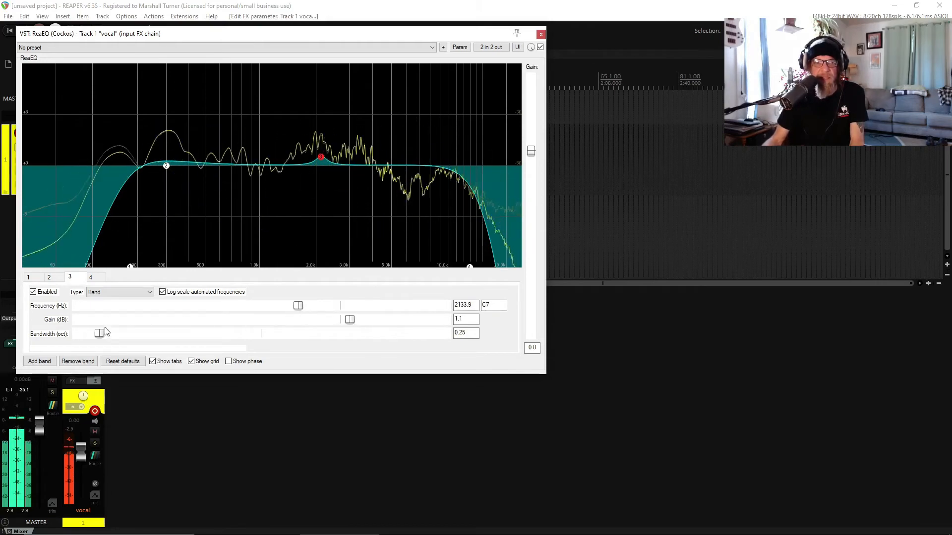
{"action": "left_click_drag", "start_coordinate": [100, 334], "coordinate": [149, 350]}
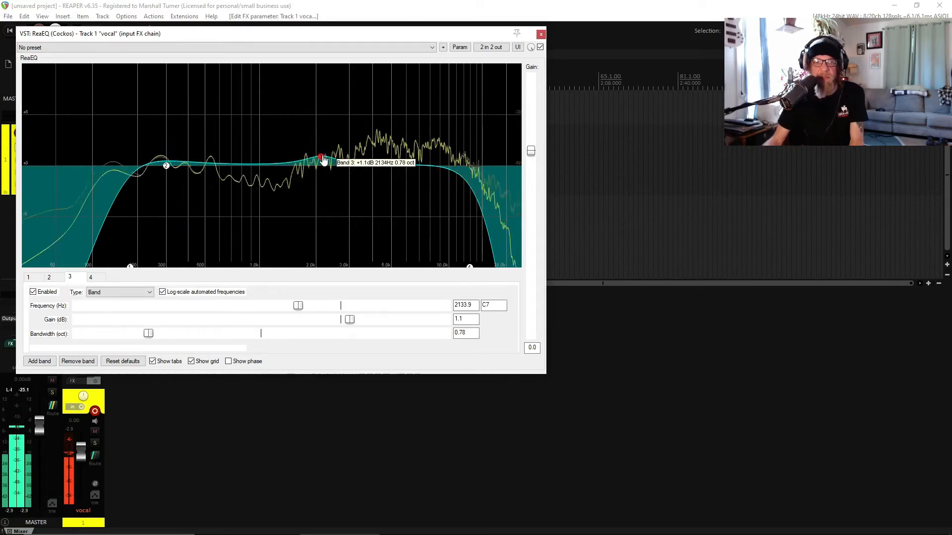
{"action": "left_click_drag", "start_coordinate": [323, 161], "coordinate": [323, 163]}
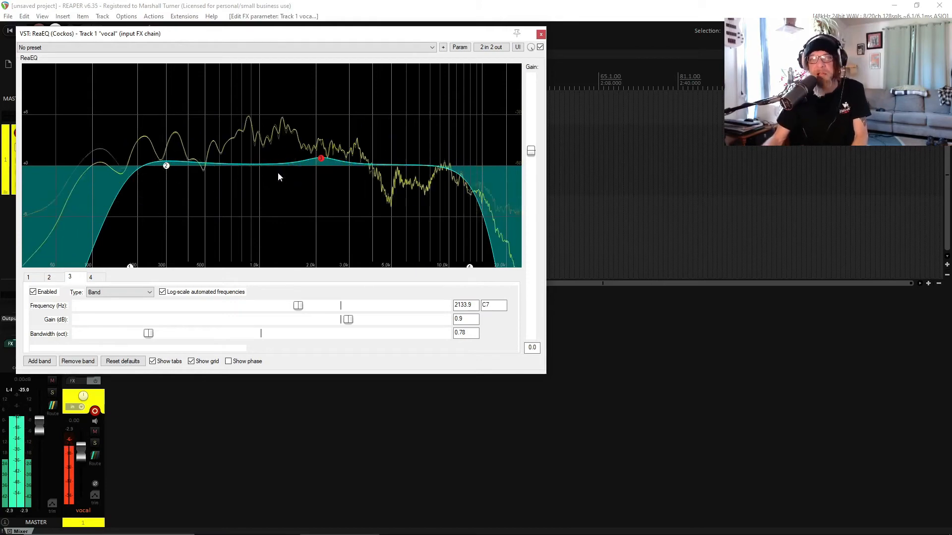
{"action": "left_click", "coordinate": [541, 34]}
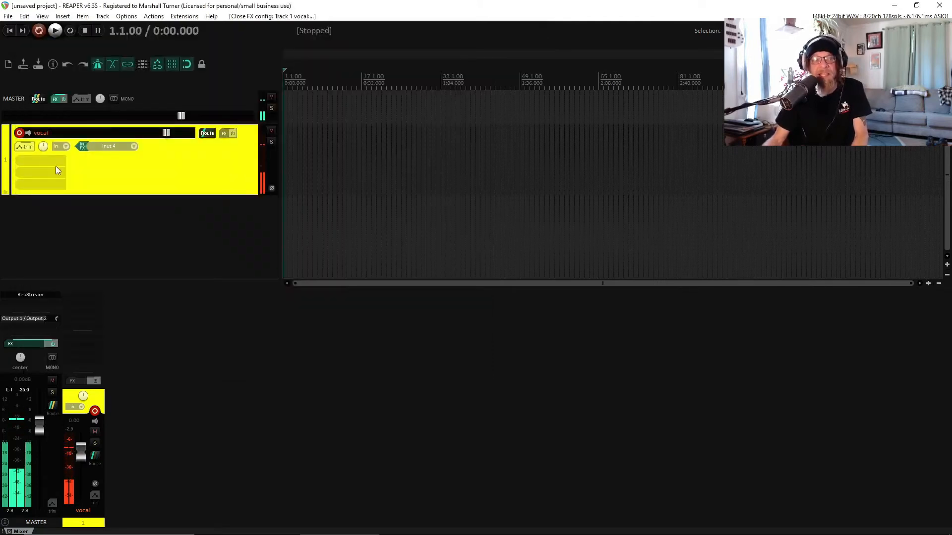
Step: Add the ReaComp plug-in to the vocal track's input FX chain and reposition its window
{"action": "left_click", "coordinate": [82, 147]}
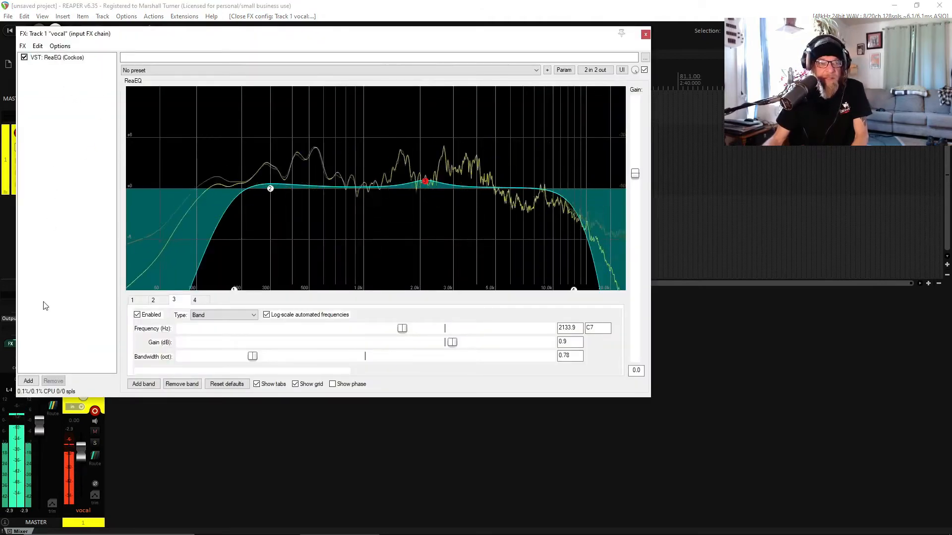
{"action": "left_click", "coordinate": [28, 381]}
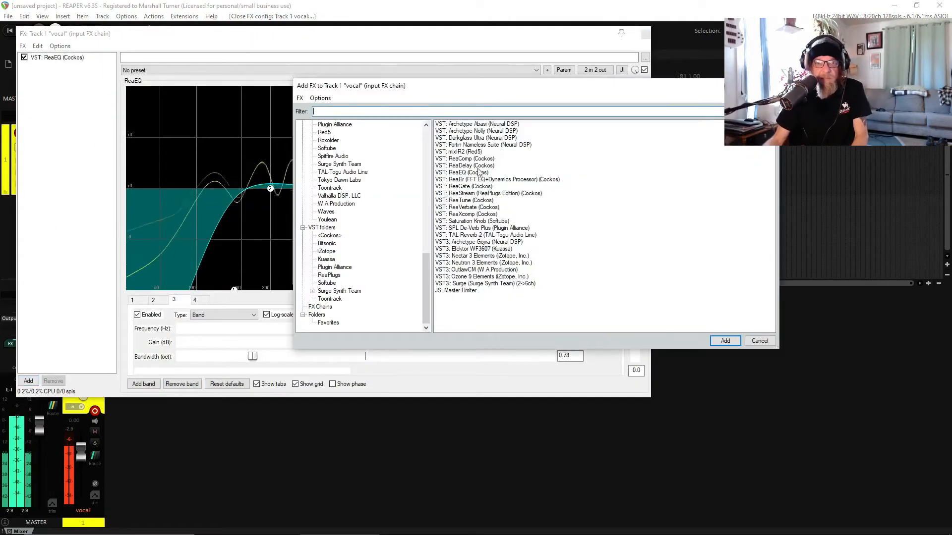
{"action": "double_click", "coordinate": [466, 159]}
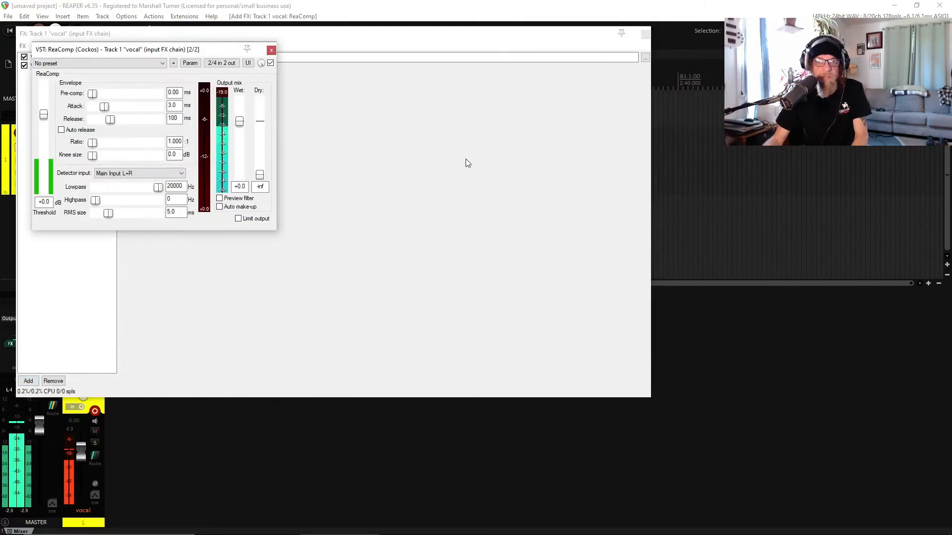
{"action": "left_click_drag", "start_coordinate": [190, 53], "coordinate": [399, 41]}
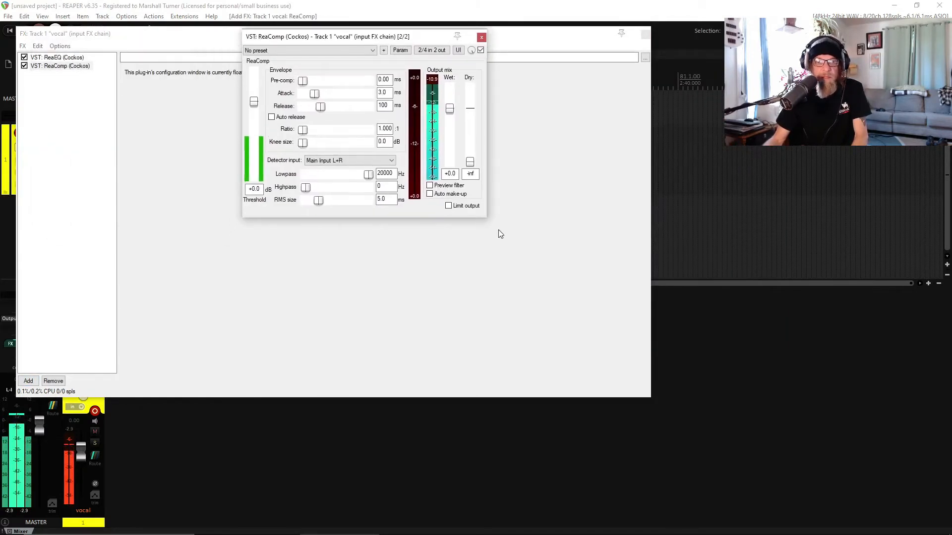
{"action": "left_click_drag", "start_coordinate": [489, 219], "coordinate": [573, 292]}
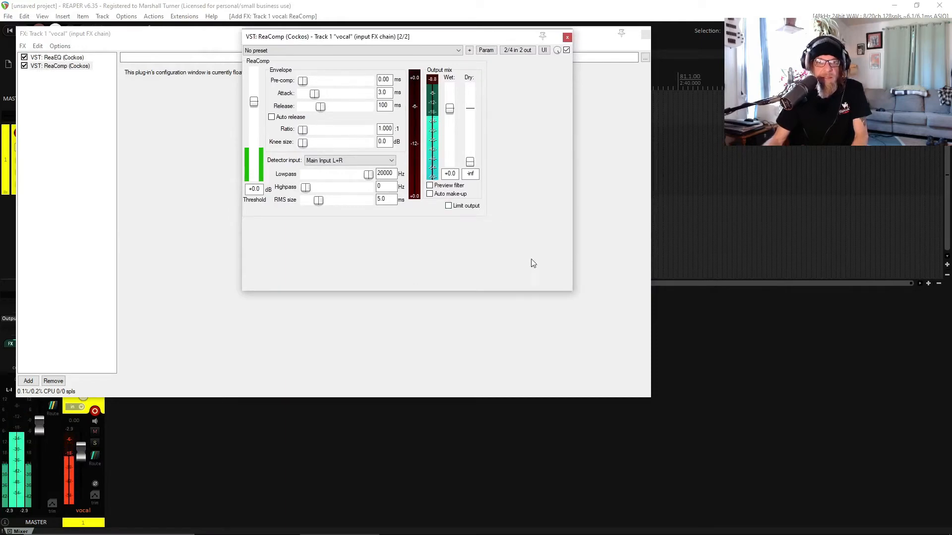
{"action": "left_click_drag", "start_coordinate": [571, 292], "coordinate": [494, 233]}
{"action": "left_click_drag", "start_coordinate": [487, 225], "coordinate": [484, 222]}
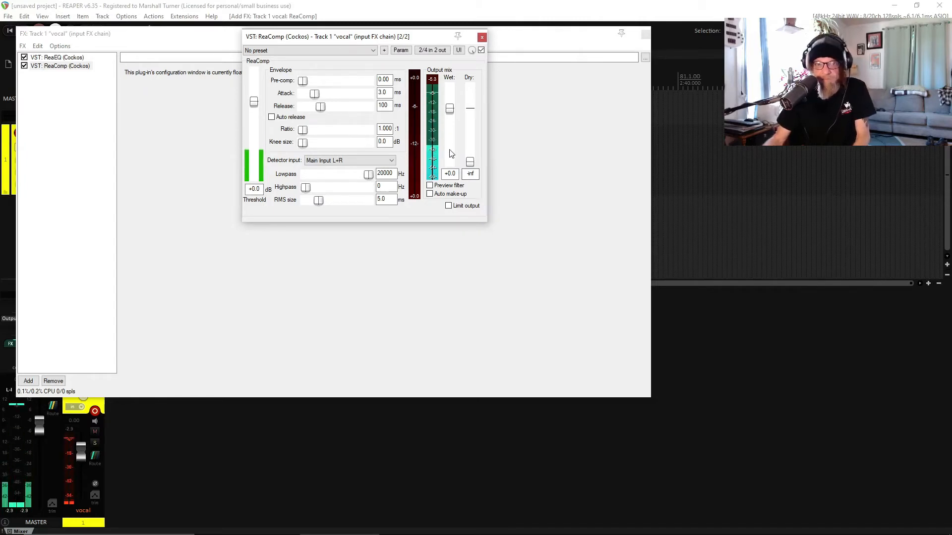
Step: Load ReaComp's "stock - Modern Vocal" preset, set the threshold to -16.0 dB after a bypass comparison, and close the FX windows
{"action": "left_click", "coordinate": [372, 51]}
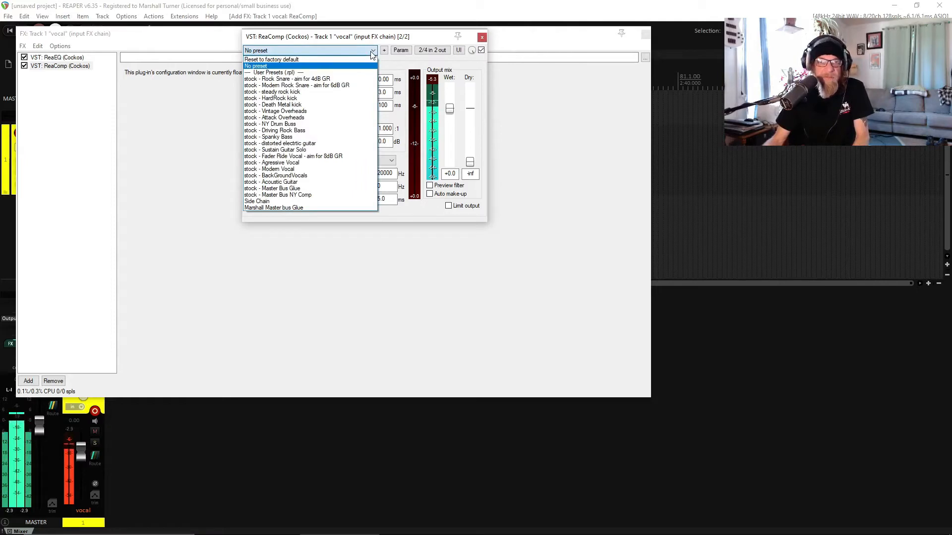
{"action": "left_click", "coordinate": [302, 169]}
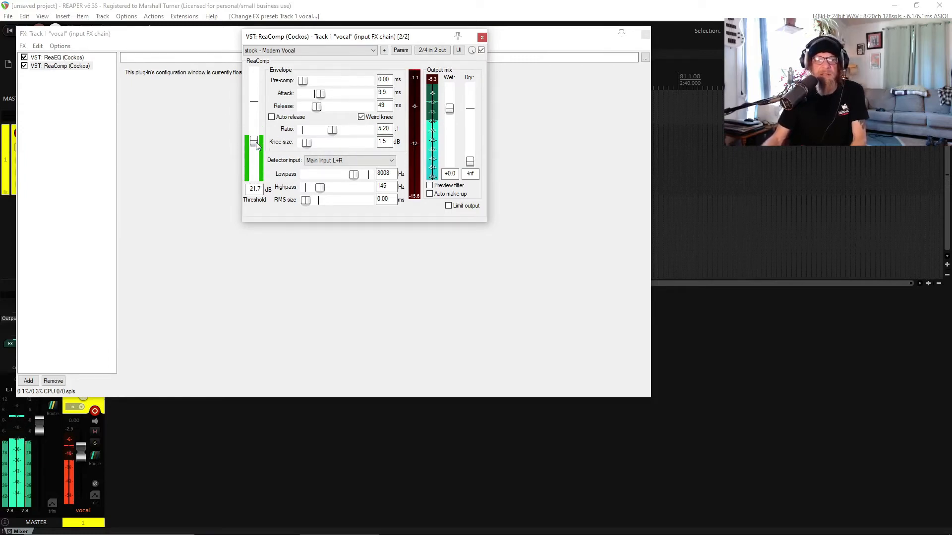
{"action": "left_click_drag", "start_coordinate": [255, 143], "coordinate": [260, 105]}
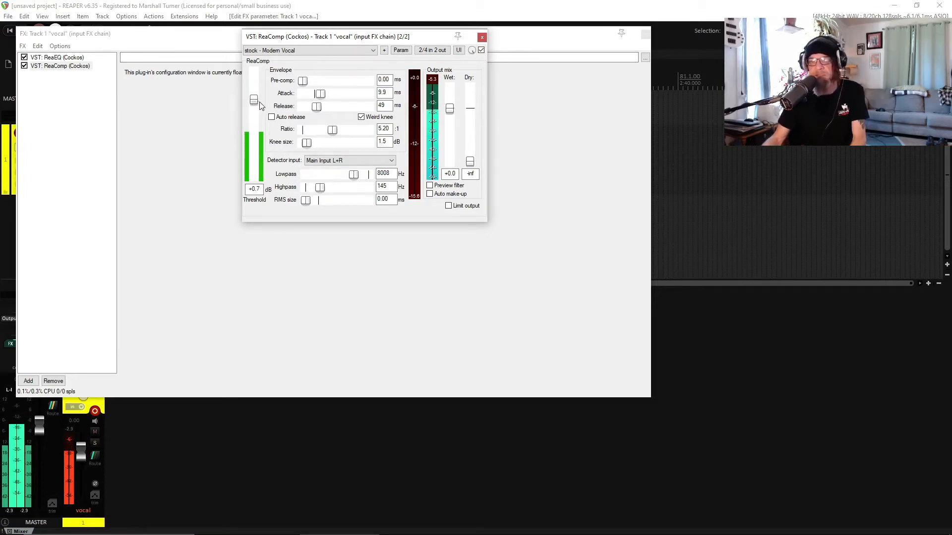
{"action": "left_click", "coordinate": [480, 50]}
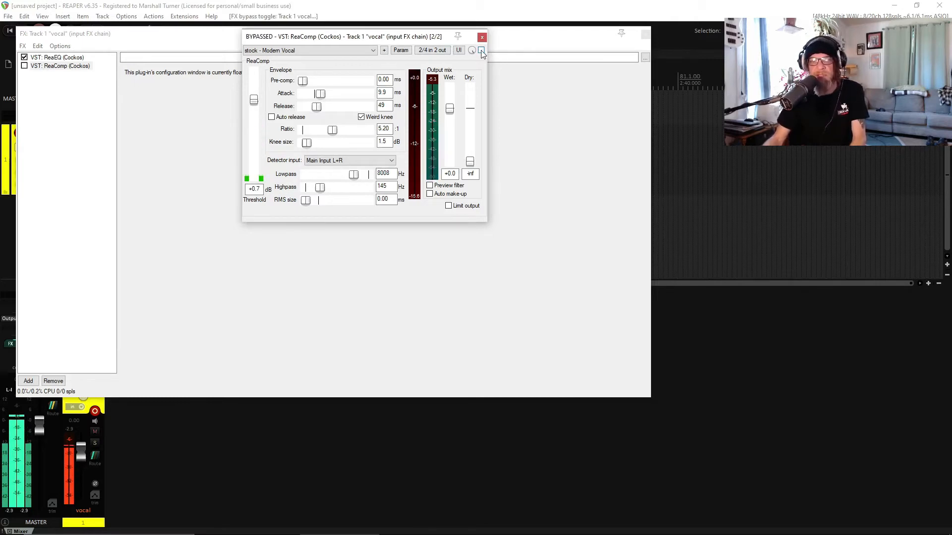
{"action": "left_click", "coordinate": [481, 51]}
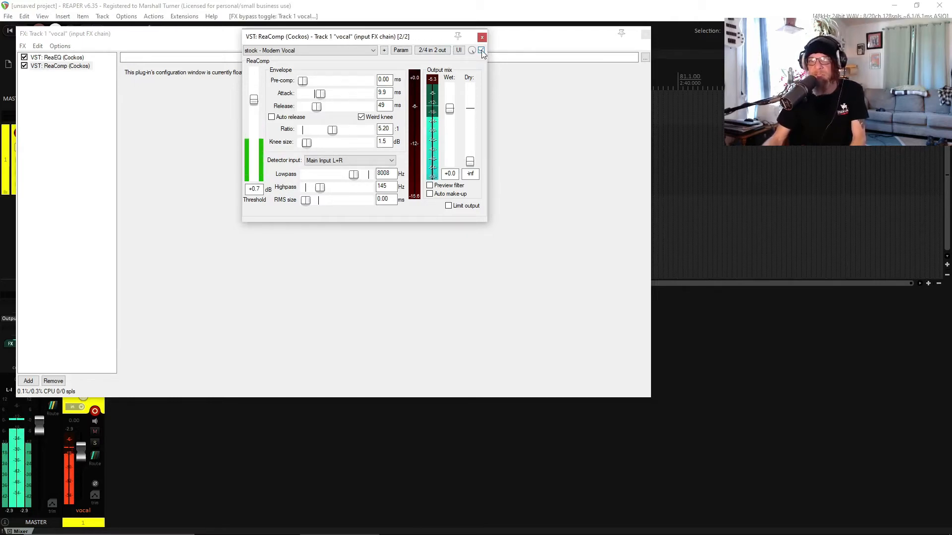
{"action": "left_click_drag", "start_coordinate": [254, 101], "coordinate": [253, 115]}
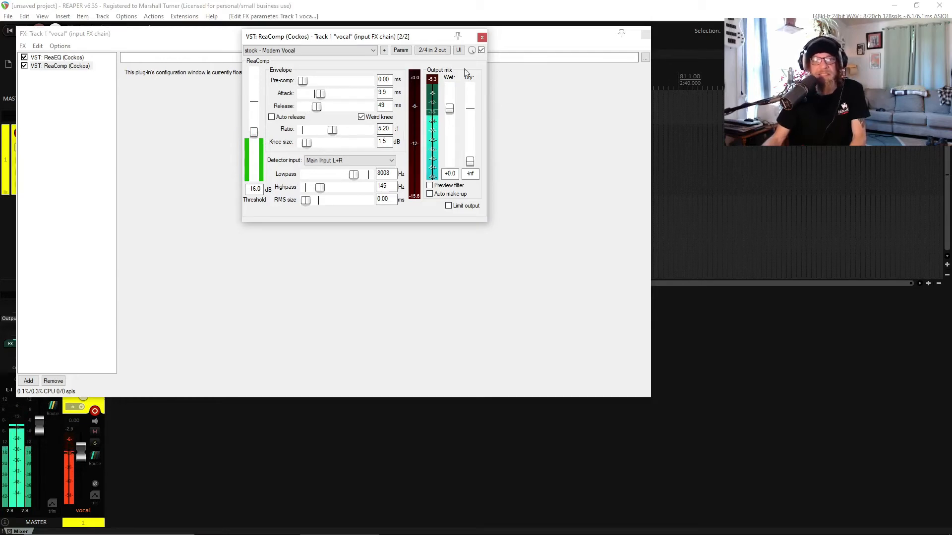
{"action": "left_click", "coordinate": [481, 38]}
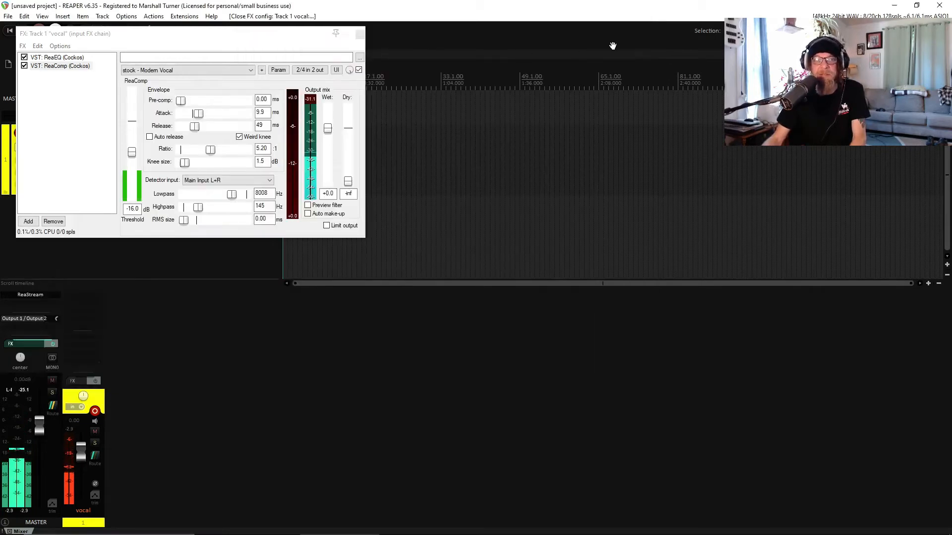
{"action": "left_click", "coordinate": [361, 35]}
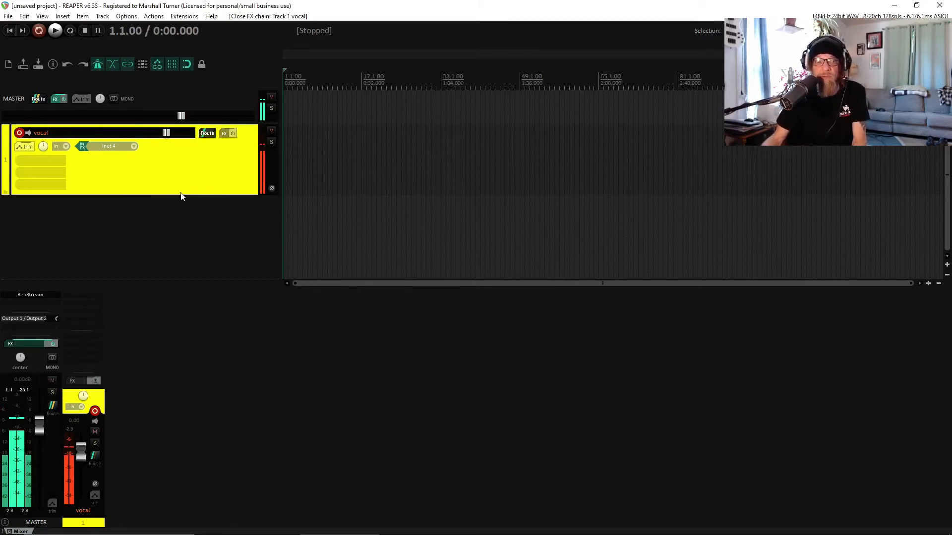
Step: Reduce the vocal track's height slightly and set the record mode to normal
{"action": "left_click_drag", "start_coordinate": [180, 194], "coordinate": [180, 180]}
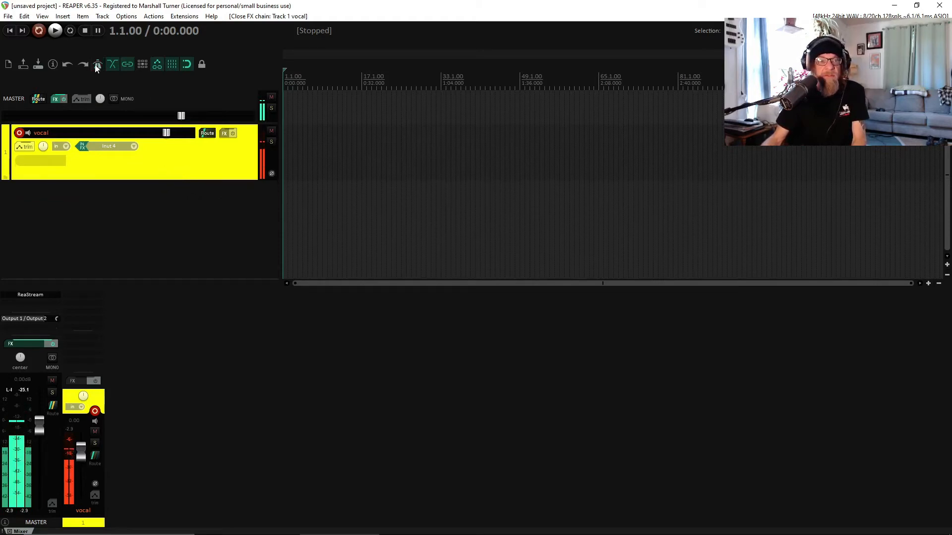
{"action": "right_click", "coordinate": [39, 31]}
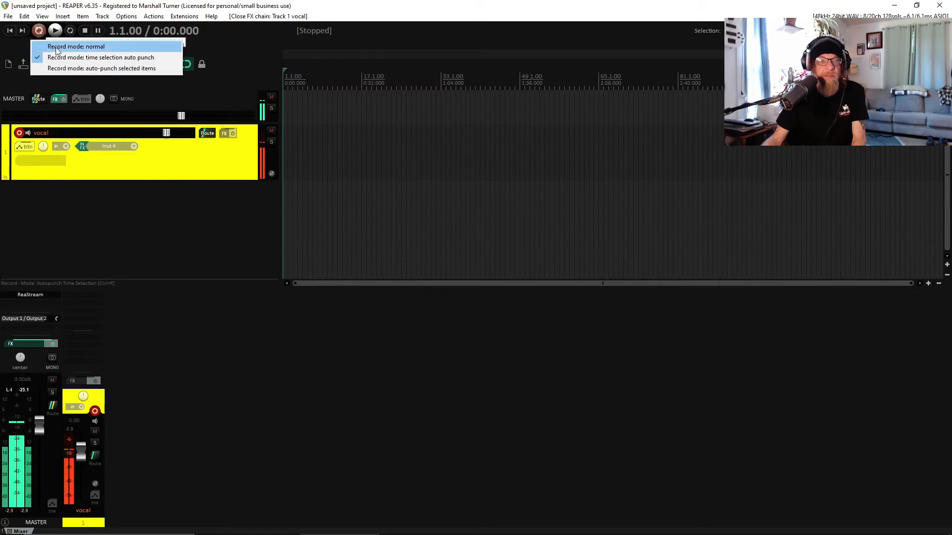
{"action": "left_click", "coordinate": [56, 47]}
Step: Record a test take on the vocal track from the project start, and delete the recorded item
{"action": "left_click", "coordinate": [37, 31]}
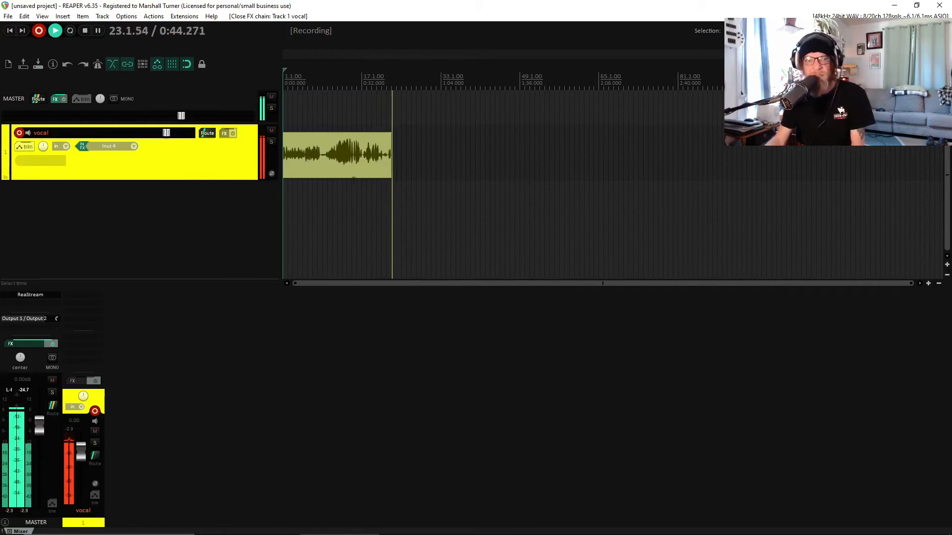
{"action": "left_click", "coordinate": [85, 31]}
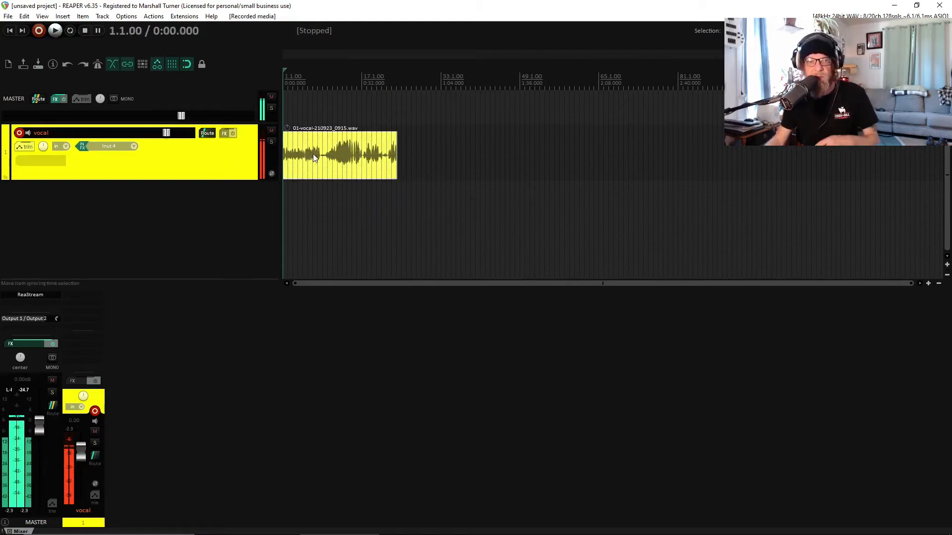
{"action": "key", "text": "Delete"}
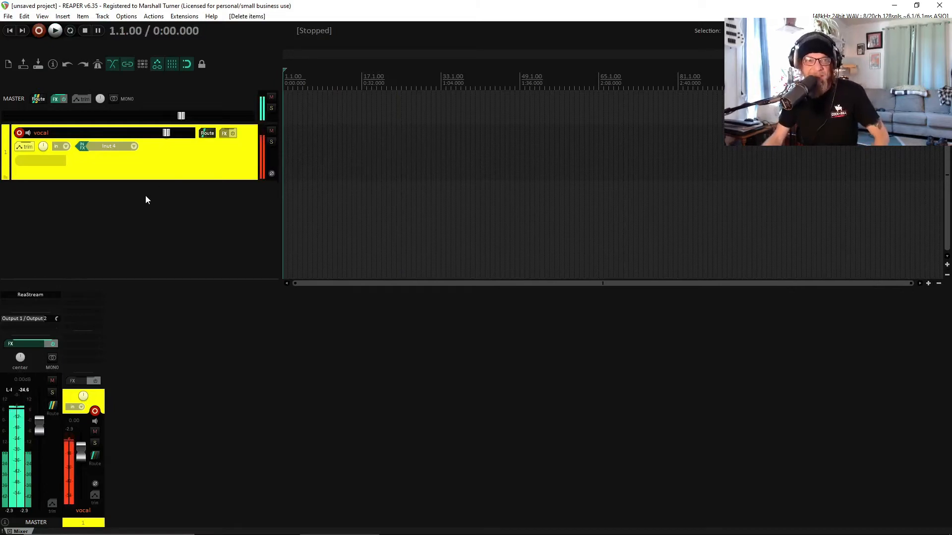
Step: Open the plug-in browser for the vocal track's regular FX chain and close it without adding anything
{"action": "left_click", "coordinate": [226, 133]}
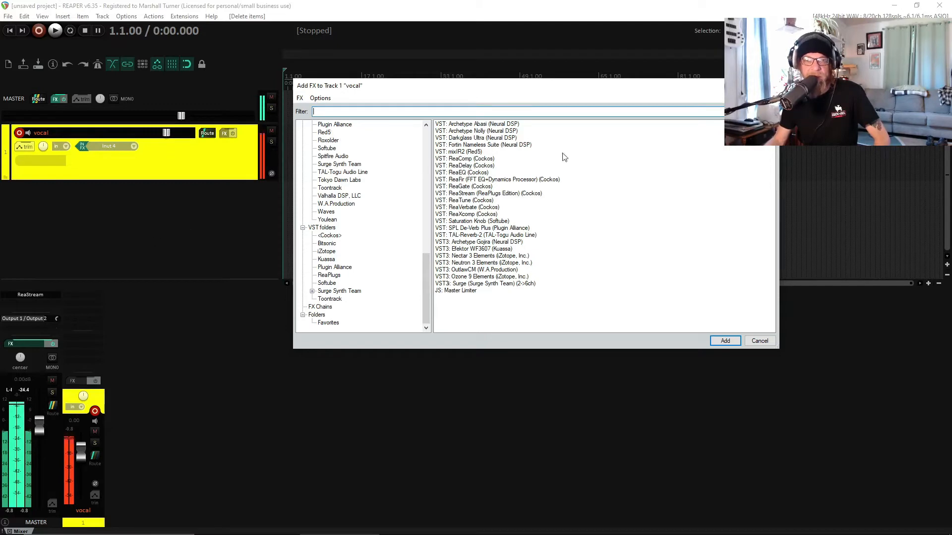
{"action": "key", "text": "Escape"}
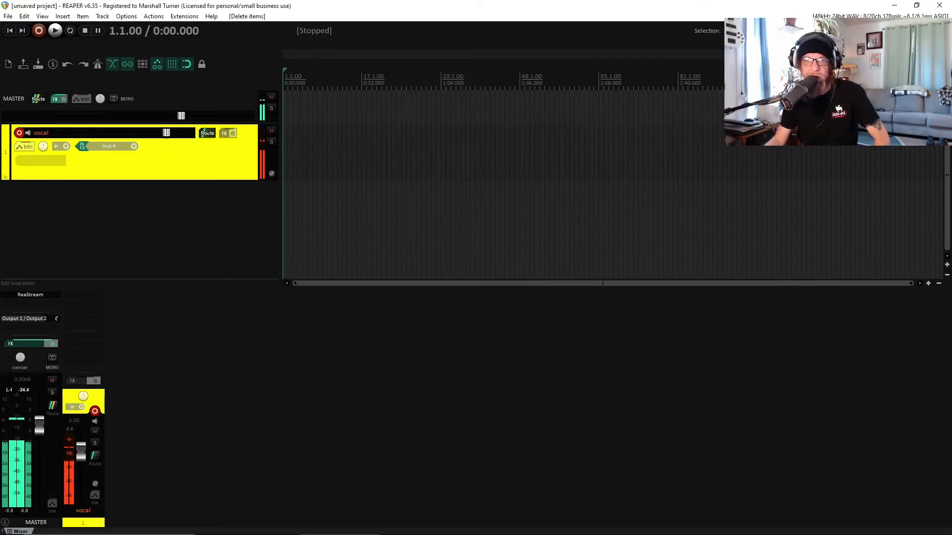
Step: Add a new track below the vocal track, increase its height, and name it "fx bus"
{"action": "double_click", "coordinate": [139, 205]}
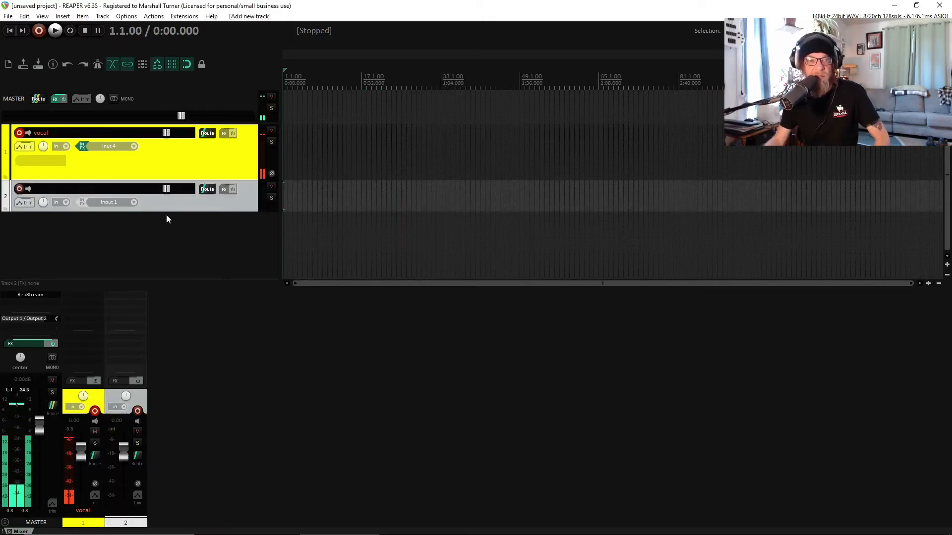
{"action": "left_click_drag", "start_coordinate": [166, 212], "coordinate": [163, 236]}
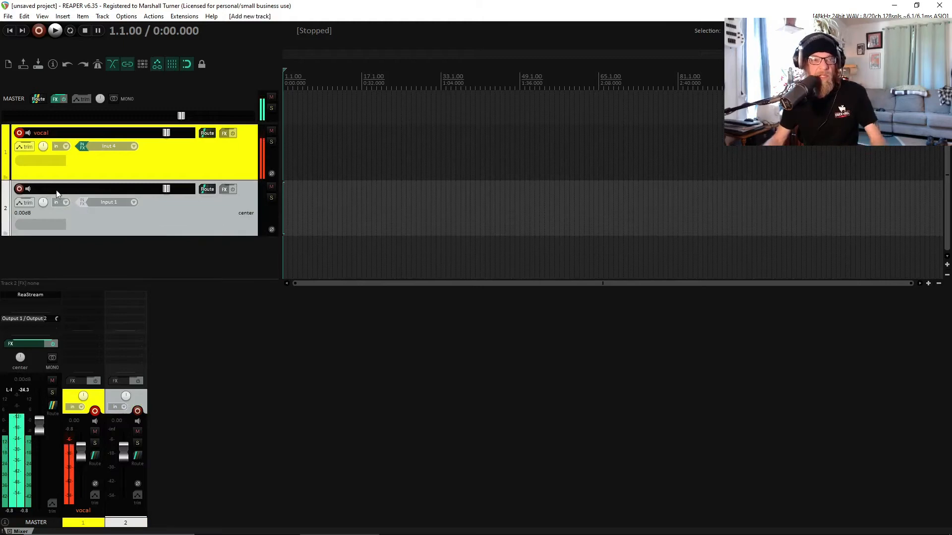
{"action": "double_click", "coordinate": [44, 189]}
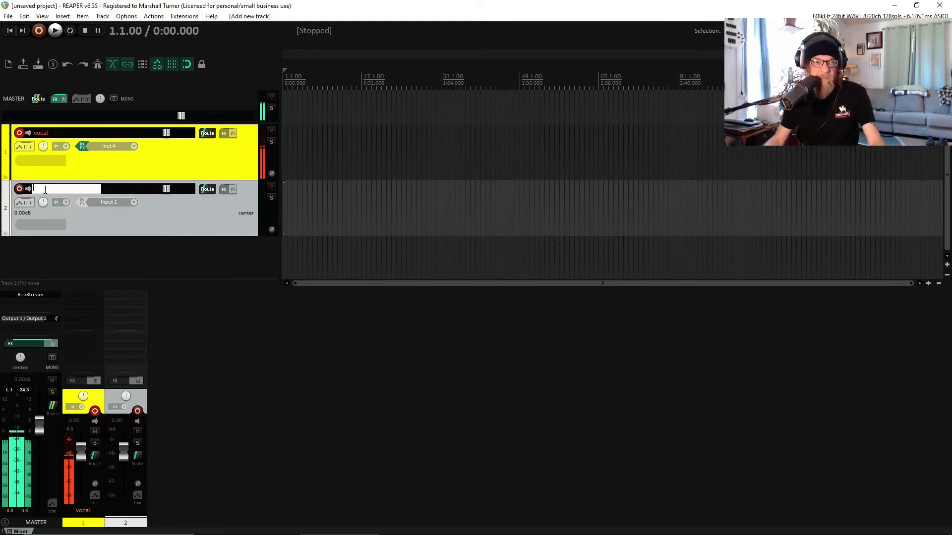
{"action": "type", "text": "fx bus"}
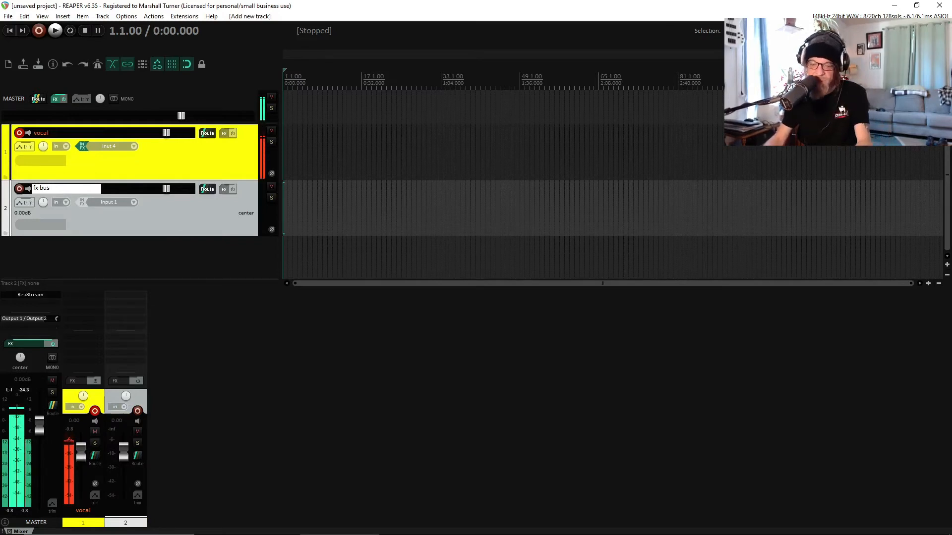
{"action": "key", "text": "Return"}
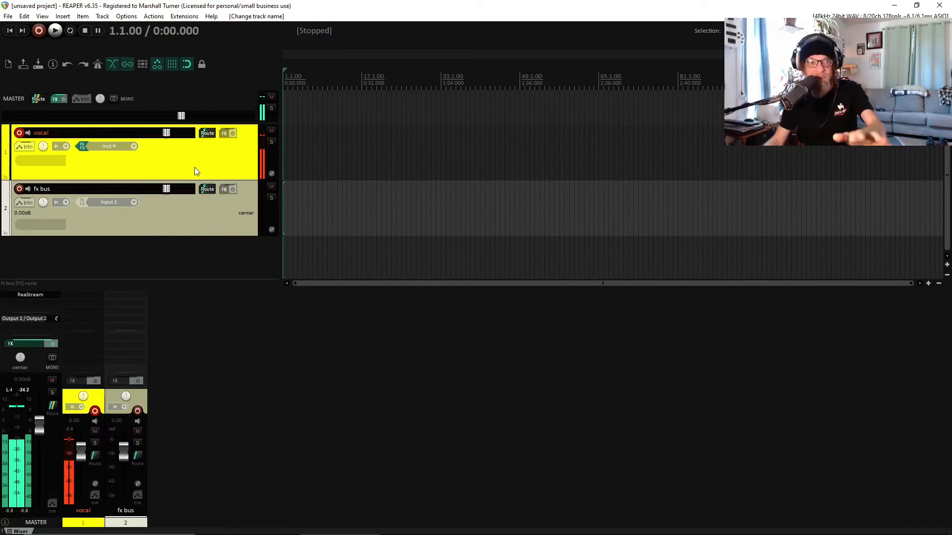
Step: Add a third track named "bass" to demonstrate the automatic track coloring, and remove that track
{"action": "double_click", "coordinate": [163, 248]}
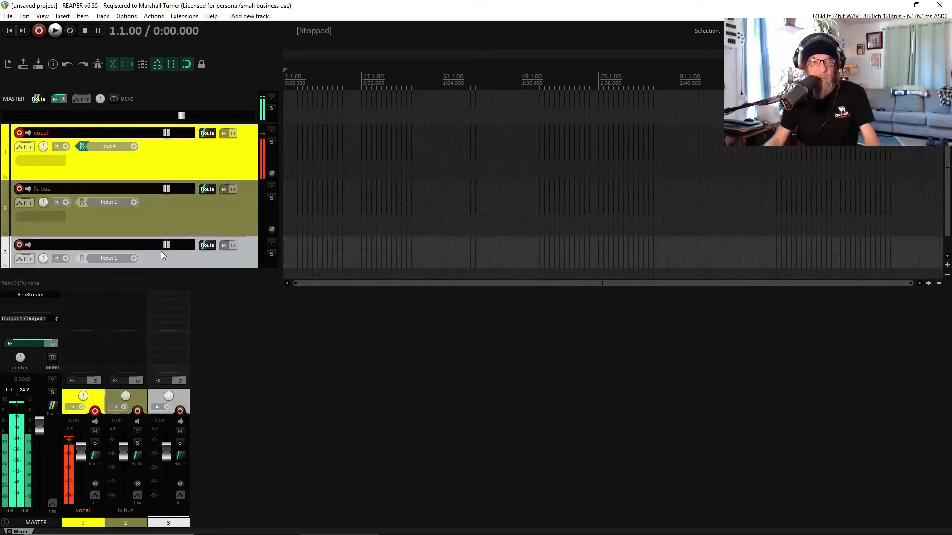
{"action": "double_click", "coordinate": [69, 245]}
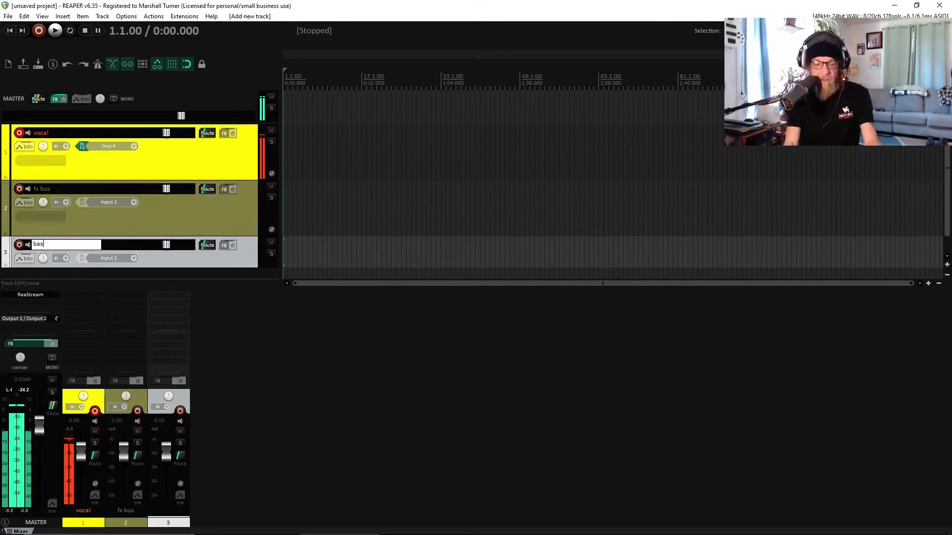
{"action": "type", "text": "bass"}
{"action": "key", "text": "Return"}
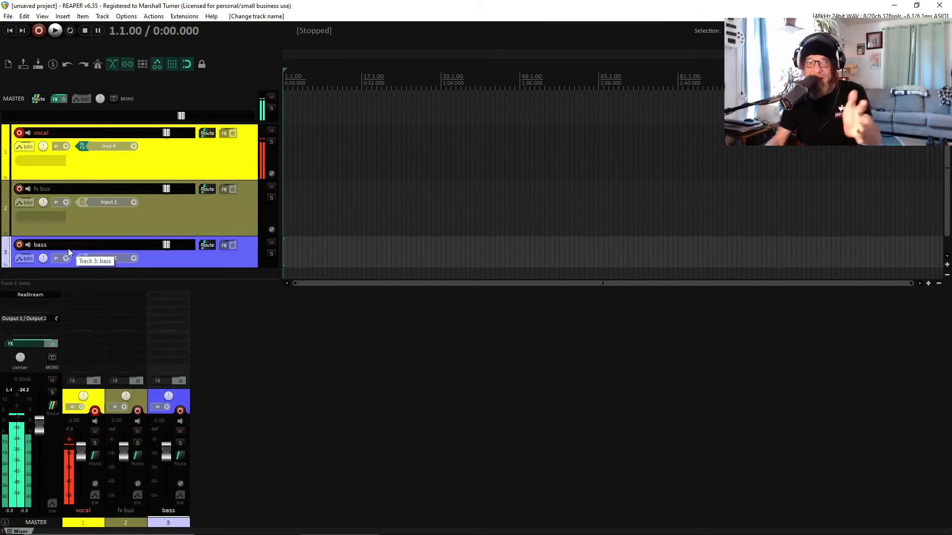
{"action": "right_click", "coordinate": [205, 257]}
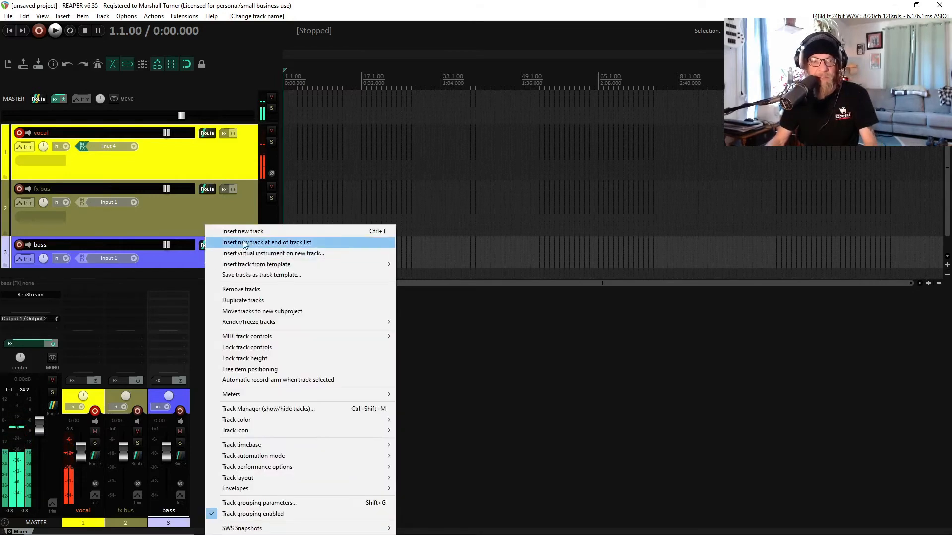
{"action": "left_click", "coordinate": [258, 294]}
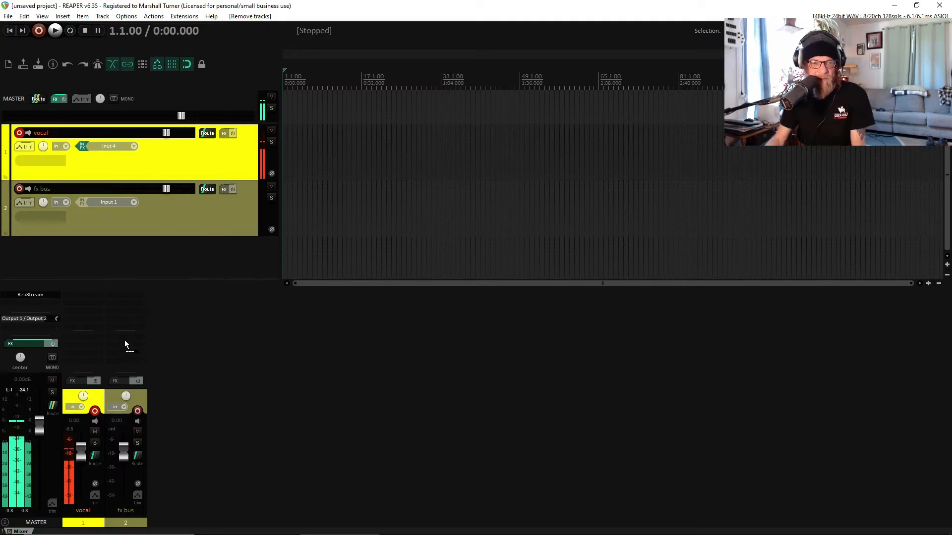
Step: Create a send from the vocal track to the fx bus, close its controls, and reset the master peak indicator
{"action": "left_click_drag", "start_coordinate": [124, 341], "coordinate": [124, 341]}
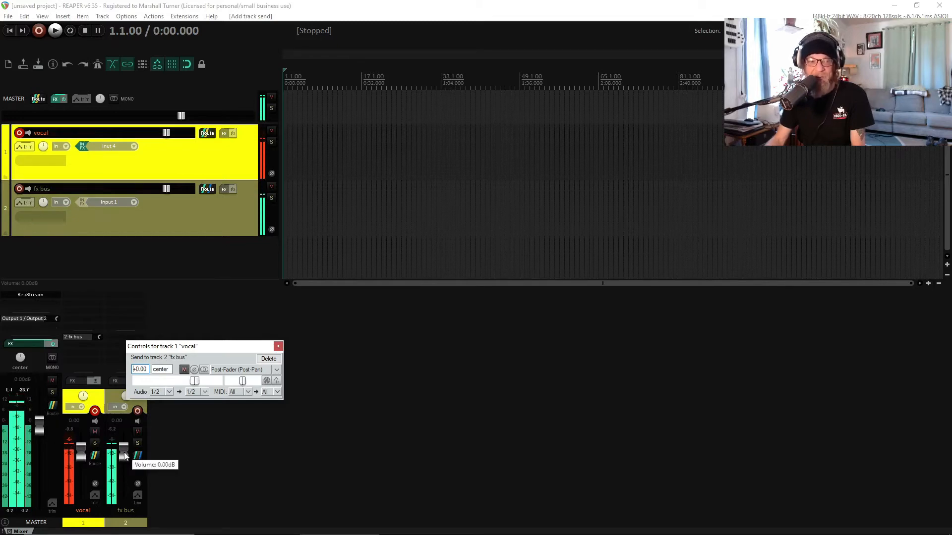
{"action": "left_click", "coordinate": [2, 445]}
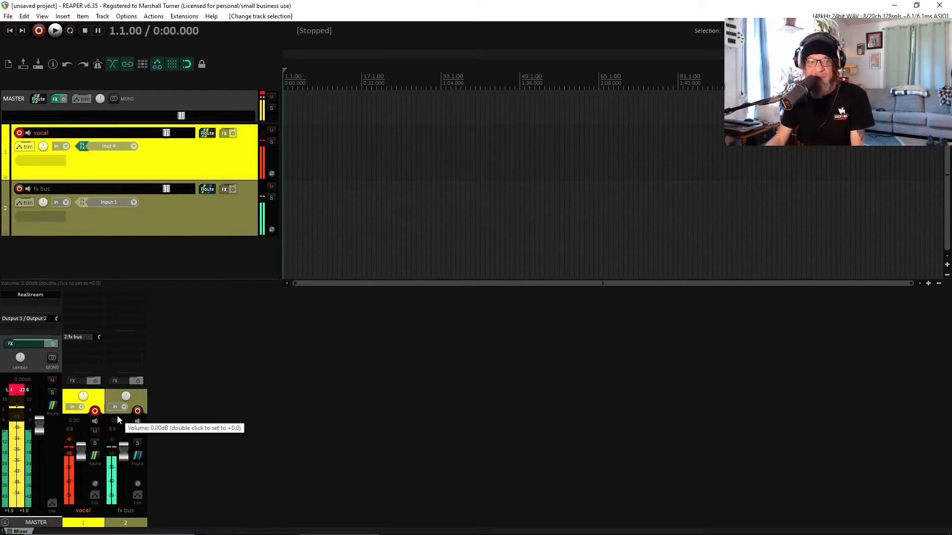
{"action": "left_click", "coordinate": [16, 391]}
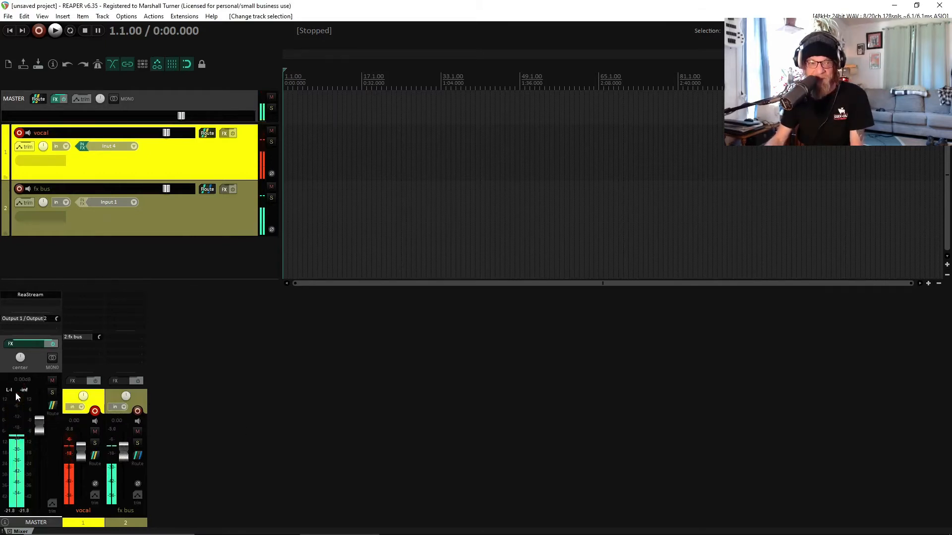
Step: Change the vocal track's send to the fx bus to Pre-Fader (Post-FX) and close the send controls
{"action": "left_click", "coordinate": [81, 337]}
{"action": "left_click_drag", "start_coordinate": [162, 343], "coordinate": [312, 169]}
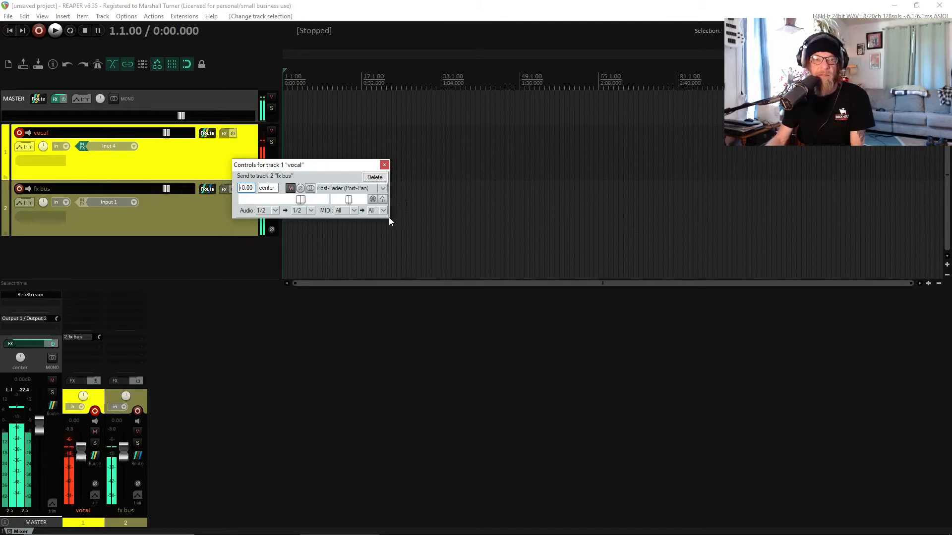
{"action": "left_click", "coordinate": [384, 188]}
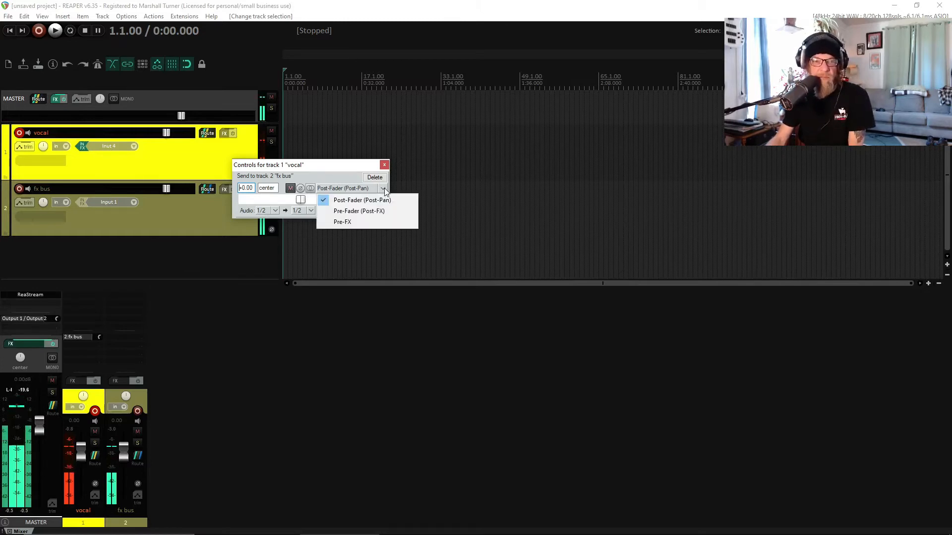
{"action": "left_click", "coordinate": [367, 215]}
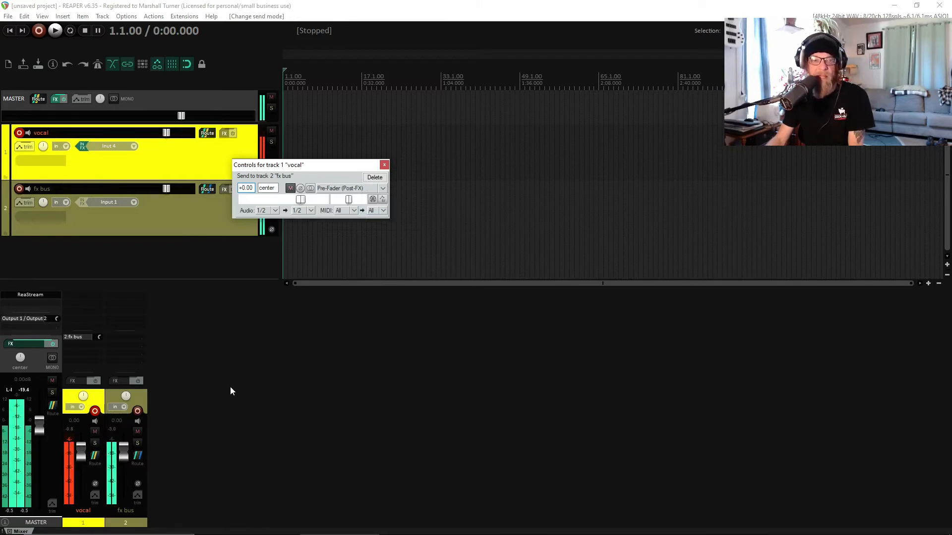
{"action": "left_click", "coordinate": [384, 165]}
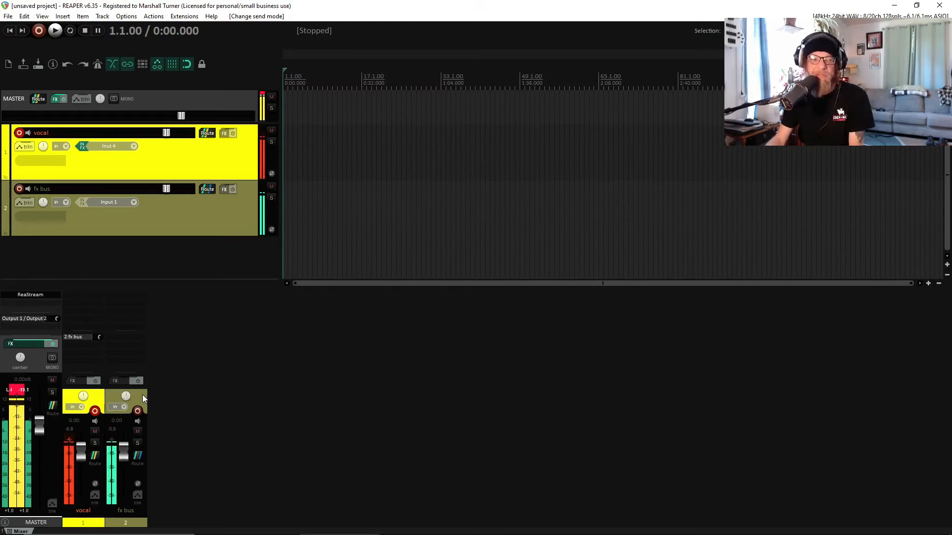
Step: Enlarge the mixer, add ReaVerbate to the fx bus, and place its slightly enlarged window clear of the track controls
{"action": "left_click_drag", "start_coordinate": [216, 290], "coordinate": [216, 180]}
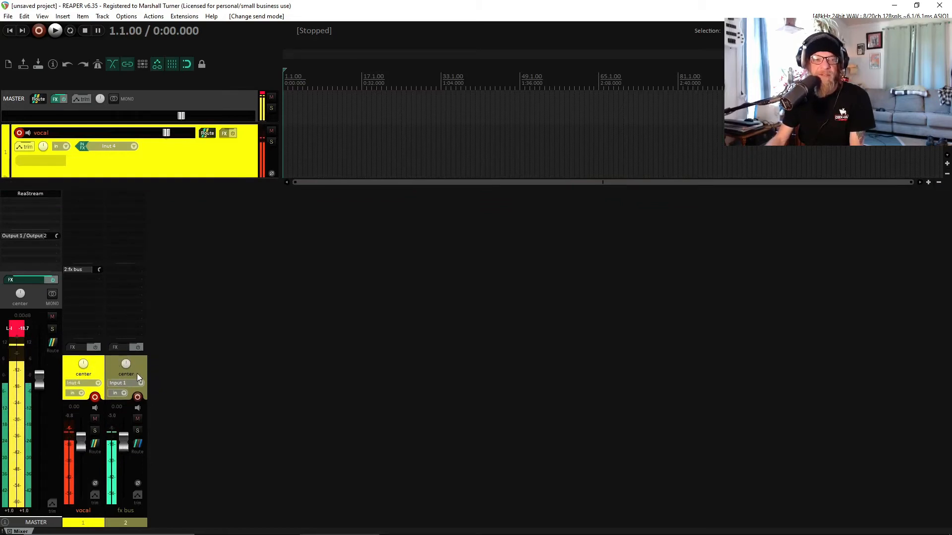
{"action": "double_click", "coordinate": [128, 193]}
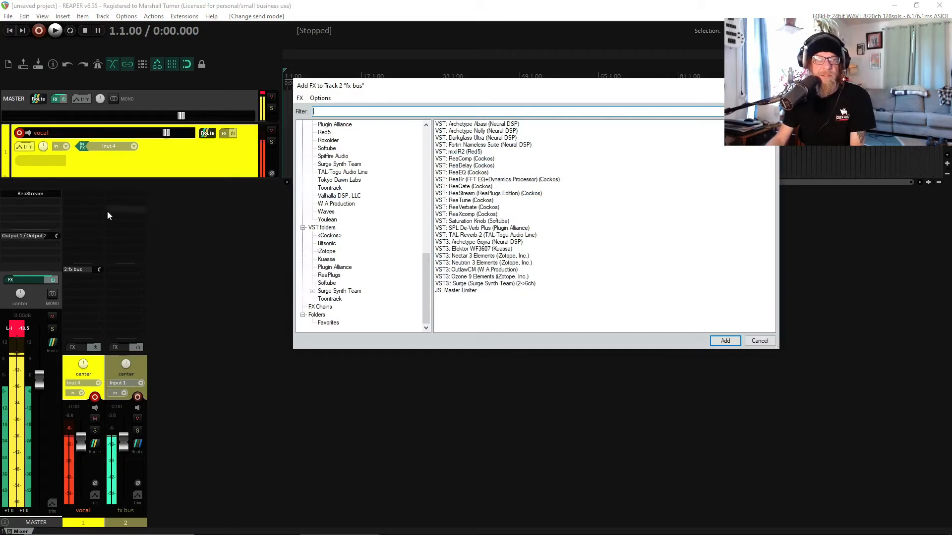
{"action": "double_click", "coordinate": [469, 207]}
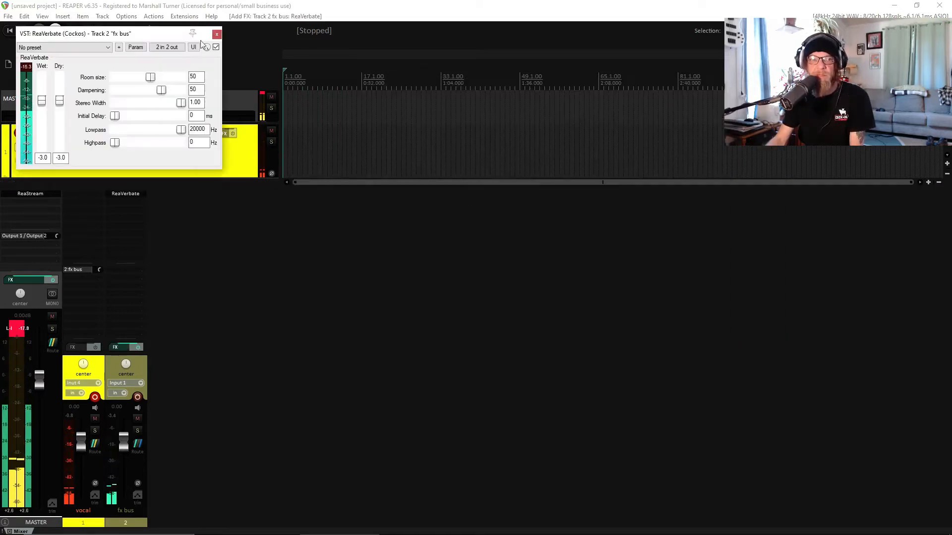
{"action": "left_click_drag", "start_coordinate": [141, 37], "coordinate": [415, 136]}
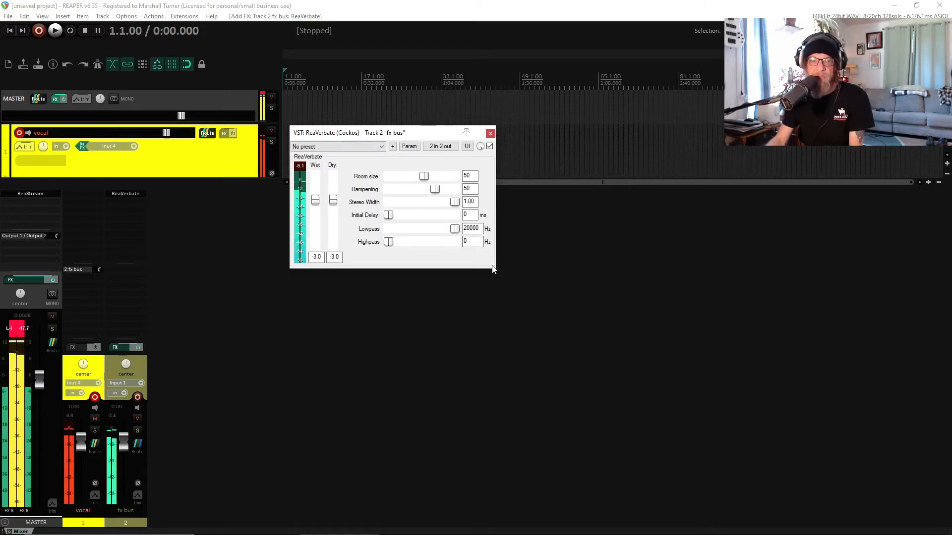
{"action": "mouse_move", "coordinate": [496, 270]}
{"action": "left_mouse_down"}
{"action": "mouse_move", "coordinate": [535, 308]}
{"action": "mouse_move", "coordinate": [506, 297]}
{"action": "mouse_move", "coordinate": [492, 278]}
{"action": "mouse_move", "coordinate": [501, 281]}
{"action": "left_mouse_up"}
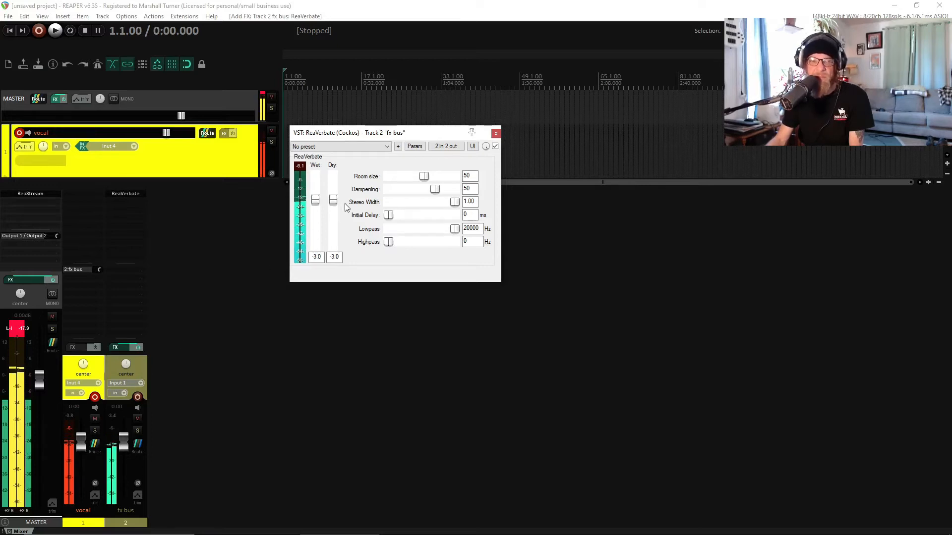
Step: Set ReaVerbate's wet level to +0.0 and dry level to -inf, auditioning with the fx bus and vocal tracks soloed in turn
{"action": "left_click_drag", "start_coordinate": [333, 200], "coordinate": [331, 287]}
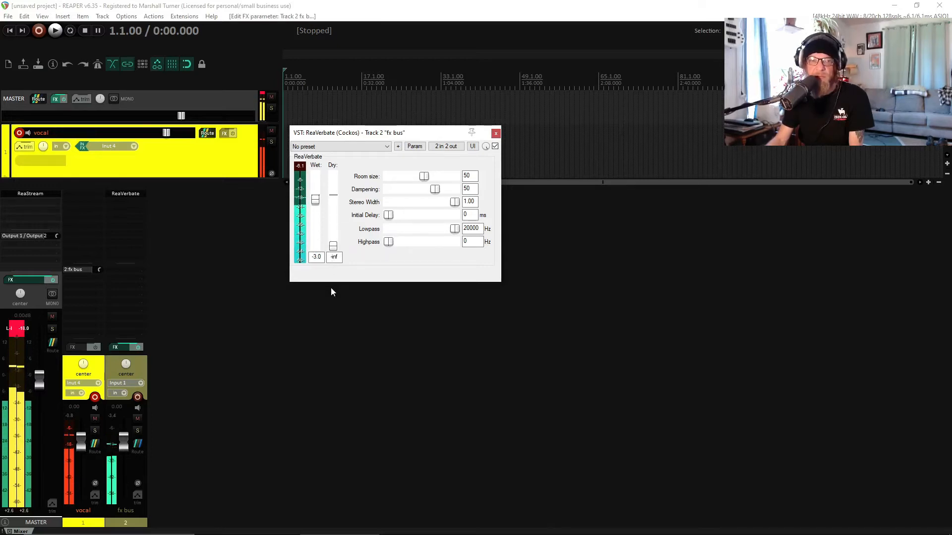
{"action": "left_click", "coordinate": [137, 431]}
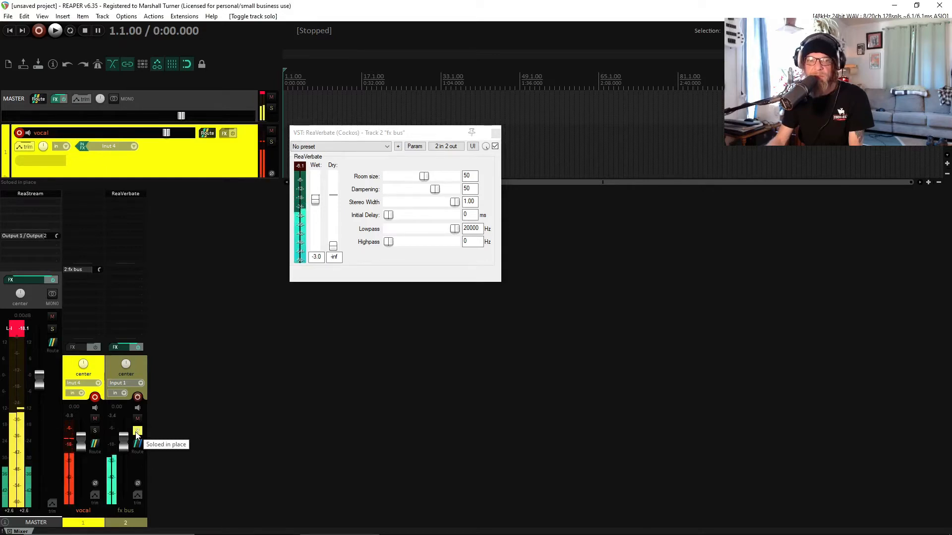
{"action": "double_click", "coordinate": [333, 248]}
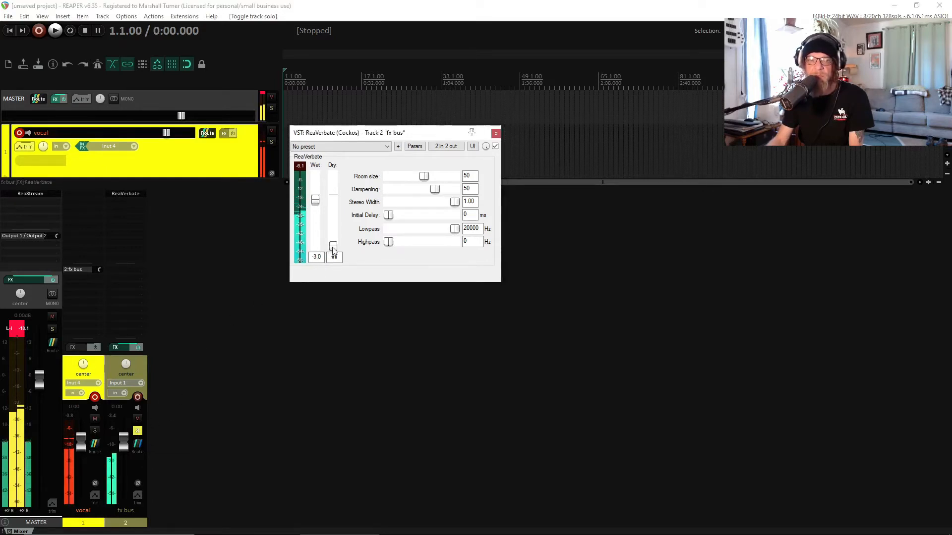
{"action": "double_click", "coordinate": [315, 201]}
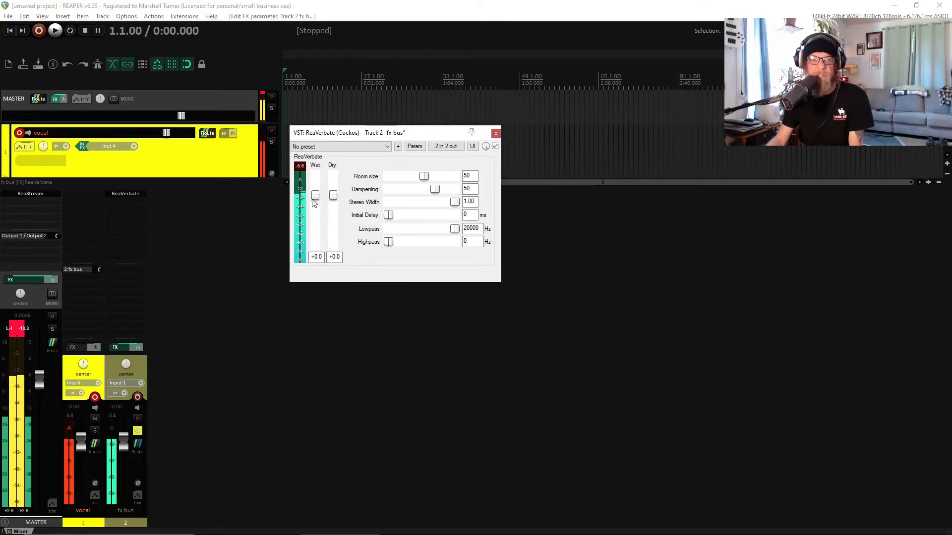
{"action": "left_click_drag", "start_coordinate": [315, 195], "coordinate": [315, 212]}
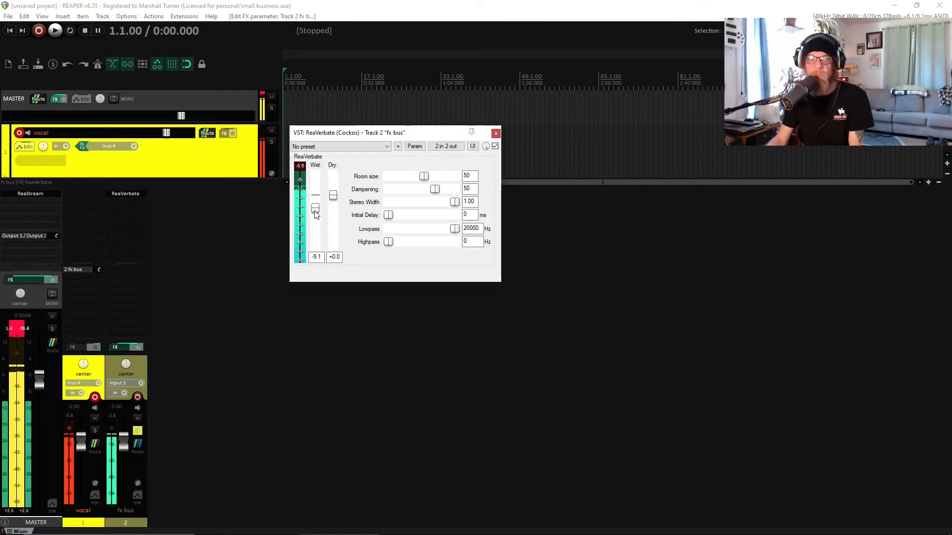
{"action": "double_click", "coordinate": [315, 213]}
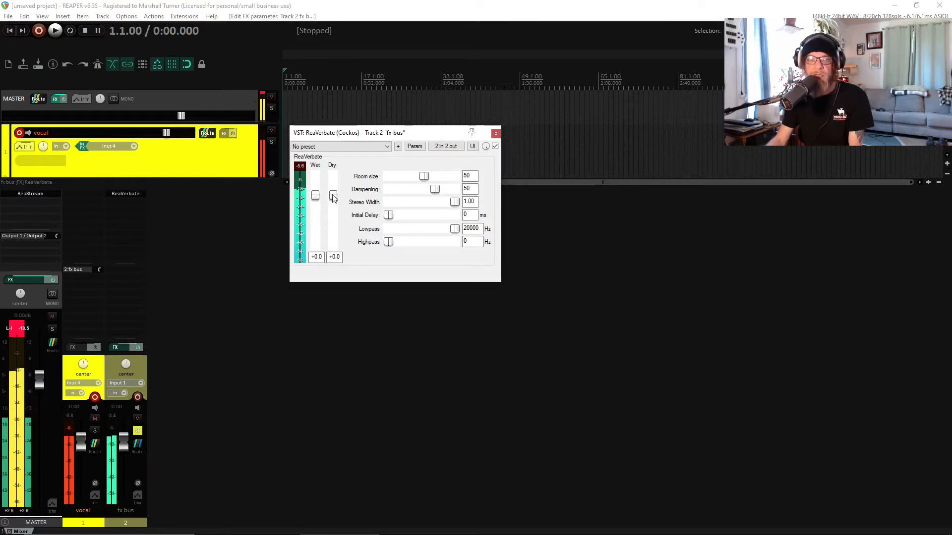
{"action": "left_click_drag", "start_coordinate": [333, 198], "coordinate": [336, 278]}
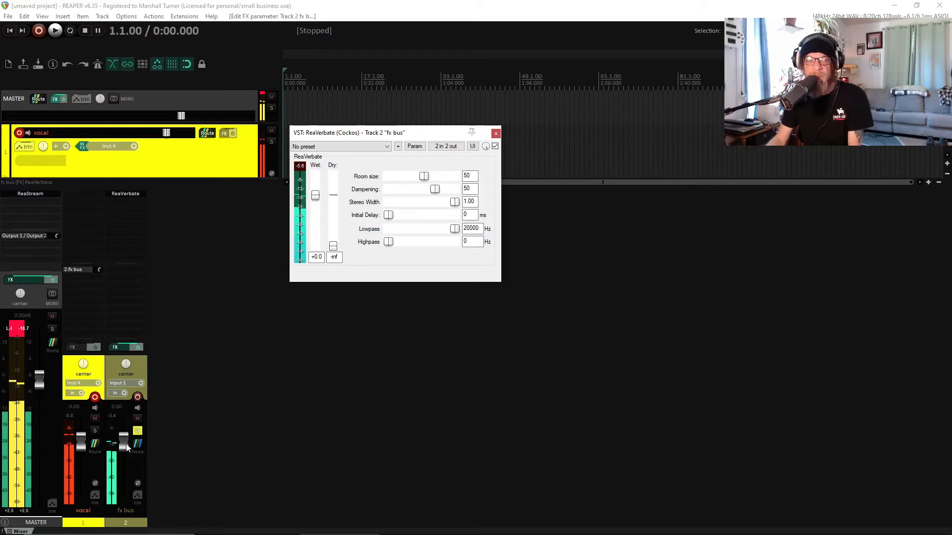
{"action": "left_click", "coordinate": [138, 430]}
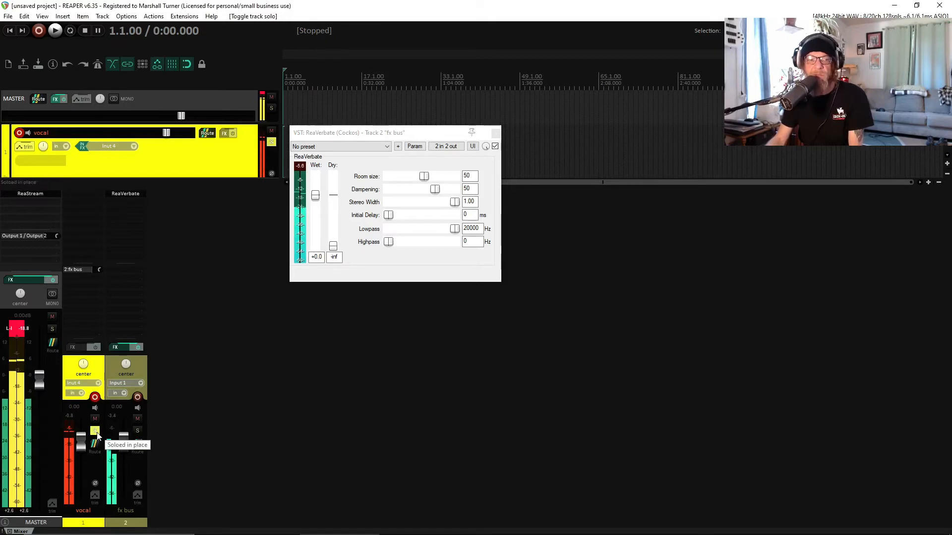
Step: Mute the fx bus to hear the vocal without reverb, and unmute it for comparison
{"action": "left_click", "coordinate": [138, 419]}
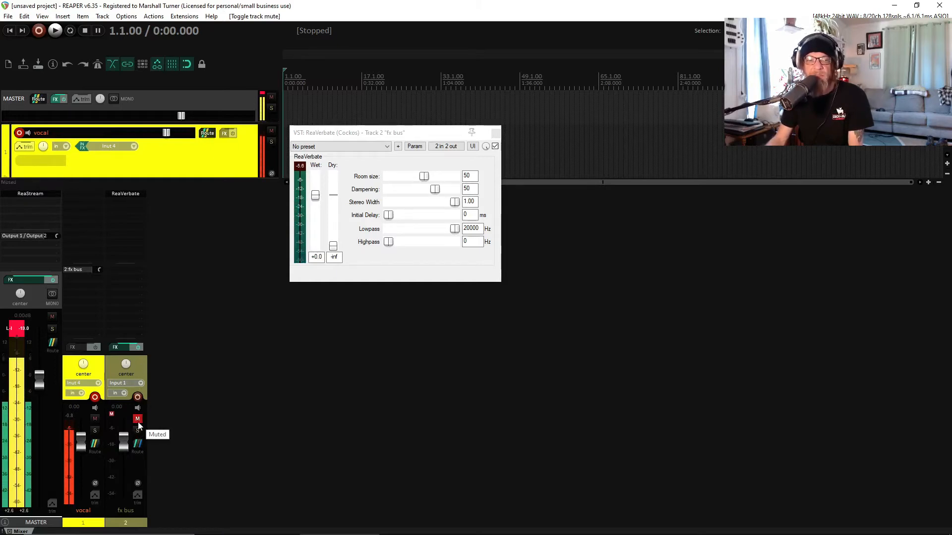
{"action": "mouse_move", "coordinate": [81, 439]}
{"action": "left_mouse_down"}
{"action": "mouse_move", "coordinate": [82, 471]}
{"action": "mouse_move", "coordinate": [82, 433]}
{"action": "mouse_move", "coordinate": [82, 444]}
{"action": "left_mouse_up"}
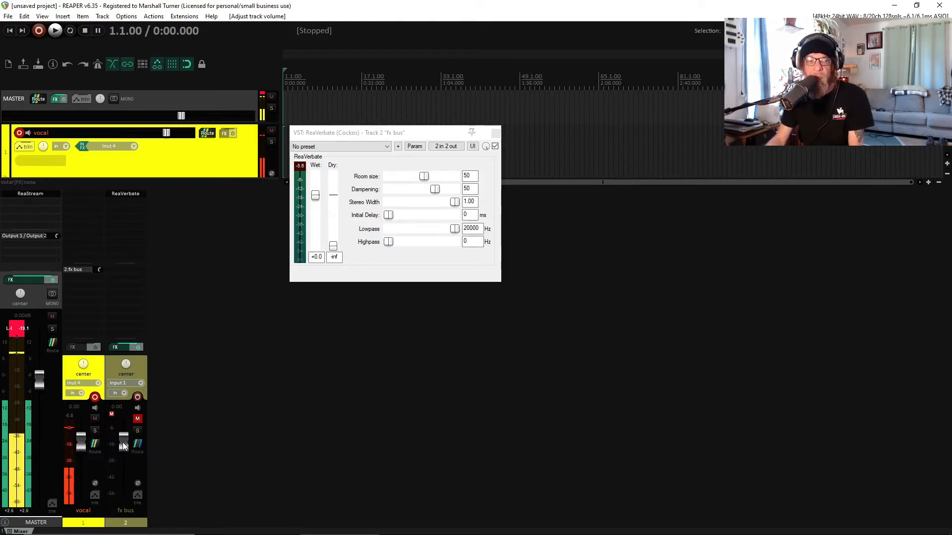
{"action": "left_click", "coordinate": [137, 419]}
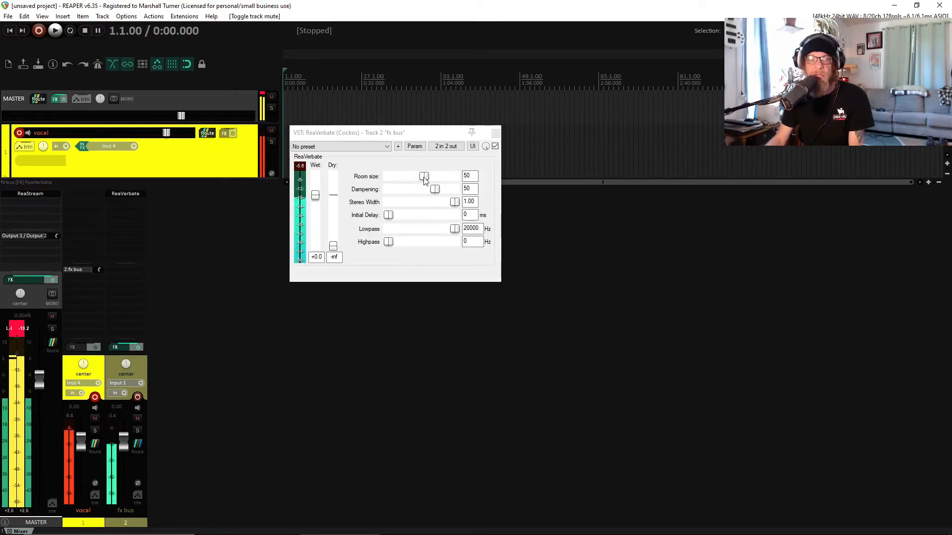
Step: Set ReaVerbate's room size to 74 and its highpass filter to 152 Hz
{"action": "left_click_drag", "start_coordinate": [424, 178], "coordinate": [442, 183]}
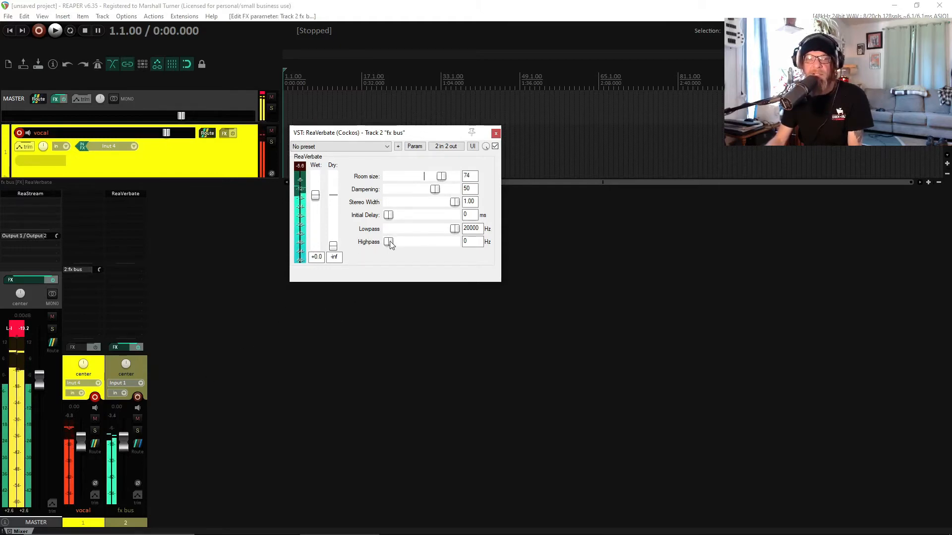
{"action": "left_click_drag", "start_coordinate": [397, 244], "coordinate": [403, 249]}
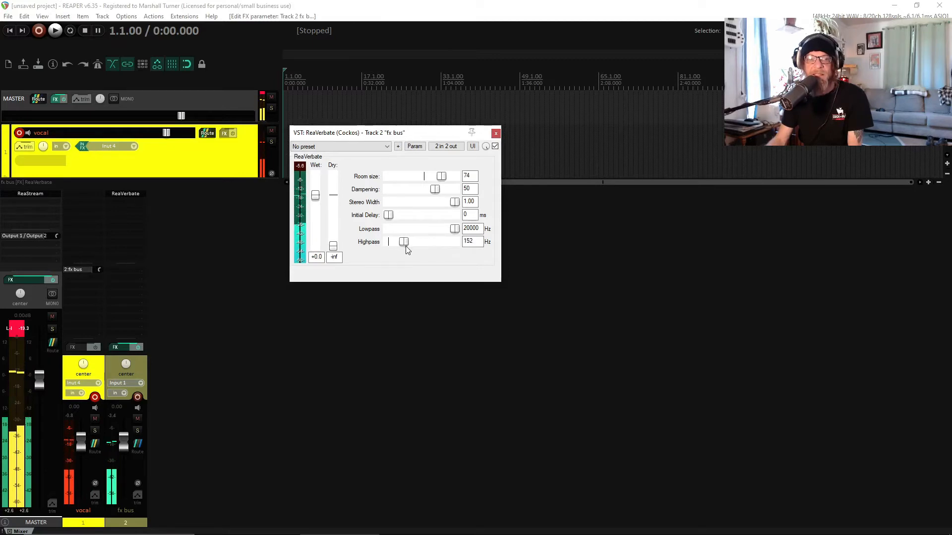
Step: Audition ReaVerbate's highpass filter up to 1082 Hz, and bring it back down to 353 Hz
{"action": "left_click_drag", "start_coordinate": [405, 248], "coordinate": [408, 250]}
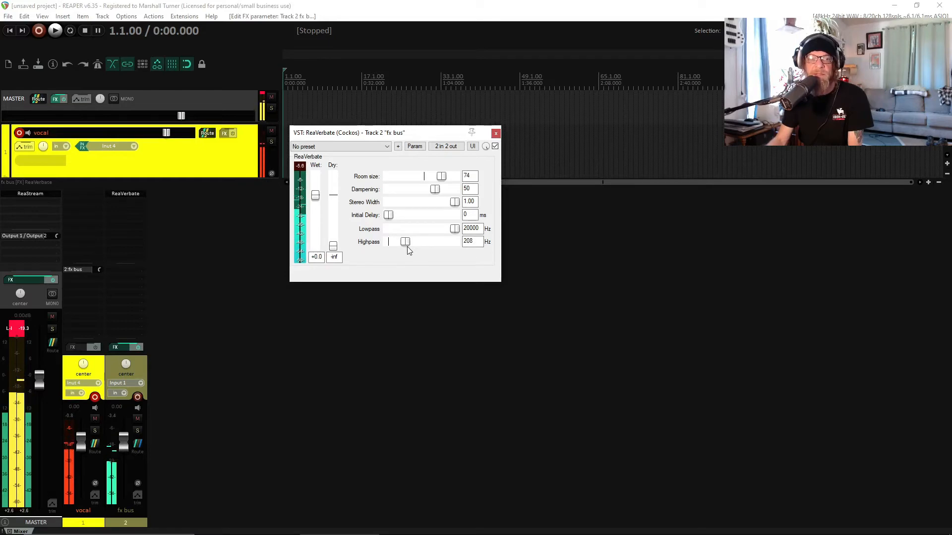
{"action": "left_click_drag", "start_coordinate": [407, 246], "coordinate": [416, 247]}
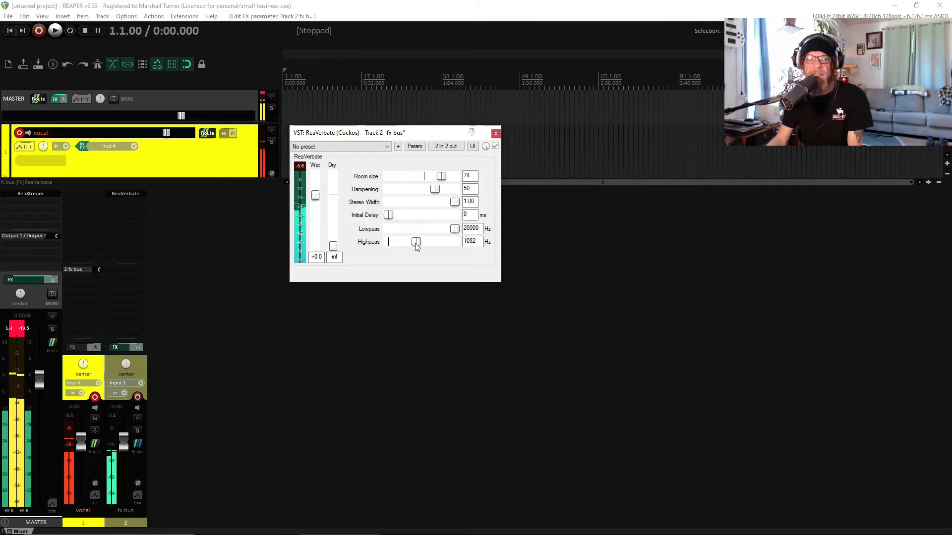
{"action": "left_click_drag", "start_coordinate": [416, 247], "coordinate": [409, 246]}
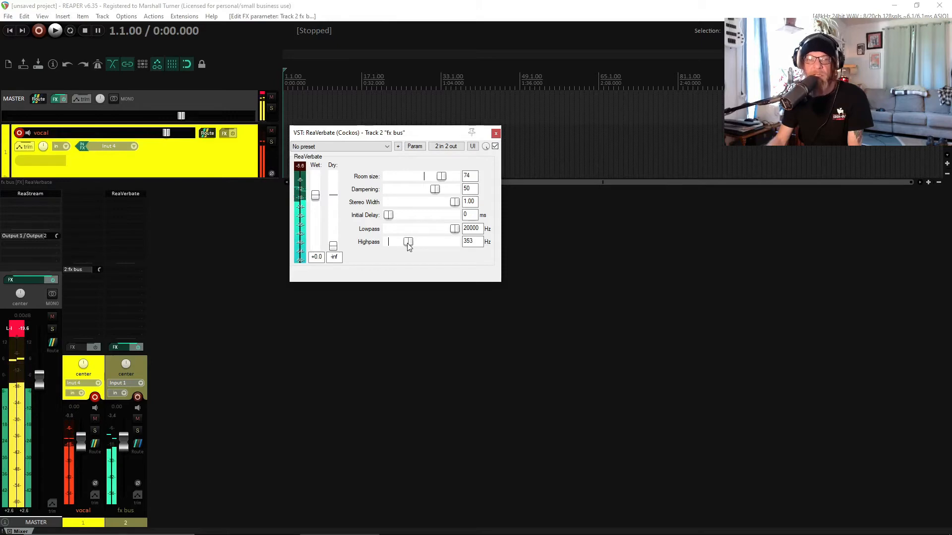
Step: Compare the vocal with the fx bus muted and unmuted, clearing the master's peak indicator in between
{"action": "left_click", "coordinate": [138, 419]}
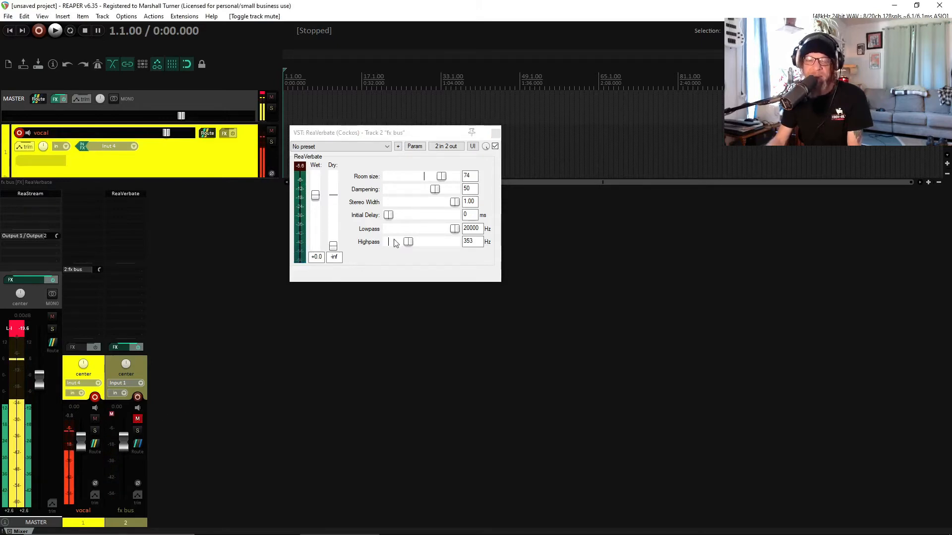
{"action": "left_click", "coordinate": [17, 336]}
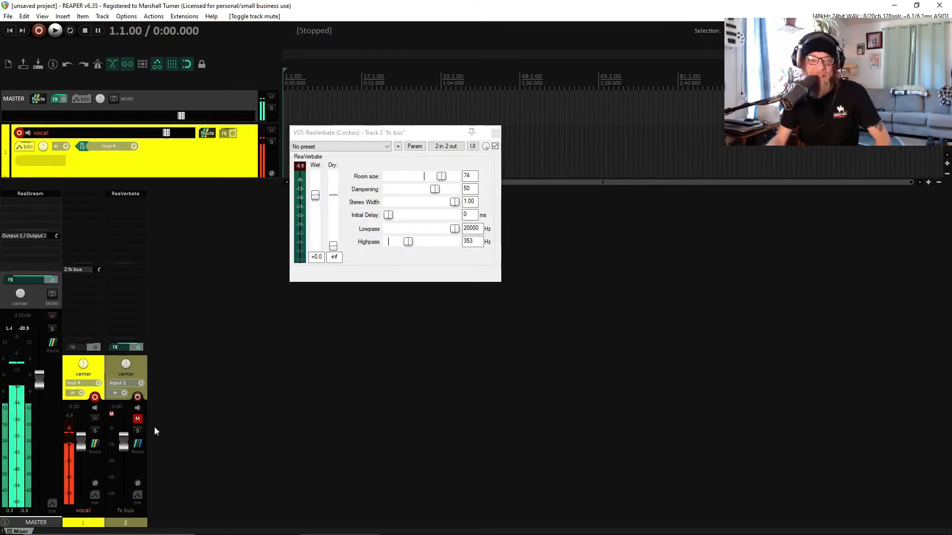
{"action": "left_click", "coordinate": [137, 419]}
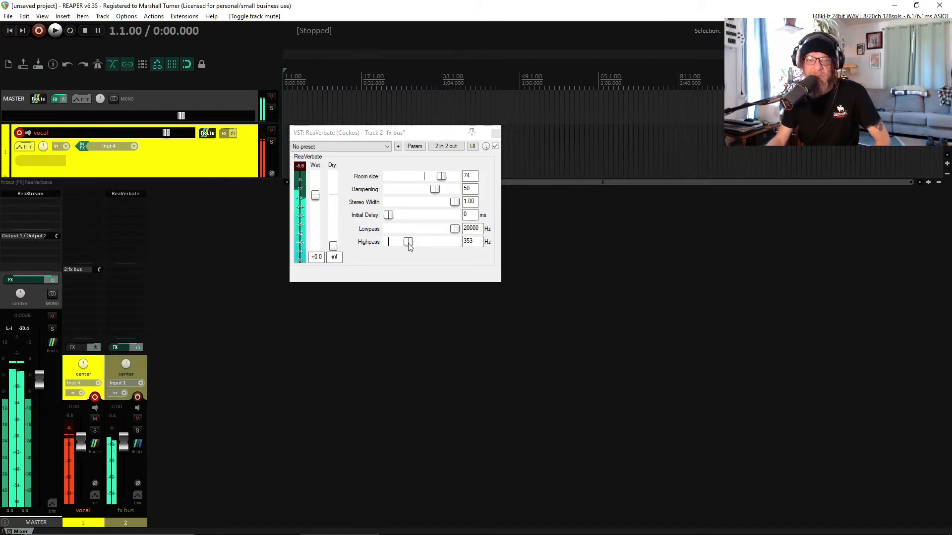
Step: Set ReaVerbate's highpass filter to 248 Hz and its lowpass filter to 3915 Hz
{"action": "left_click_drag", "start_coordinate": [410, 242], "coordinate": [408, 248]}
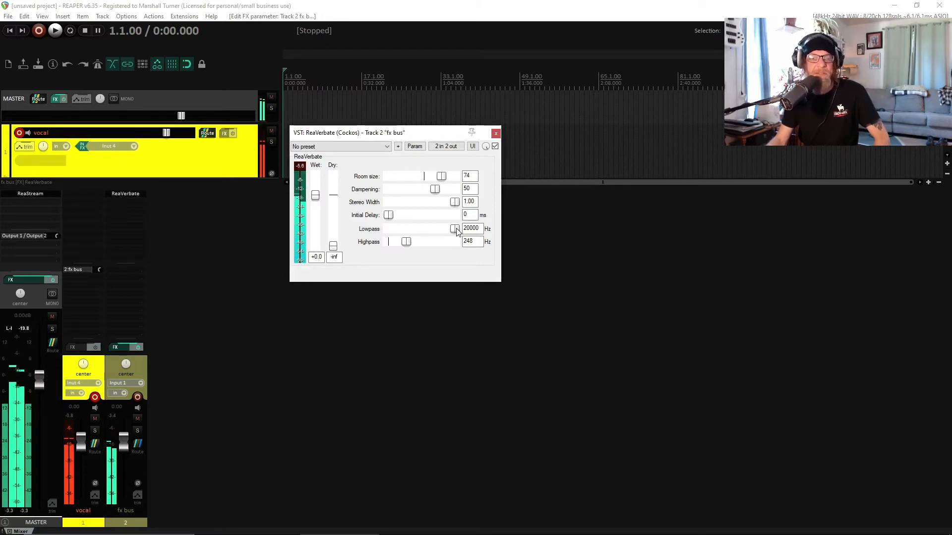
{"action": "left_click_drag", "start_coordinate": [455, 230], "coordinate": [449, 233]}
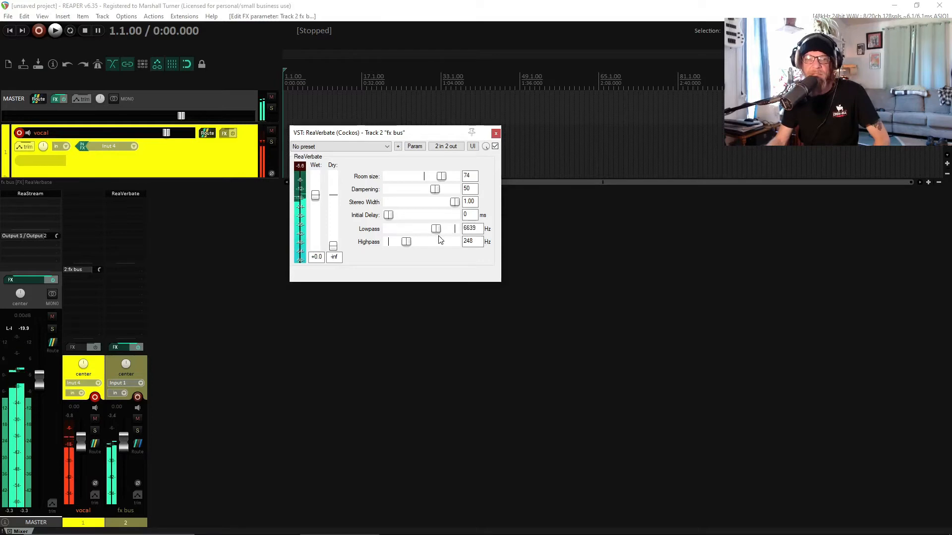
{"action": "left_click_drag", "start_coordinate": [438, 241], "coordinate": [434, 243]}
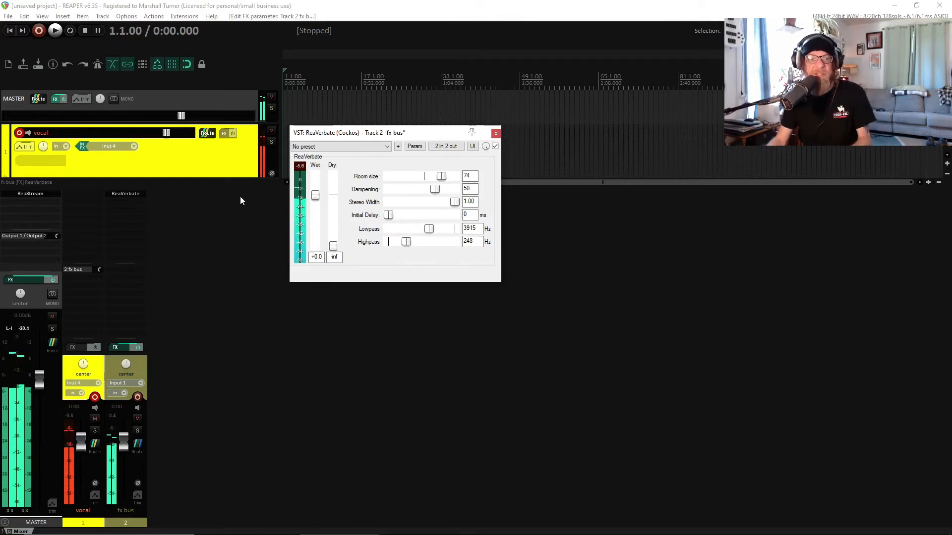
Step: Reduce the mixer's height to reveal the fx bus in the track list, and mute the fx bus
{"action": "left_click_drag", "start_coordinate": [236, 187], "coordinate": [236, 289]}
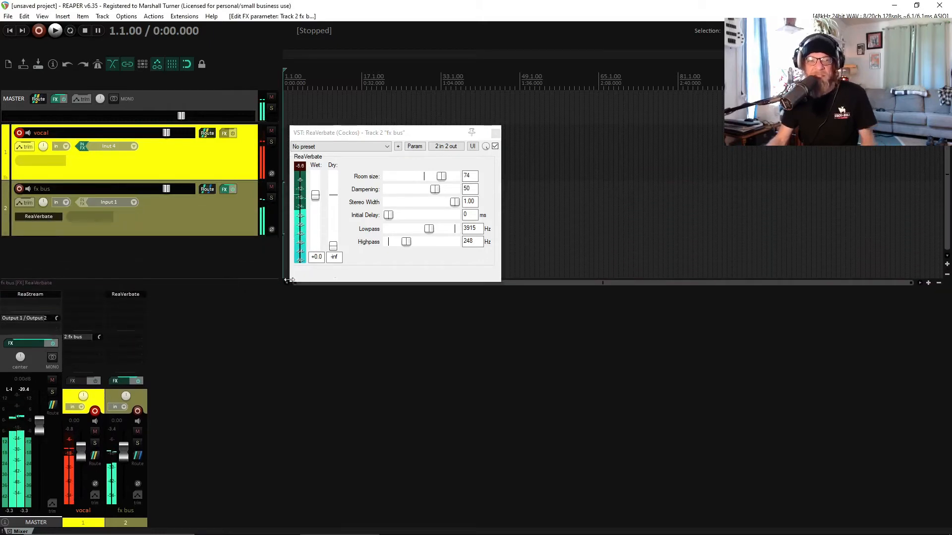
{"action": "left_click", "coordinate": [137, 431]}
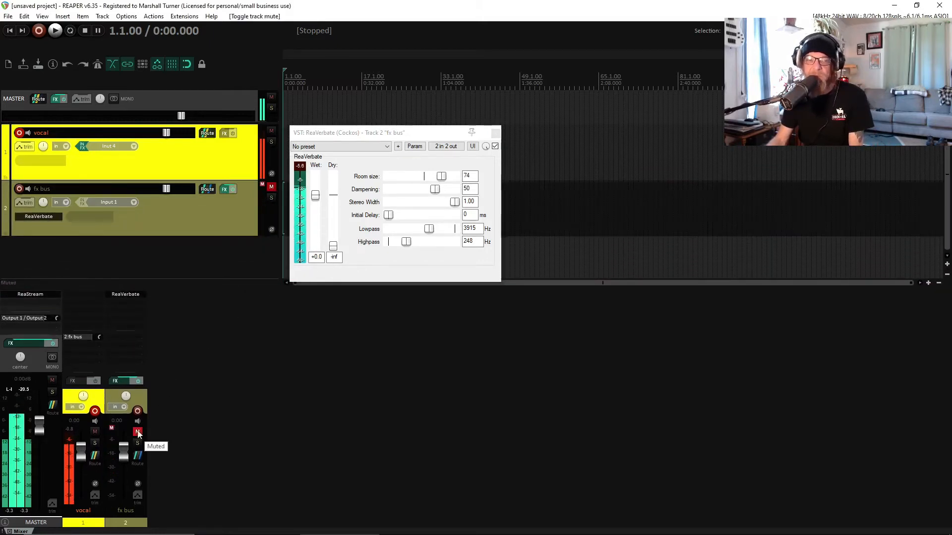
Step: Add a third track and import "I'm Not The Only One no vocs 19" from the No bass mixes folder onto it at the project start
{"action": "double_click", "coordinate": [112, 258]}
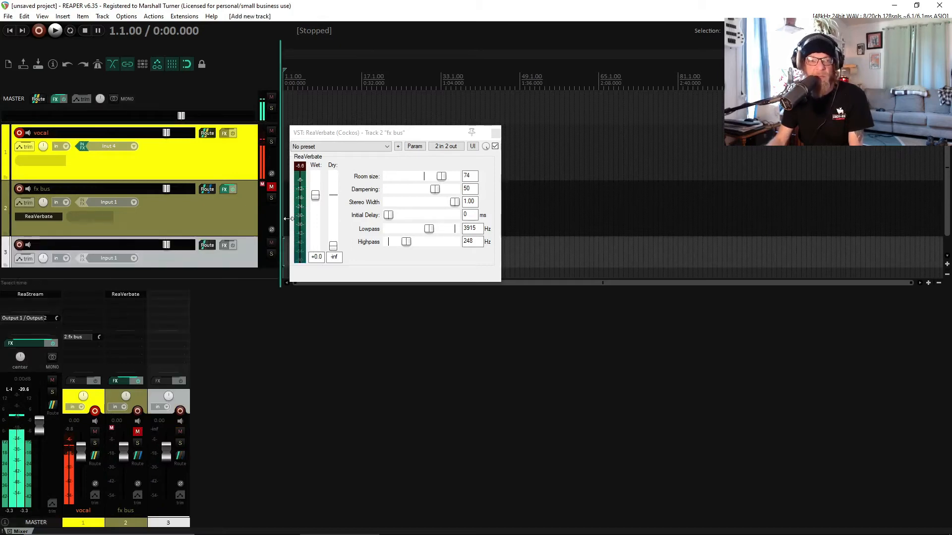
{"action": "left_click", "coordinate": [237, 525]}
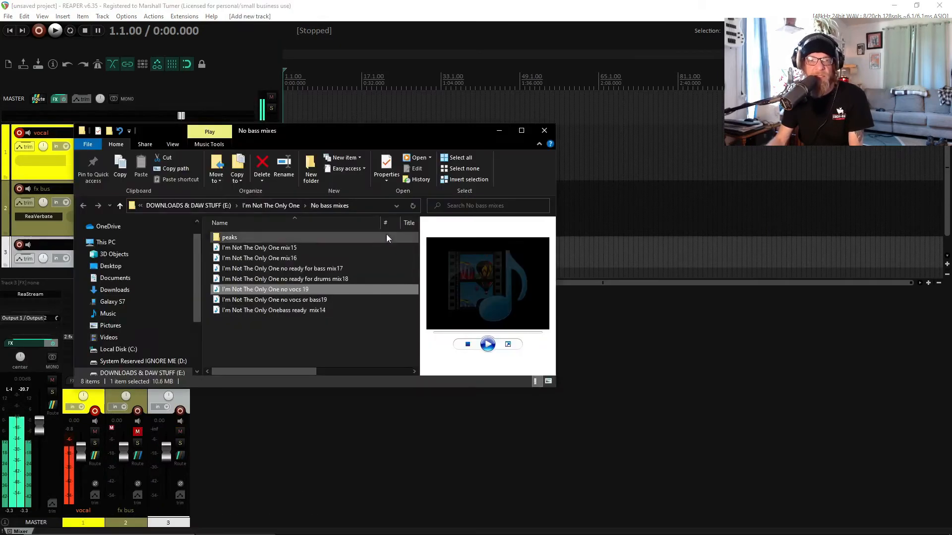
{"action": "left_click_drag", "start_coordinate": [368, 143], "coordinate": [769, 169]}
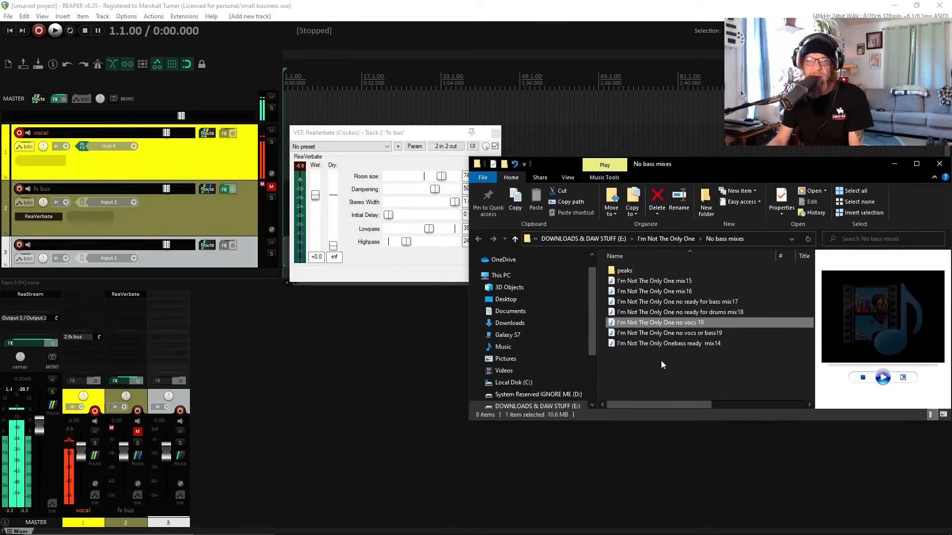
{"action": "left_click_drag", "start_coordinate": [659, 325], "coordinate": [360, 279]}
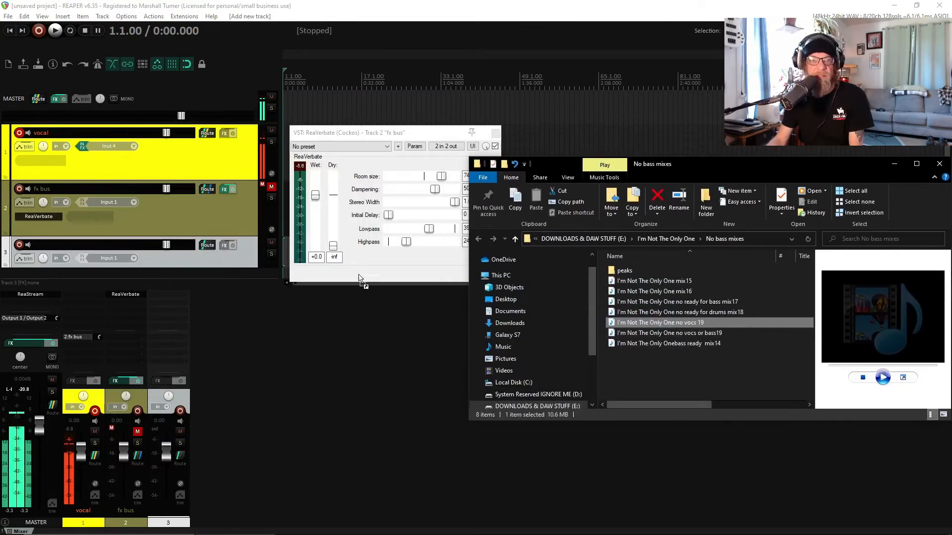
{"action": "left_click_drag", "start_coordinate": [284, 261], "coordinate": [282, 258]}
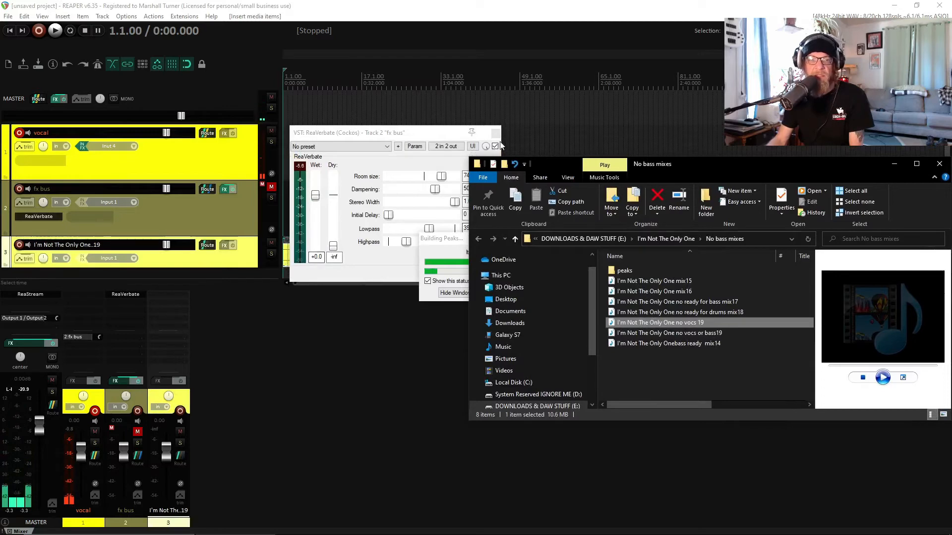
Step: Close the No bass mixes folder window and the ReaVerbate window to uncover the imported track
{"action": "left_click_drag", "start_coordinate": [796, 165], "coordinate": [594, 172]}
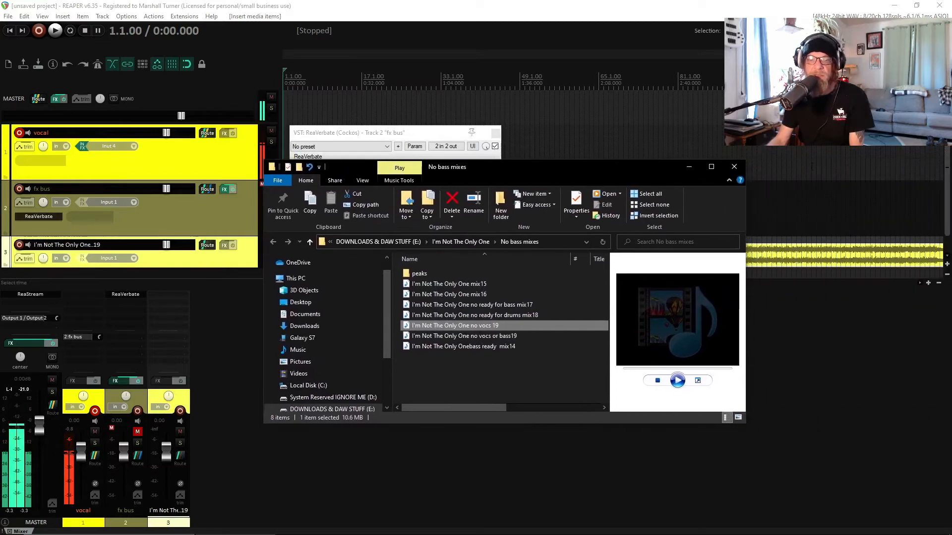
{"action": "left_click", "coordinate": [734, 166]}
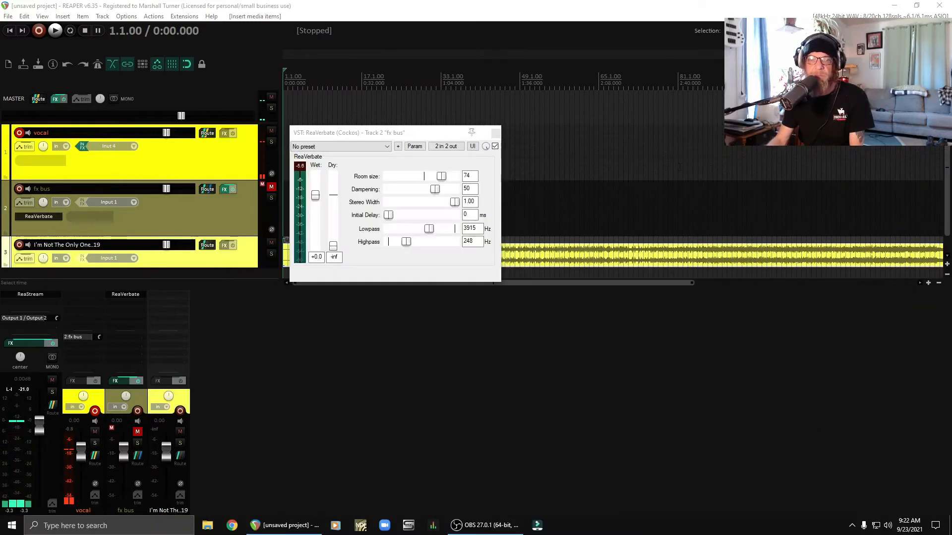
{"action": "left_click", "coordinate": [496, 135]}
{"action": "scroll", "coordinate": [200, 169], "scroll_direction": "down", "scroll_amount": 1}
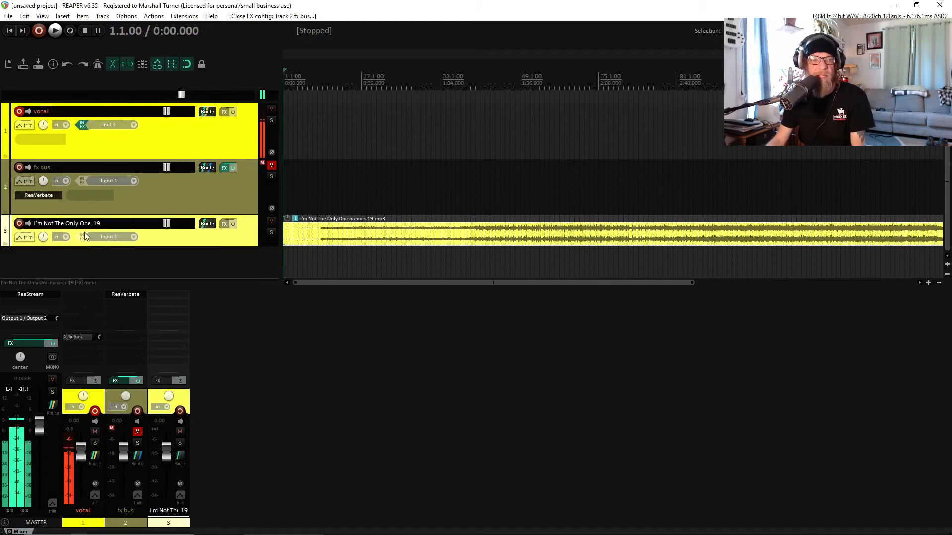
{"action": "left_click", "coordinate": [103, 224]}
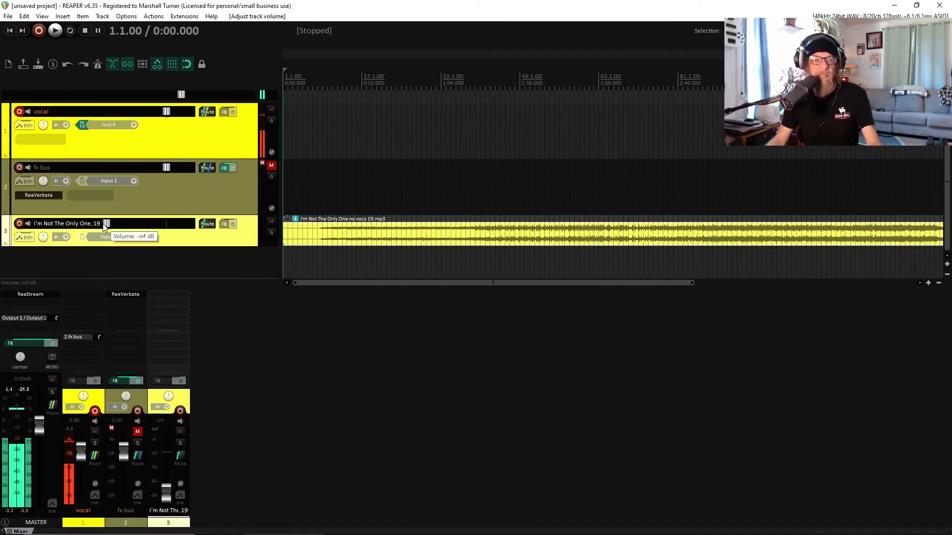
{"action": "double_click", "coordinate": [99, 223]}
{"action": "left_click", "coordinate": [99, 224]}
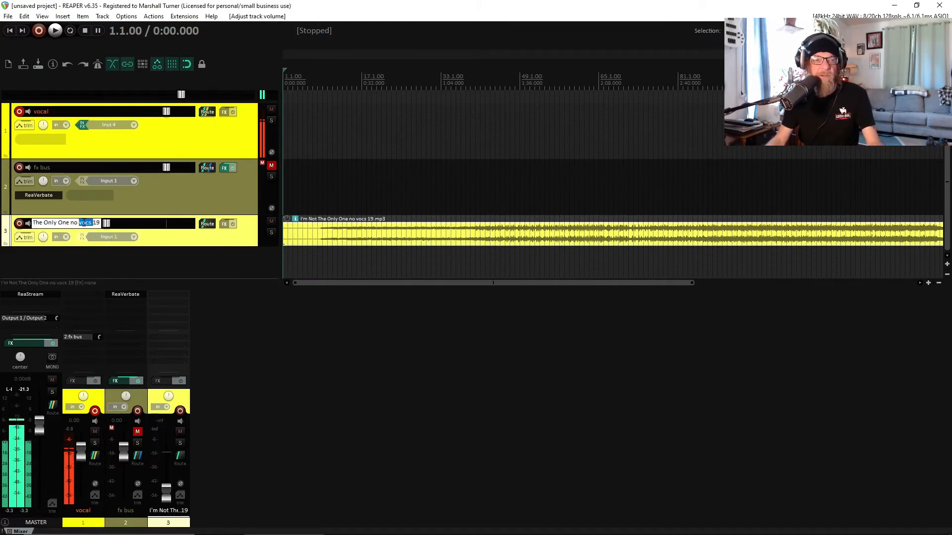
{"action": "key", "text": "BackSpace"}
{"action": "key", "text": "BackSpace"}
{"action": "key", "text": "BackSpace"}
{"action": "key", "text": "BackSpace"}
{"action": "key", "text": "BackSpace"}
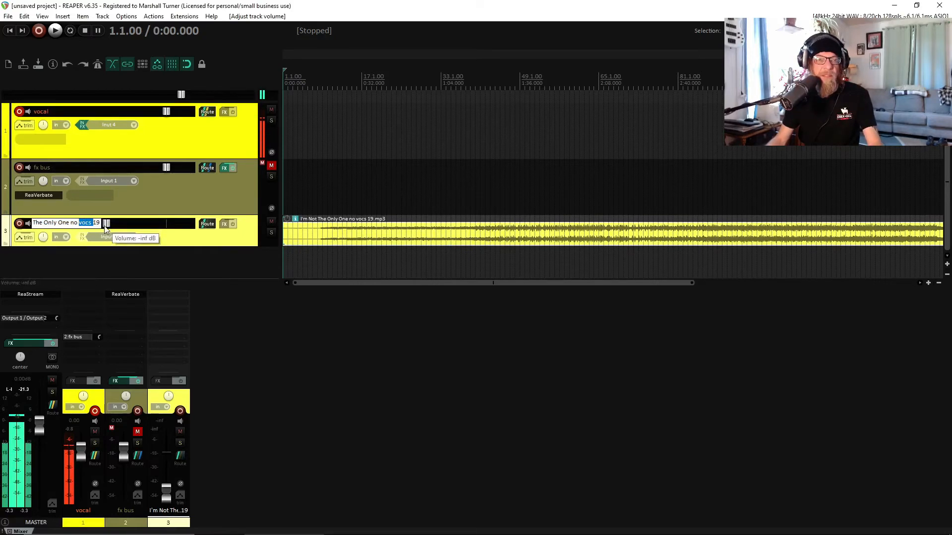
{"action": "key", "text": "Return"}
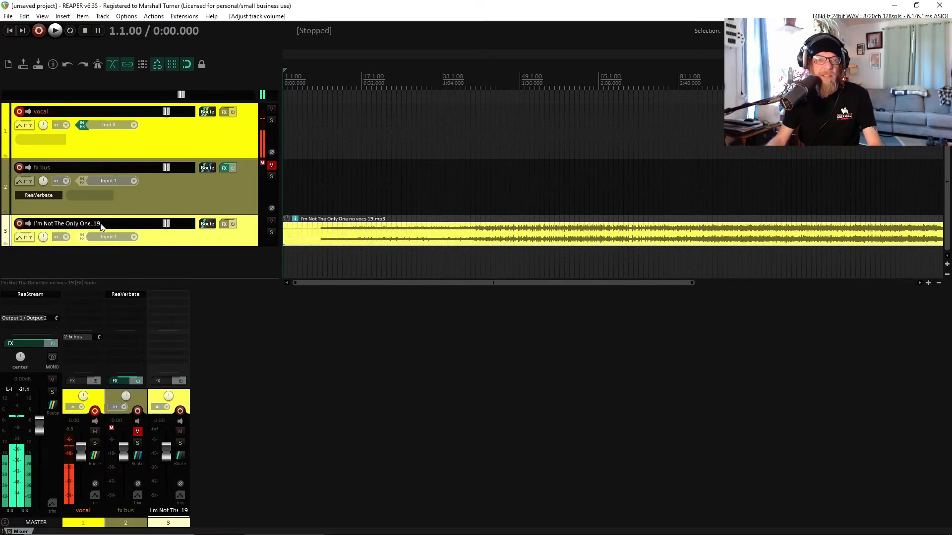
Step: Rename the imported song's track as "backing track"
{"action": "double_click", "coordinate": [101, 224]}
{"action": "type", "text": "b"}
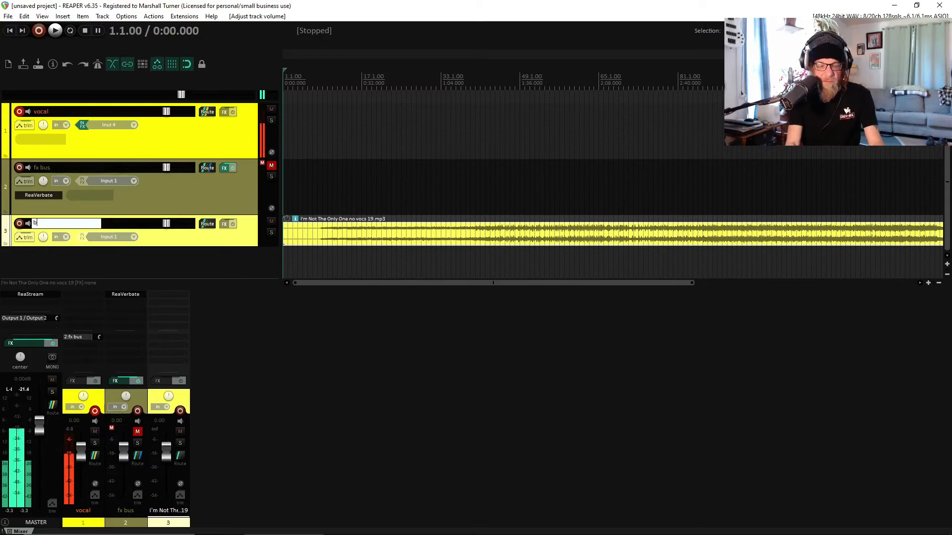
{"action": "type", "text": "acking t"}
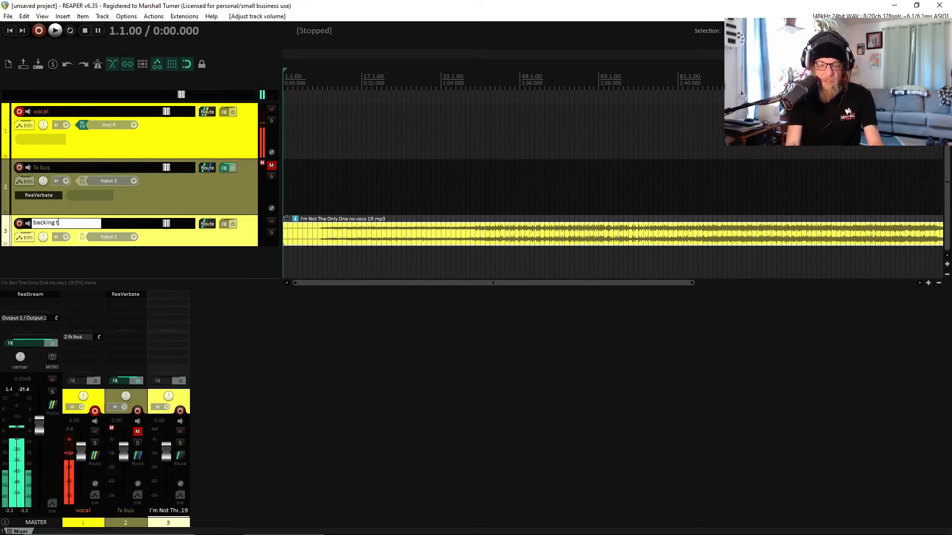
{"action": "type", "text": "rack"}
{"action": "key", "text": "Return"}
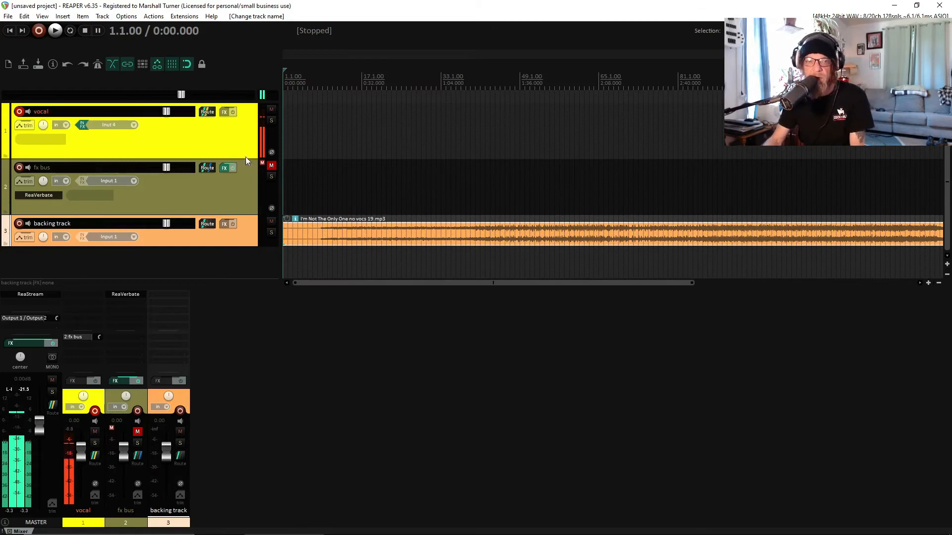
Step: Play the backing track from measure 6.1.00, with the fx bus unmuted and its volume lowered to about -10.5 dB
{"action": "left_click", "coordinate": [55, 32]}
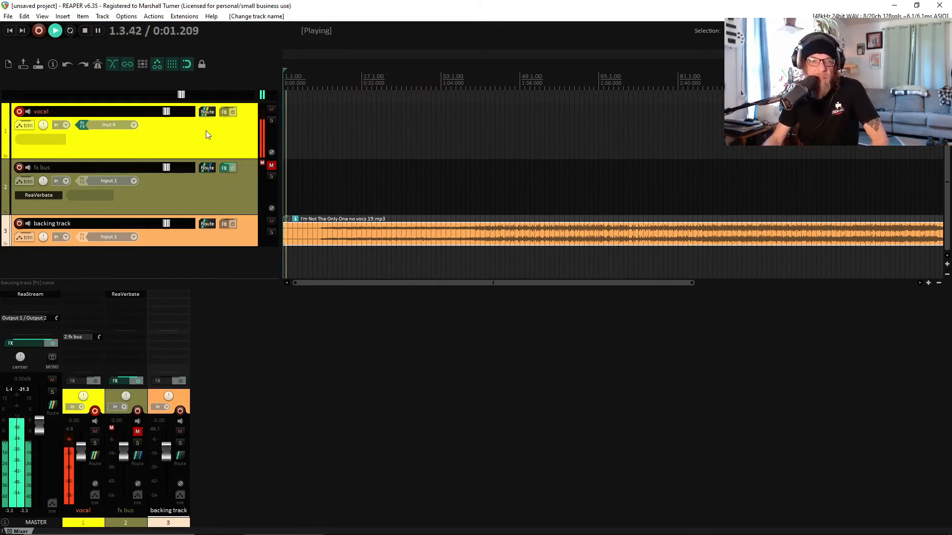
{"action": "left_click", "coordinate": [307, 85]}
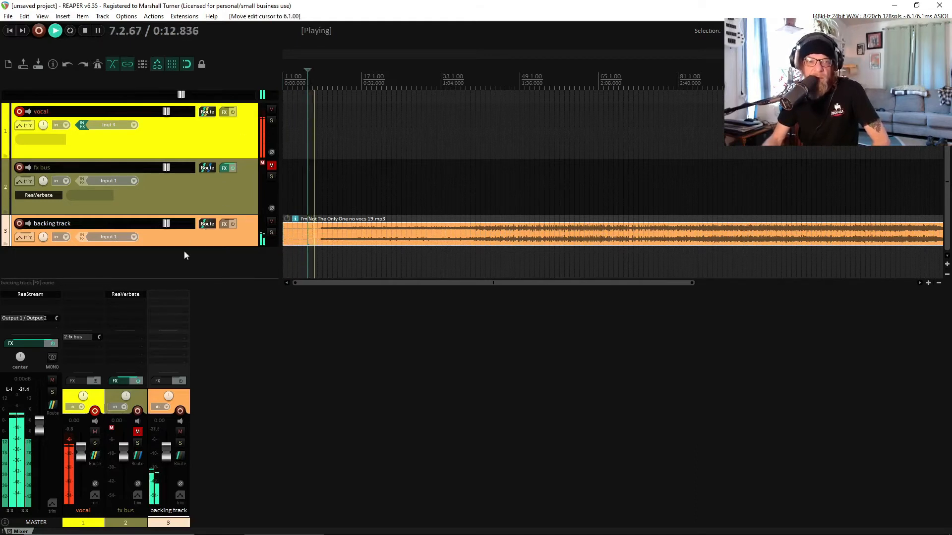
{"action": "left_click", "coordinate": [271, 165]}
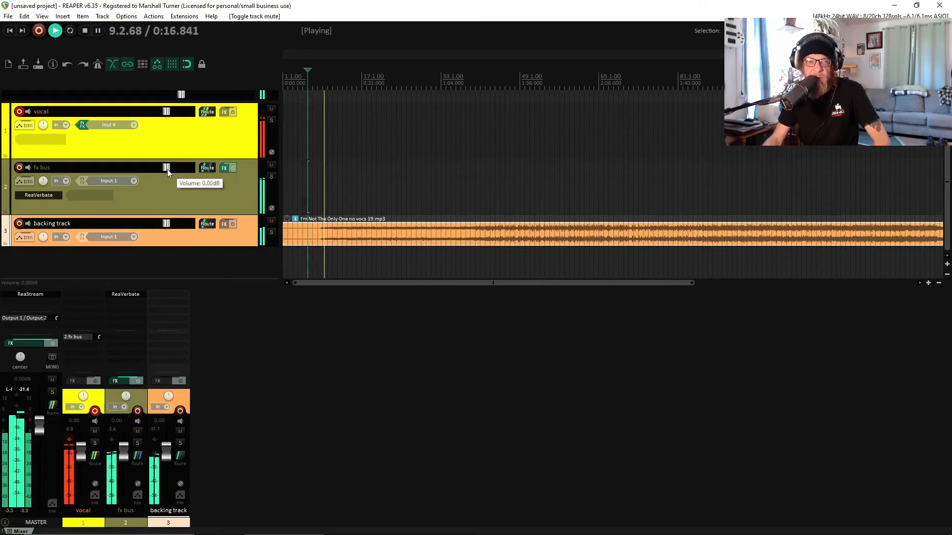
{"action": "left_click_drag", "start_coordinate": [167, 170], "coordinate": [149, 170]}
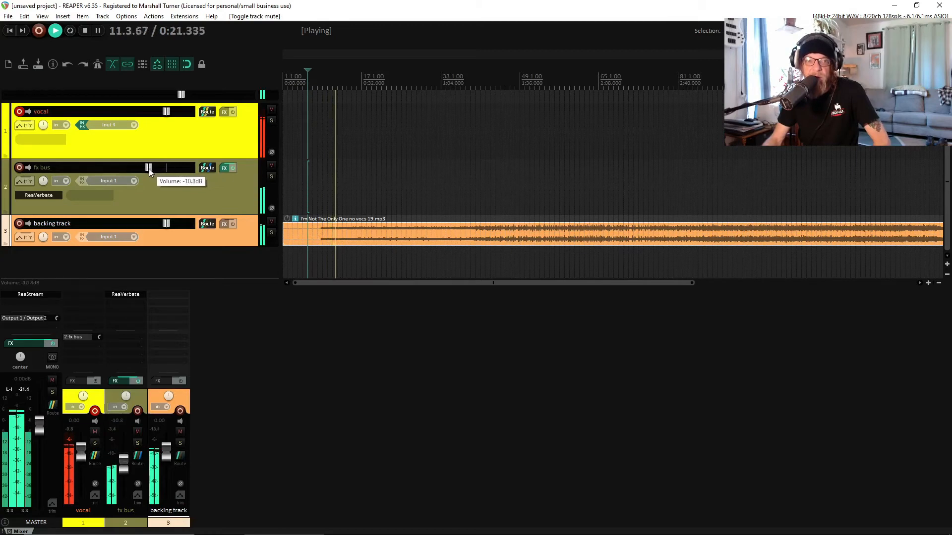
Step: Mute the fx bus to hear the vocal over the backing track without reverb, and stop playback
{"action": "left_click", "coordinate": [271, 166]}
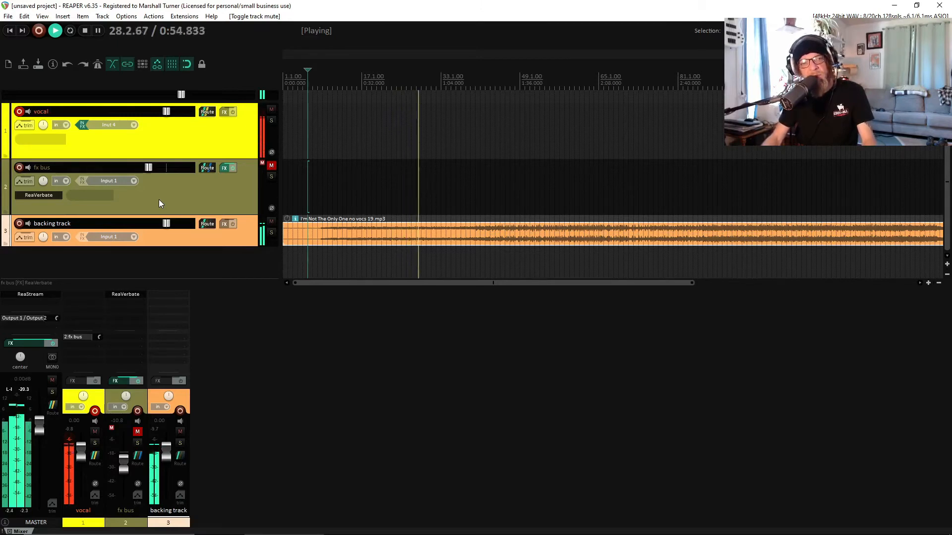
{"action": "key", "text": "space"}
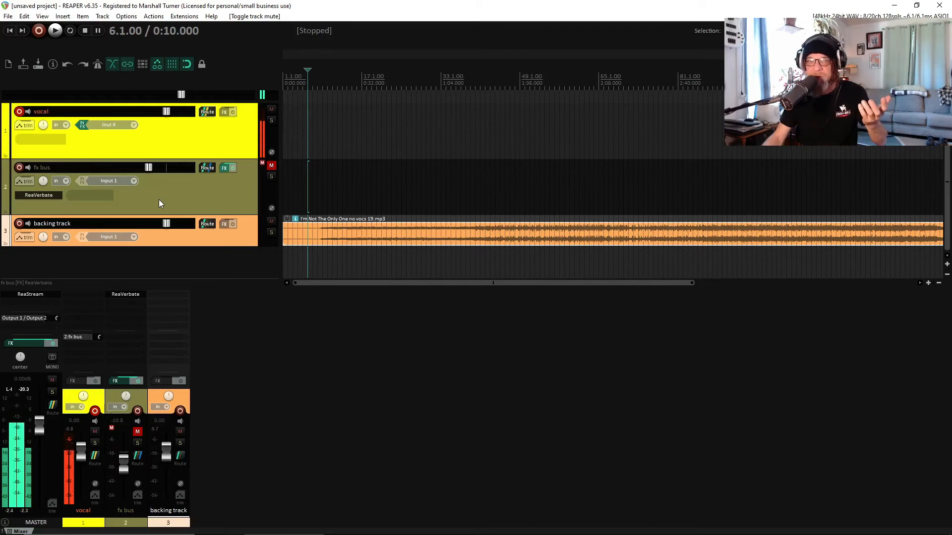
Step: Unmute the fx bus and play the project from measure 8.1.00
{"action": "left_click", "coordinate": [272, 168]}
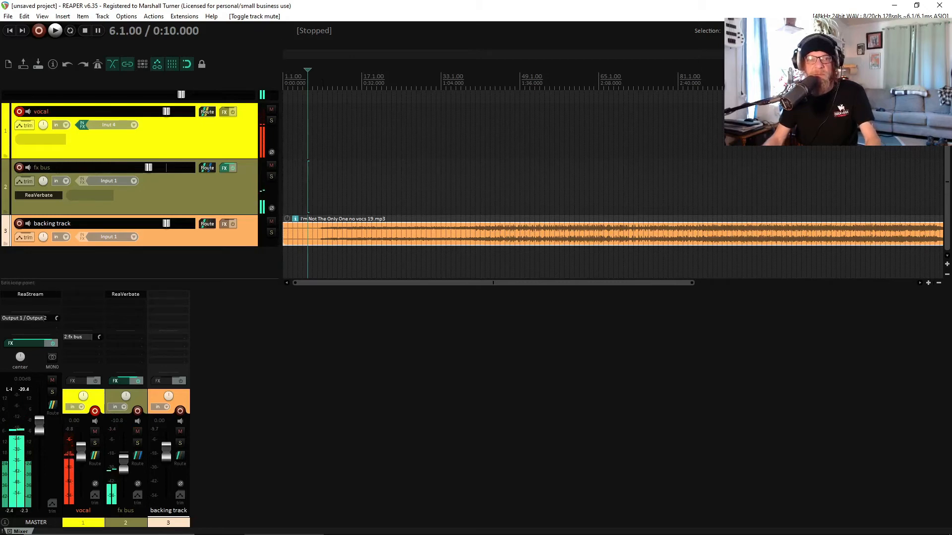
{"action": "left_click", "coordinate": [318, 80]}
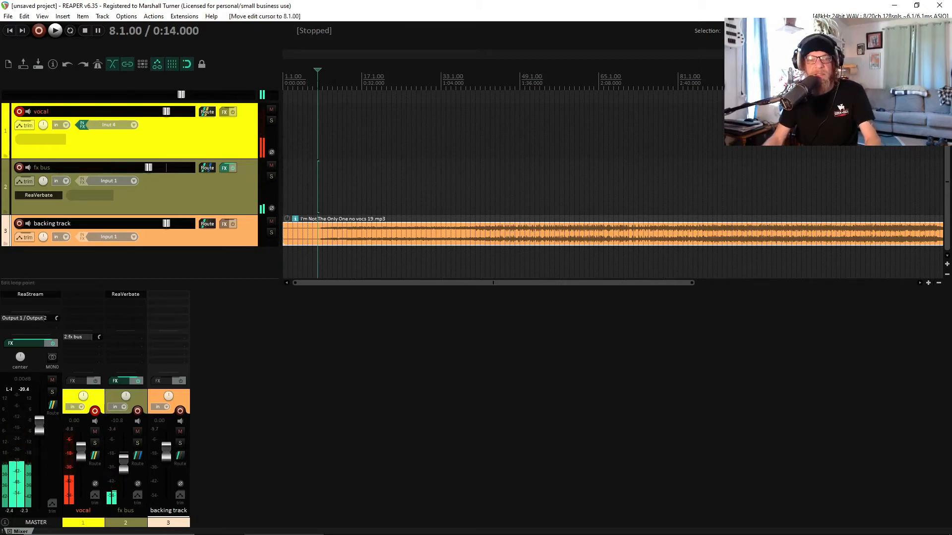
{"action": "key", "text": "space"}
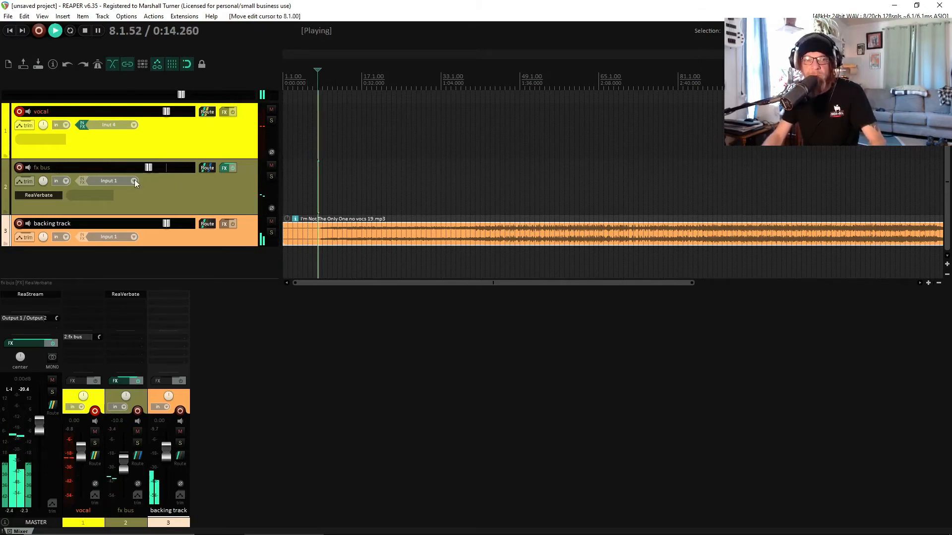
Step: Raise the backing track to about 2.6 dB, set the fx bus volume to -7.35 dB, and stop playback
{"action": "double_click", "coordinate": [147, 171]}
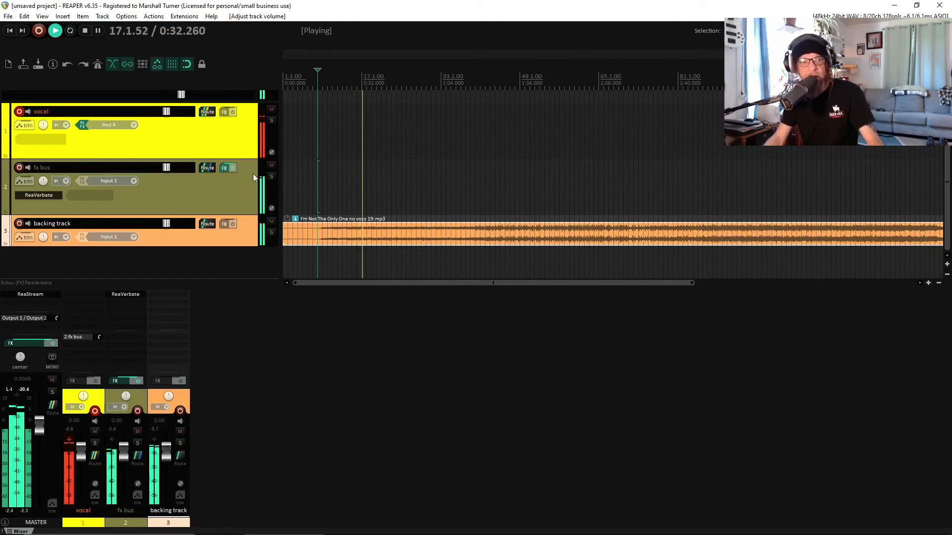
{"action": "left_click_drag", "start_coordinate": [170, 225], "coordinate": [174, 229]}
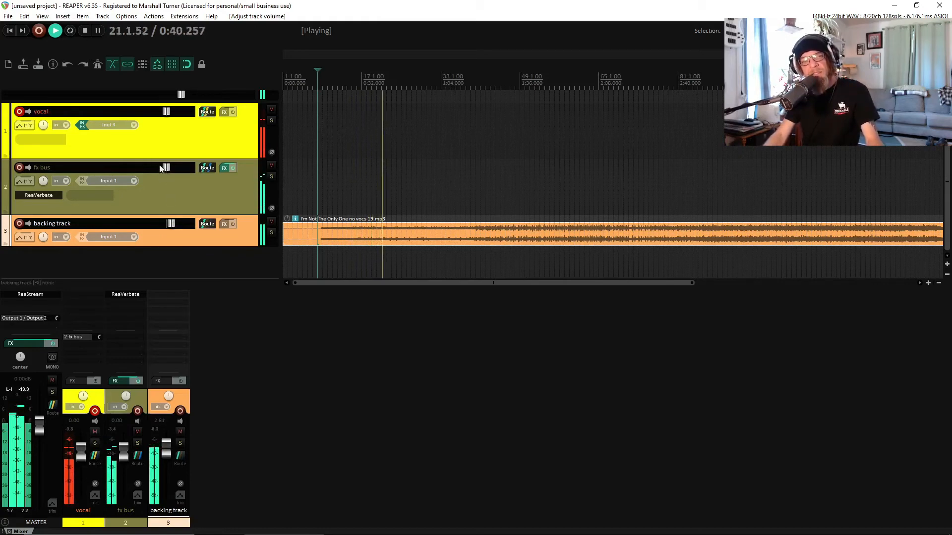
{"action": "mouse_move", "coordinate": [159, 164]}
{"action": "left_mouse_down"}
{"action": "mouse_move", "coordinate": [131, 185]}
{"action": "mouse_move", "coordinate": [140, 166]}
{"action": "mouse_move", "coordinate": [152, 173]}
{"action": "left_mouse_up"}
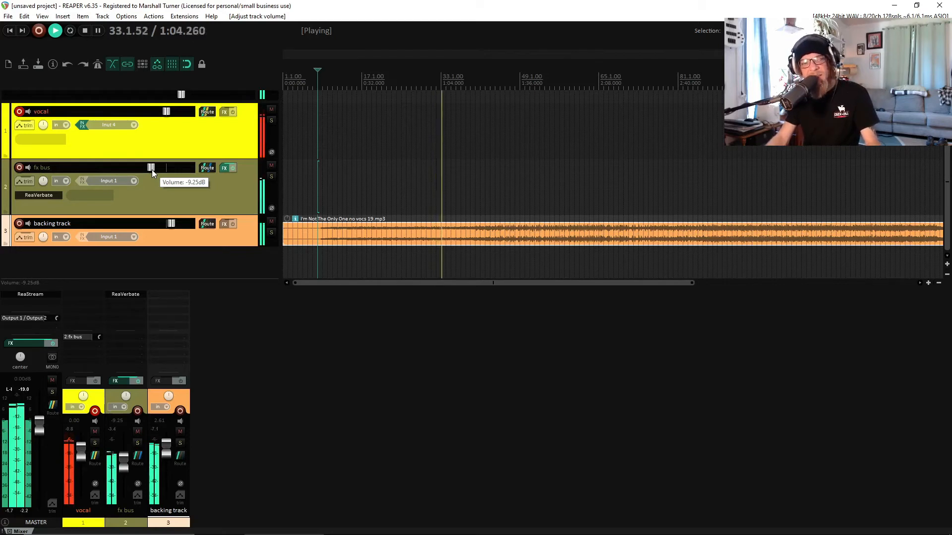
{"action": "left_click_drag", "start_coordinate": [152, 170], "coordinate": [155, 174]}
{"action": "key", "text": "space"}
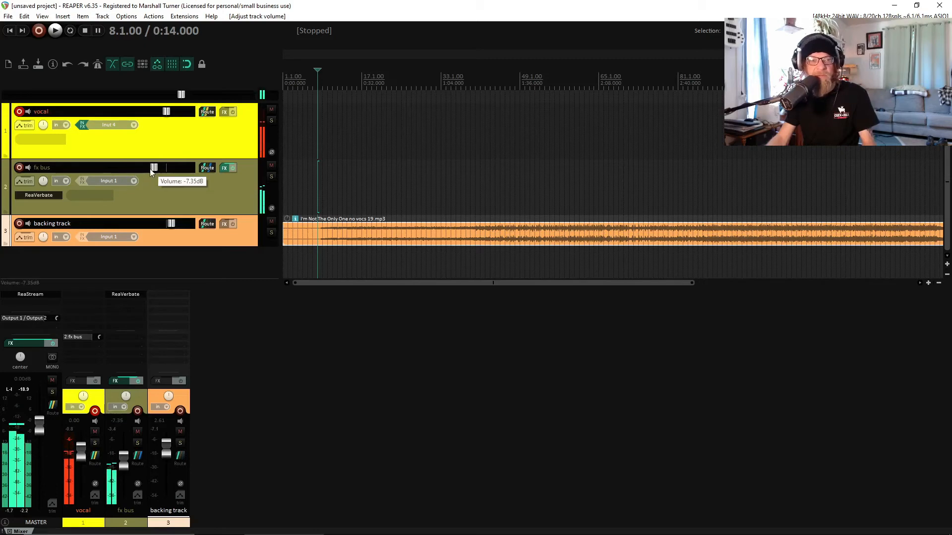
{"action": "mouse_move", "coordinate": [152, 171]}
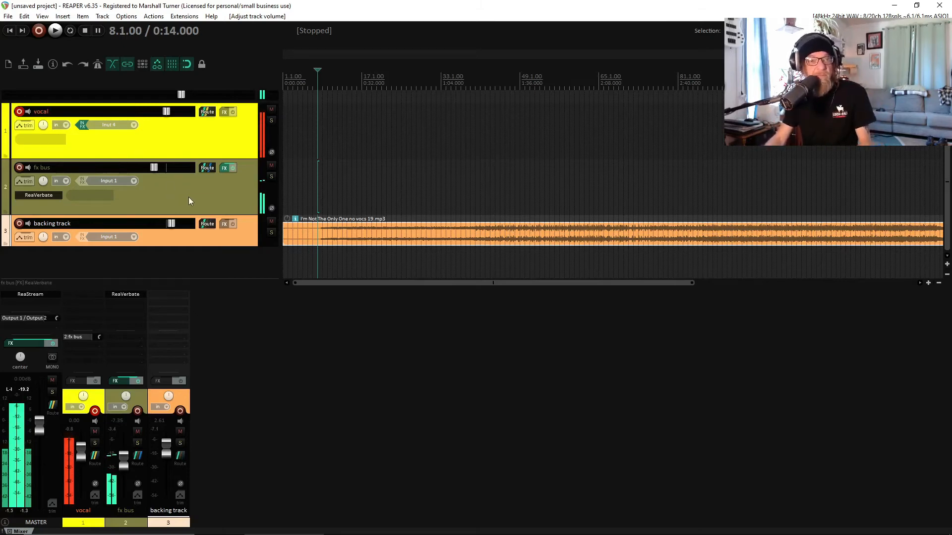
Step: Solo the fx bus to compare ReaVerbate's dry level at +0.0 with -inf, ending at -inf, and unsolo the bus
{"action": "left_click", "coordinate": [271, 177]}
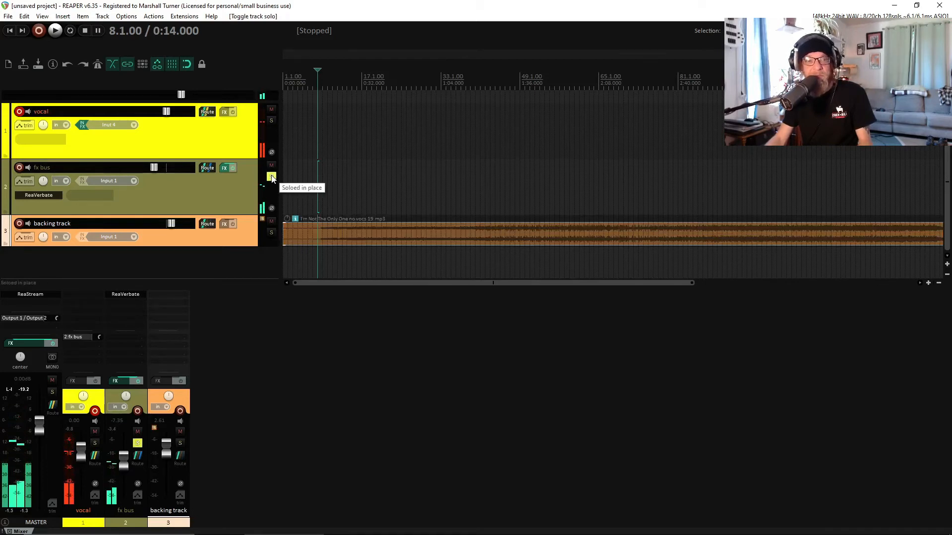
{"action": "left_click", "coordinate": [224, 168]}
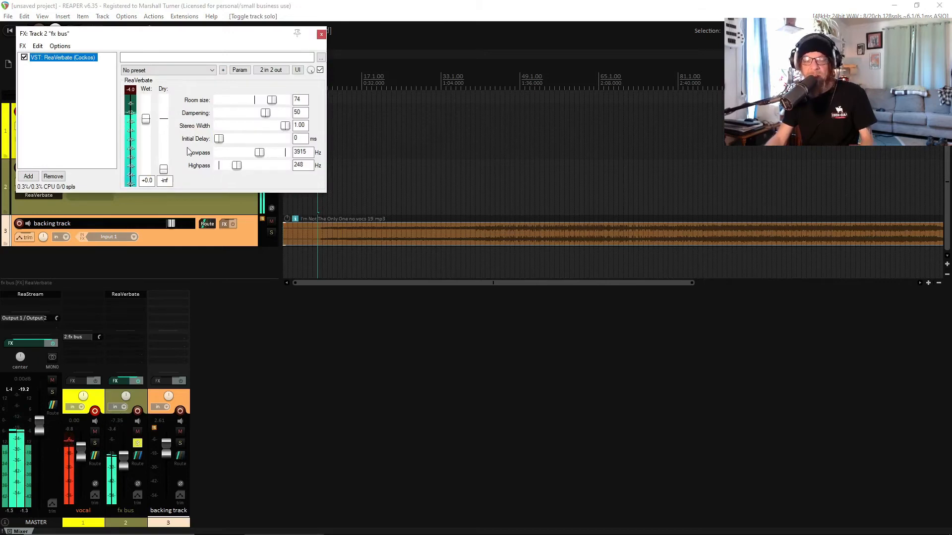
{"action": "double_click", "coordinate": [163, 169]}
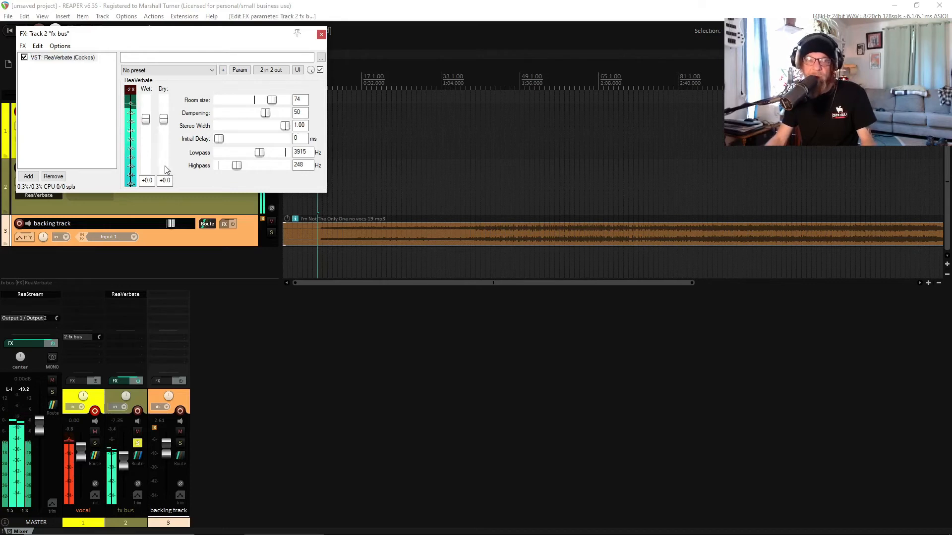
{"action": "left_click_drag", "start_coordinate": [164, 120], "coordinate": [166, 205]}
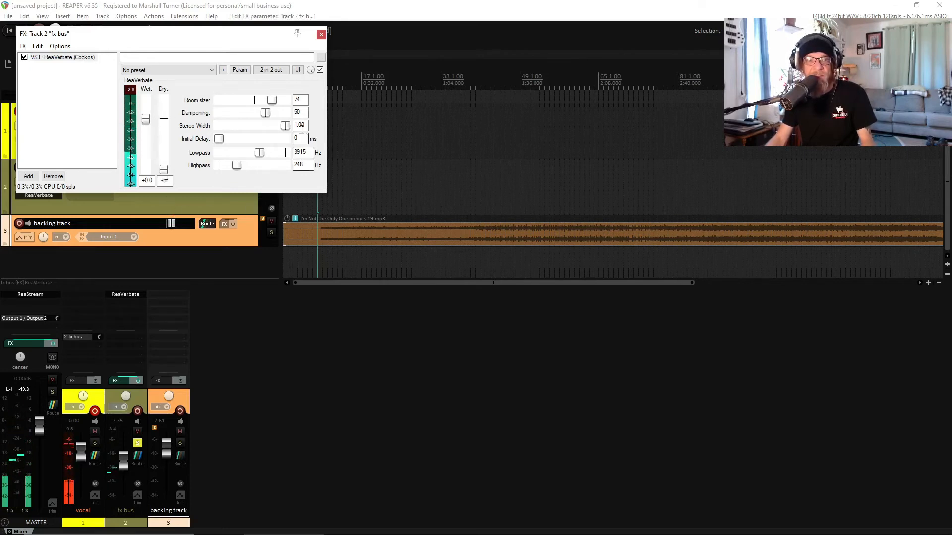
{"action": "key", "text": "Escape"}
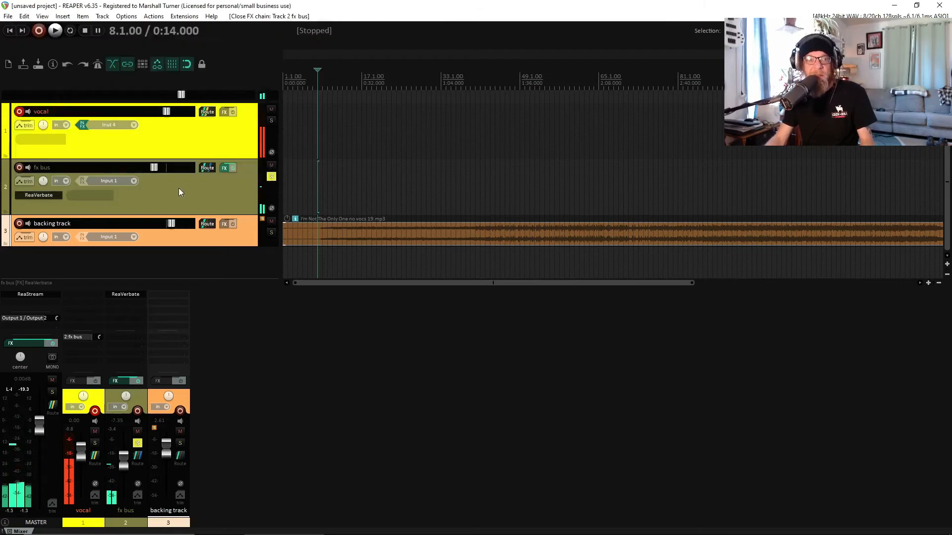
{"action": "left_click", "coordinate": [271, 176]}
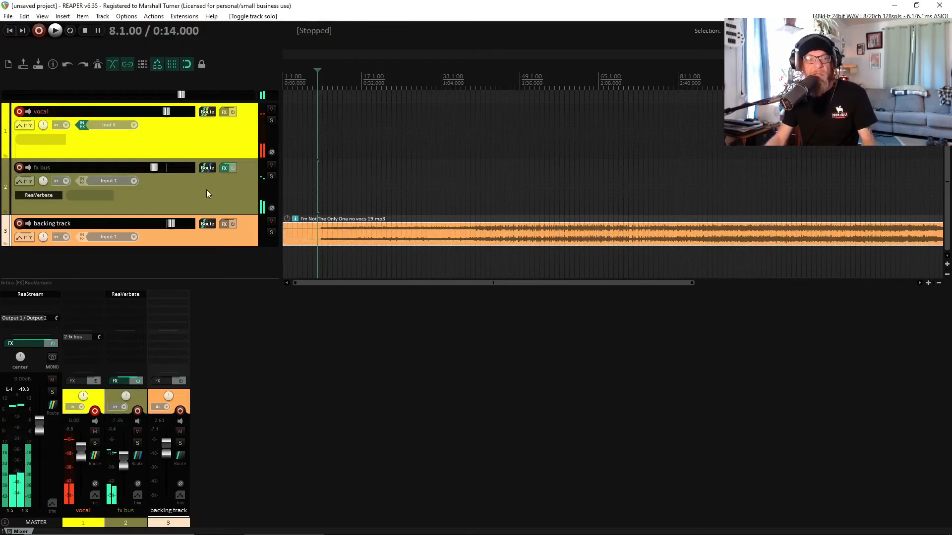
Step: Add ReaDelay (Cockos) to the fx bus and move its floating window clear of the FX chain window
{"action": "left_click", "coordinate": [224, 167]}
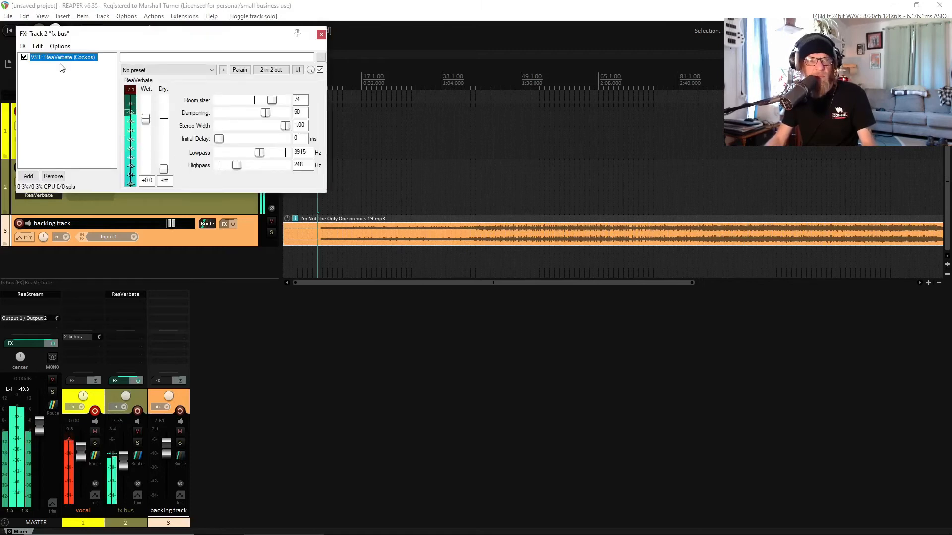
{"action": "left_click", "coordinate": [29, 178]}
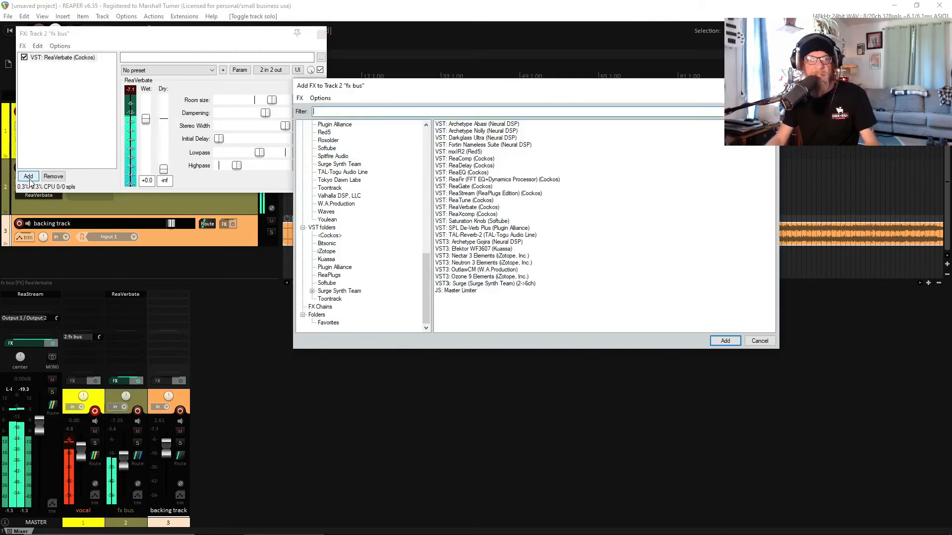
{"action": "double_click", "coordinate": [459, 166]}
{"action": "left_click_drag", "start_coordinate": [180, 51], "coordinate": [456, 83]}
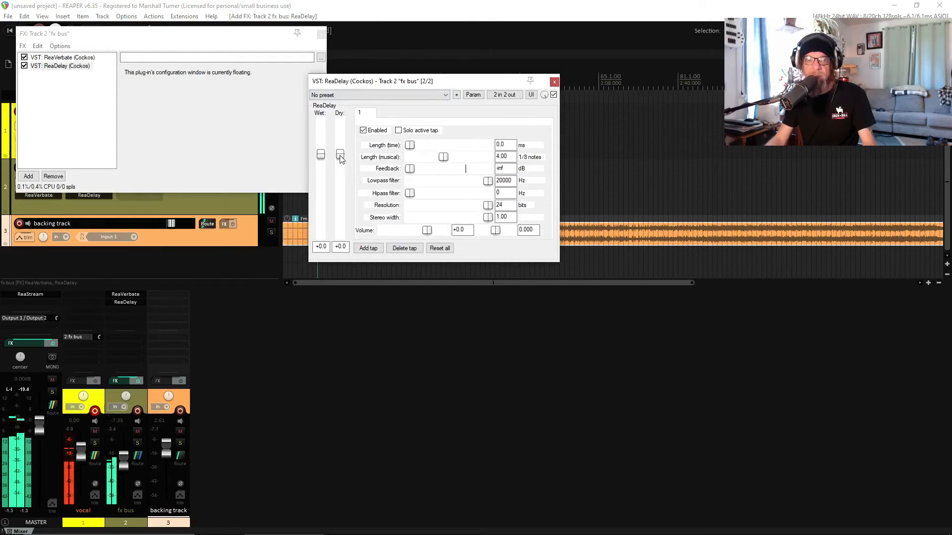
Step: Set ReaDelay's dry level to -inf, its feedback to -6.1 dB and its musical length to 1.98 1/8 notes
{"action": "left_click_drag", "start_coordinate": [341, 158], "coordinate": [345, 293]}
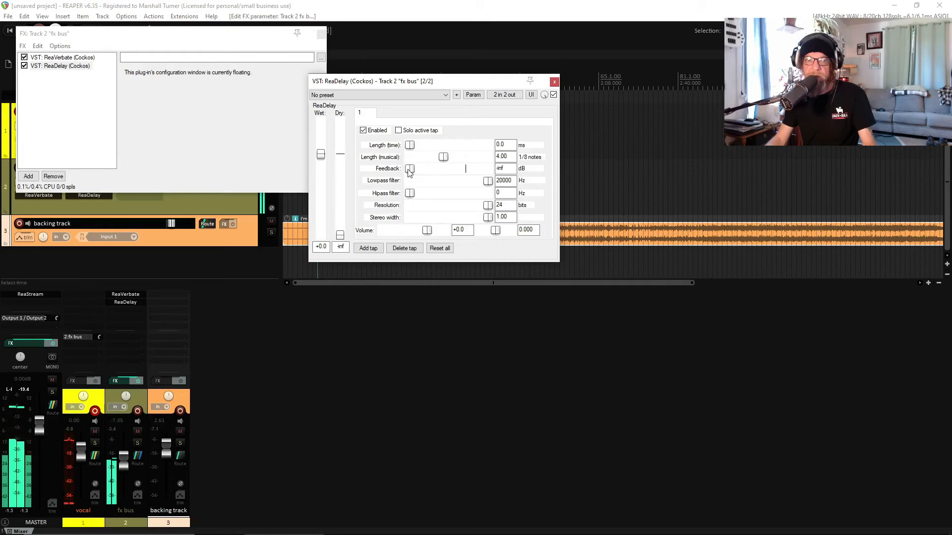
{"action": "left_click_drag", "start_coordinate": [409, 169], "coordinate": [456, 184]}
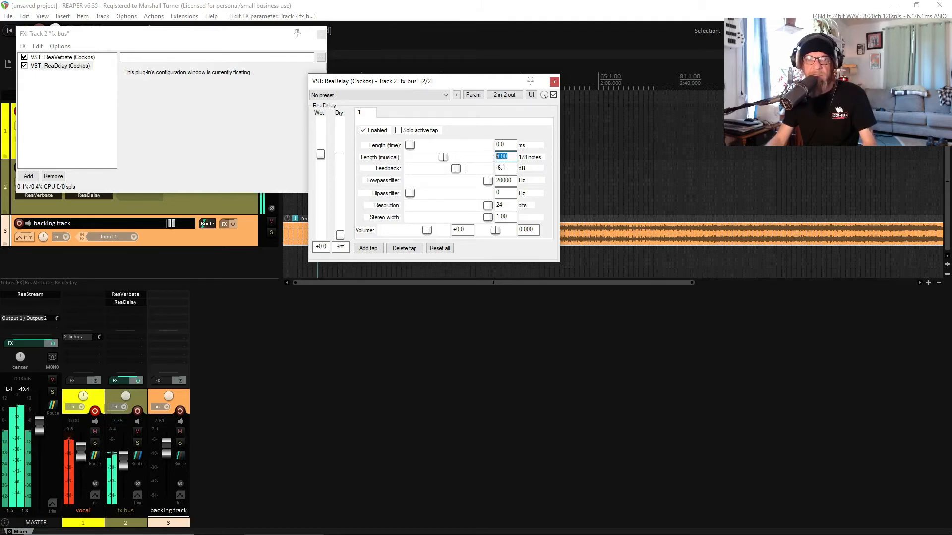
{"action": "type", "text": "1"}
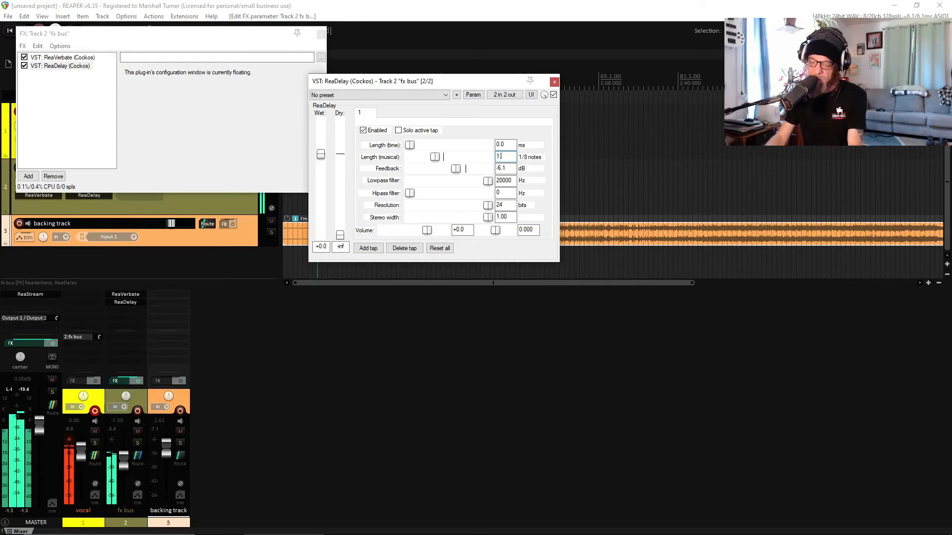
{"action": "type", "text": ".98"}
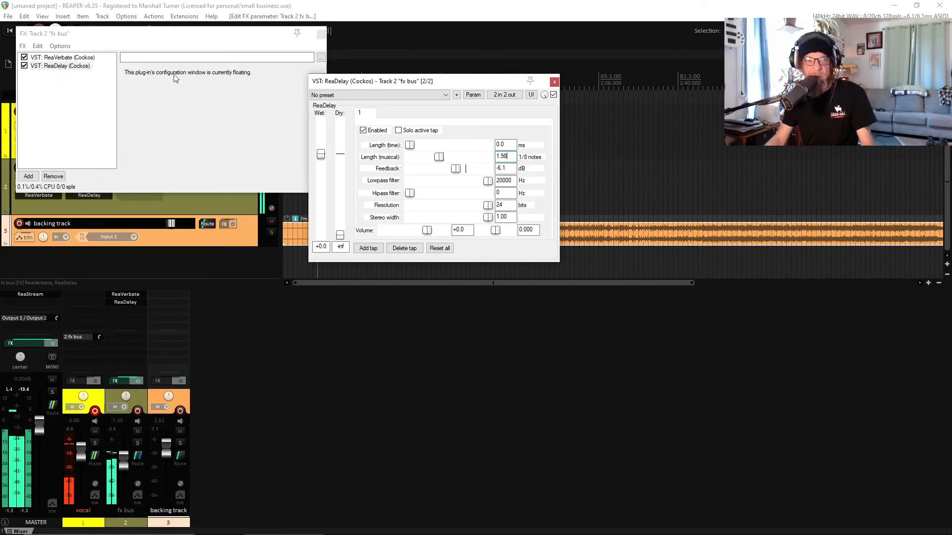
Step: Place ReaDelay ahead of ReaVerbate in the fx bus chain and try a lower delay tap volume
{"action": "left_click", "coordinate": [60, 68]}
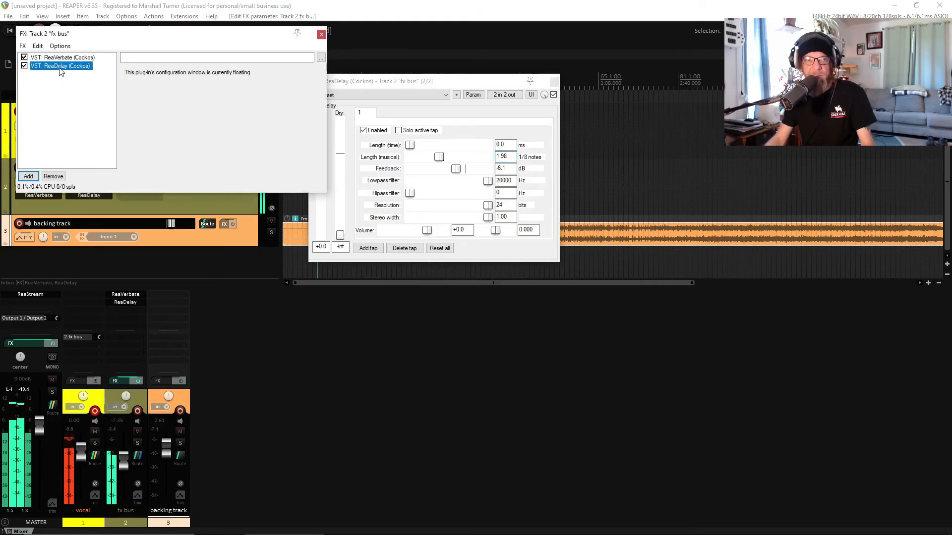
{"action": "left_click_drag", "start_coordinate": [60, 60], "coordinate": [61, 59]}
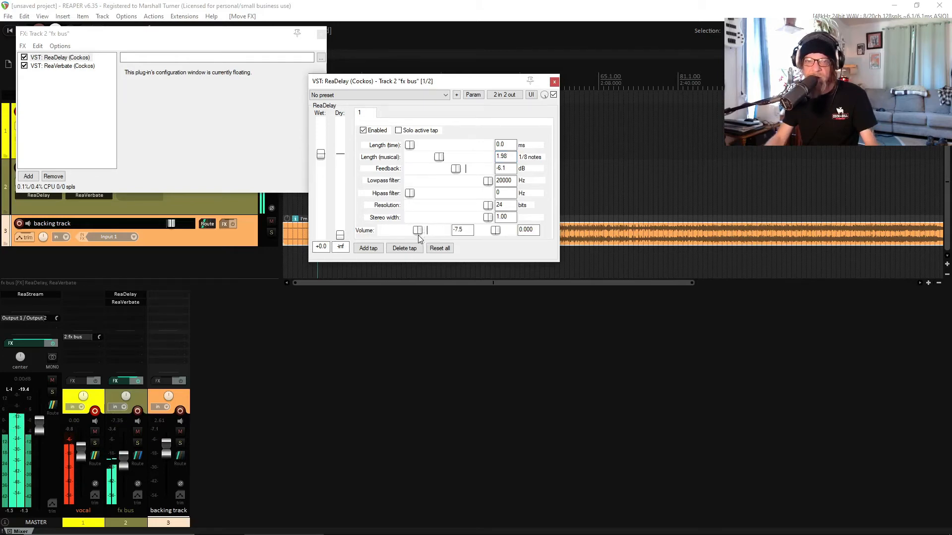
{"action": "left_click_drag", "start_coordinate": [418, 235], "coordinate": [414, 240]}
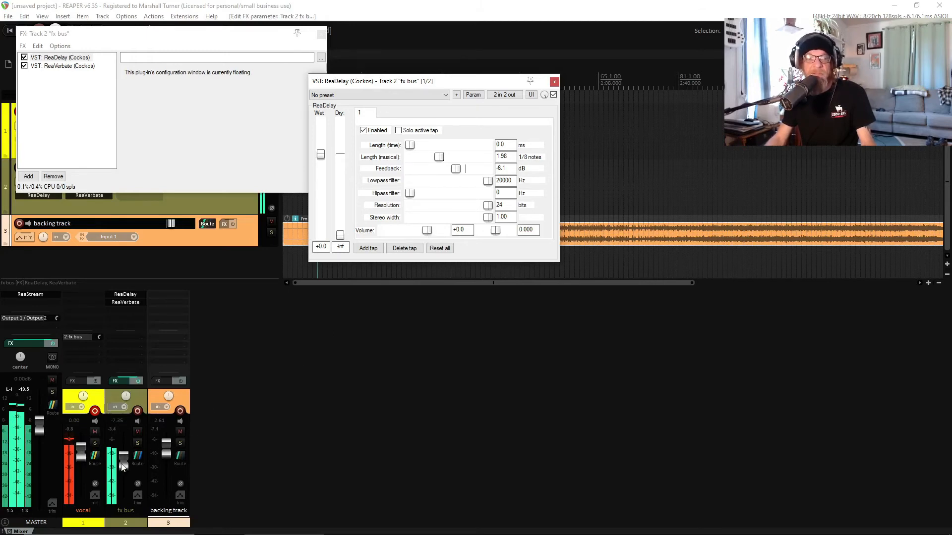
Step: Lower the fx bus volume to about -23.2 dB and turn ReaDelay's wet level down to -inf
{"action": "mouse_move", "coordinate": [125, 467]}
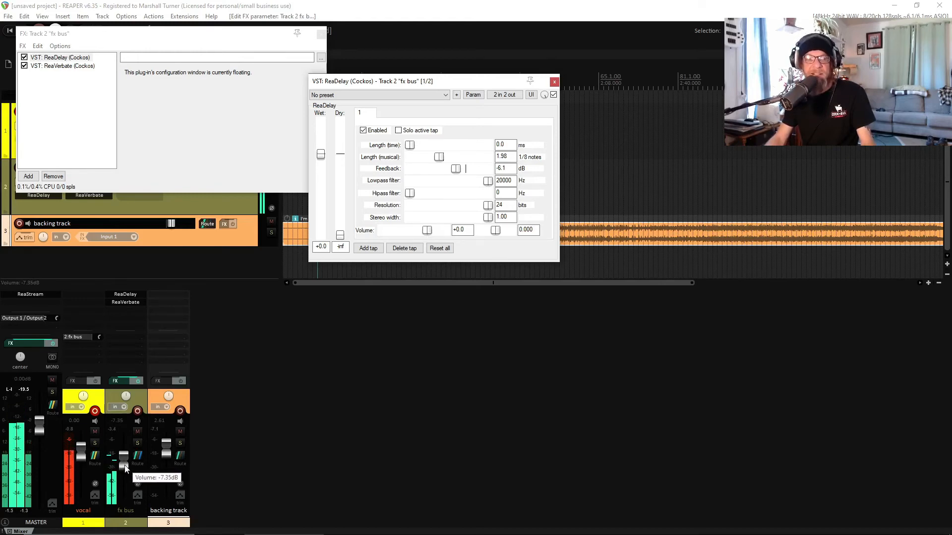
{"action": "left_click_drag", "start_coordinate": [126, 469], "coordinate": [131, 513]}
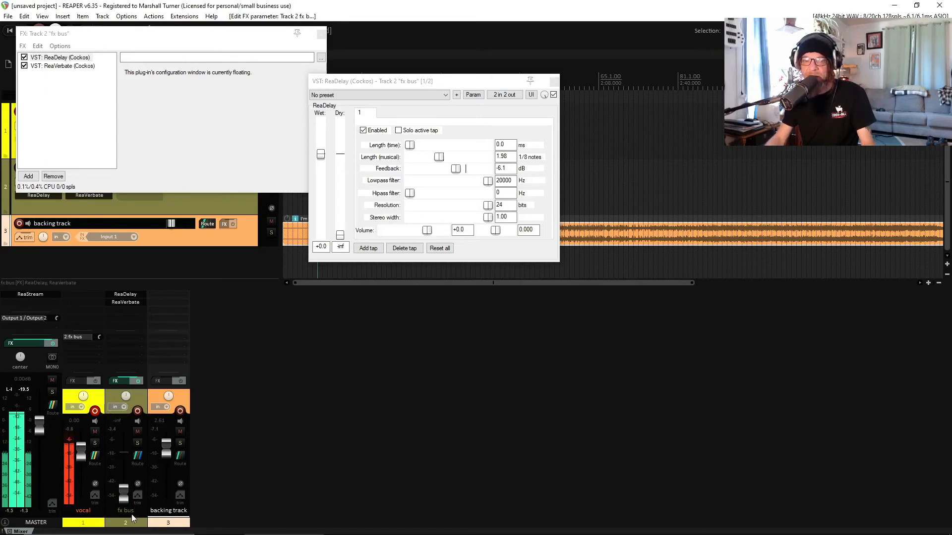
{"action": "left_click", "coordinate": [127, 498]}
{"action": "left_click_drag", "start_coordinate": [124, 497], "coordinate": [127, 479]}
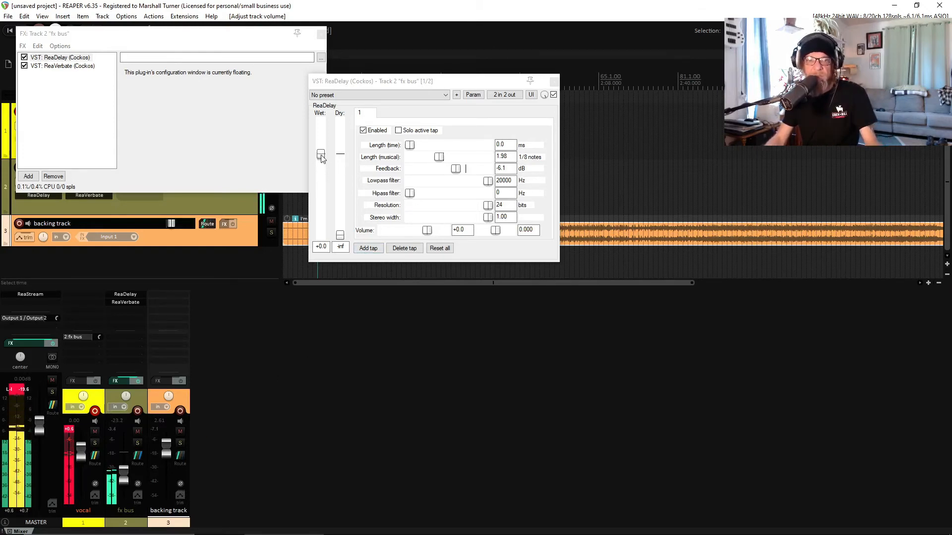
{"action": "left_click_drag", "start_coordinate": [320, 156], "coordinate": [320, 332]}
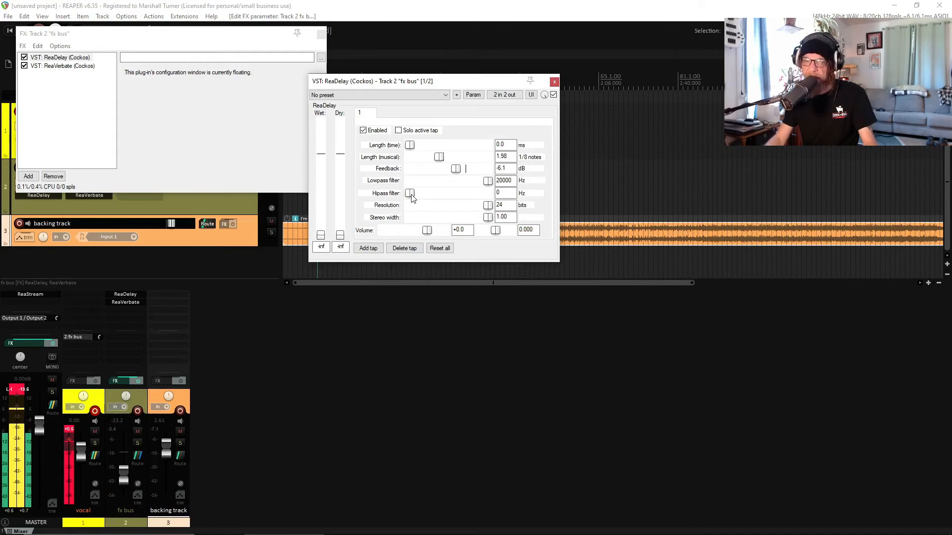
Step: Set ReaDelay's hipass filter to 204 Hz and lowpass filter to 1095 Hz, clearing the vocal and master clip indicators
{"action": "left_click_drag", "start_coordinate": [412, 197], "coordinate": [420, 201]}
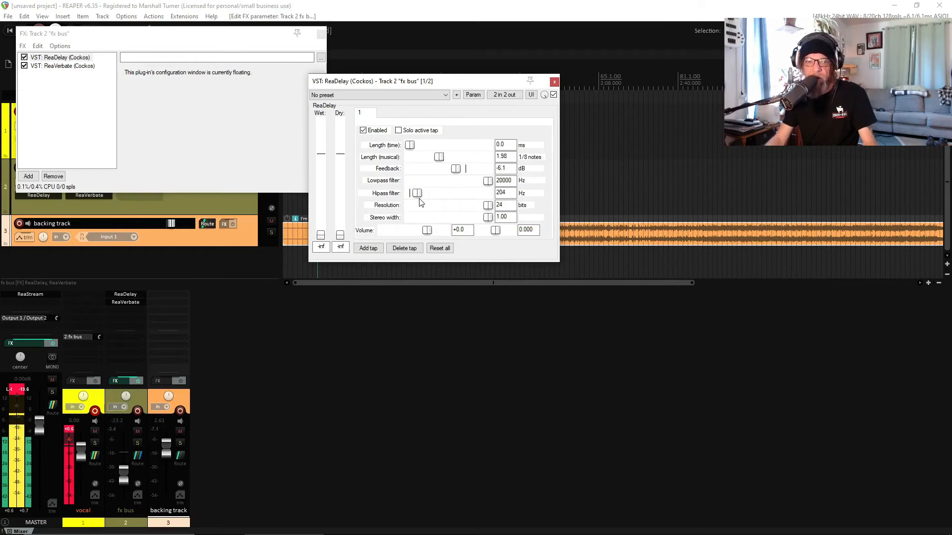
{"action": "left_click", "coordinate": [68, 431]}
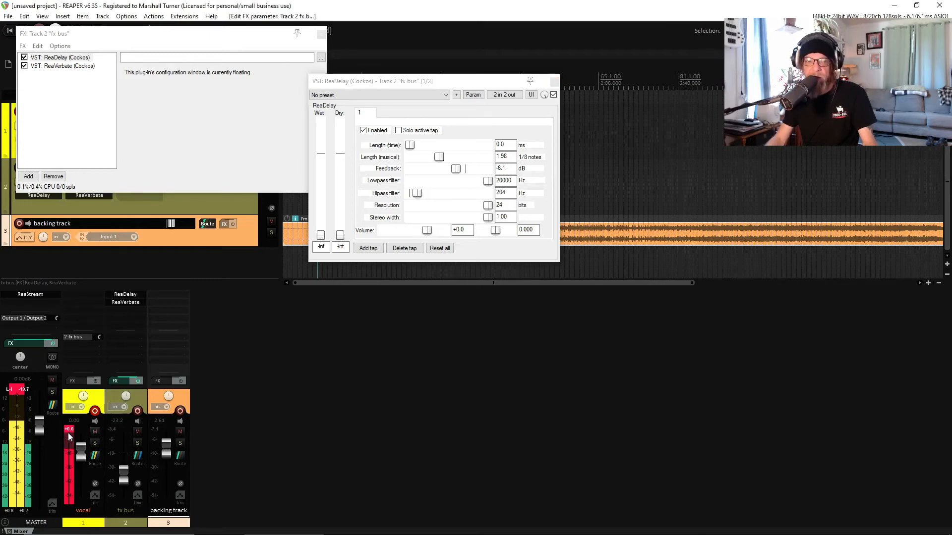
{"action": "left_click", "coordinate": [23, 390]}
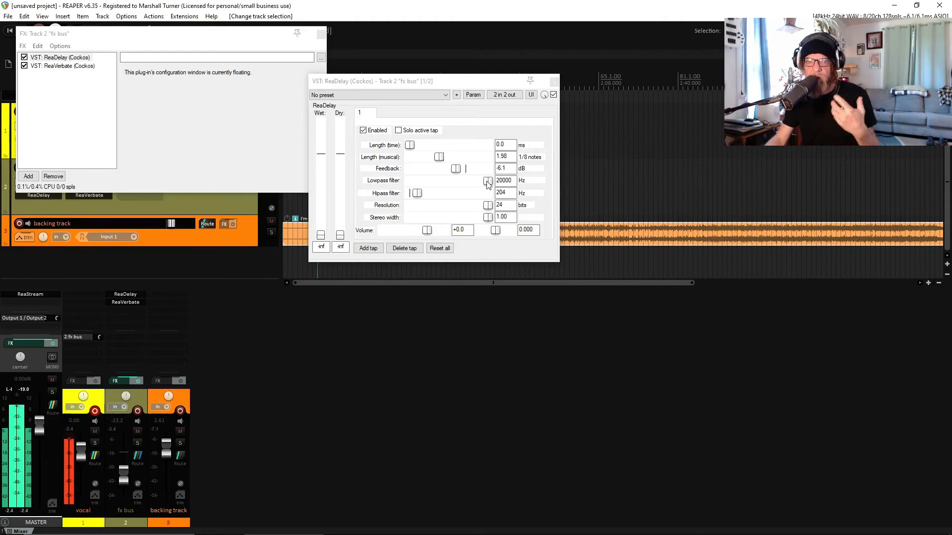
{"action": "left_click_drag", "start_coordinate": [487, 184], "coordinate": [429, 198]}
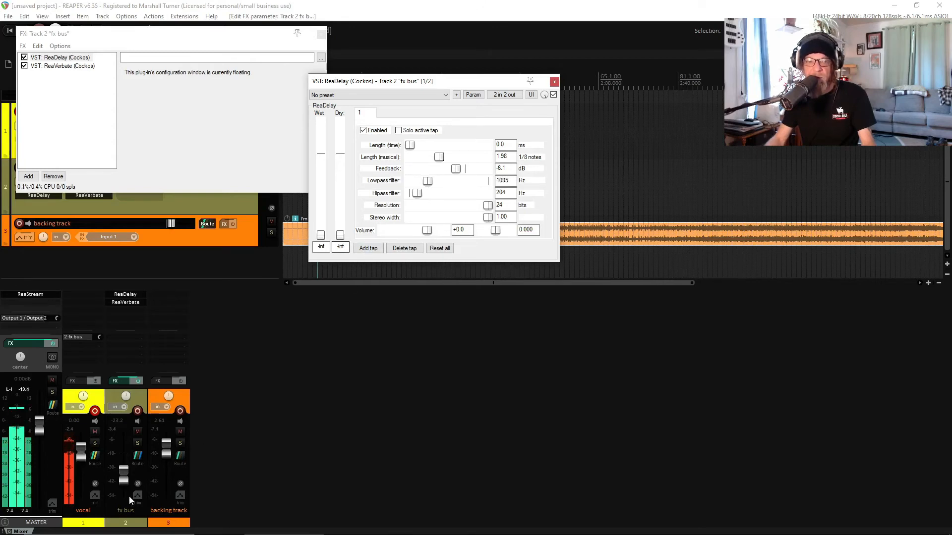
Step: Reset ReaDelay's wet level to +0.0 and set the fx bus volume to about -12.8 dB
{"action": "scroll", "coordinate": [121, 480], "scroll_direction": "down", "scroll_amount": 5}
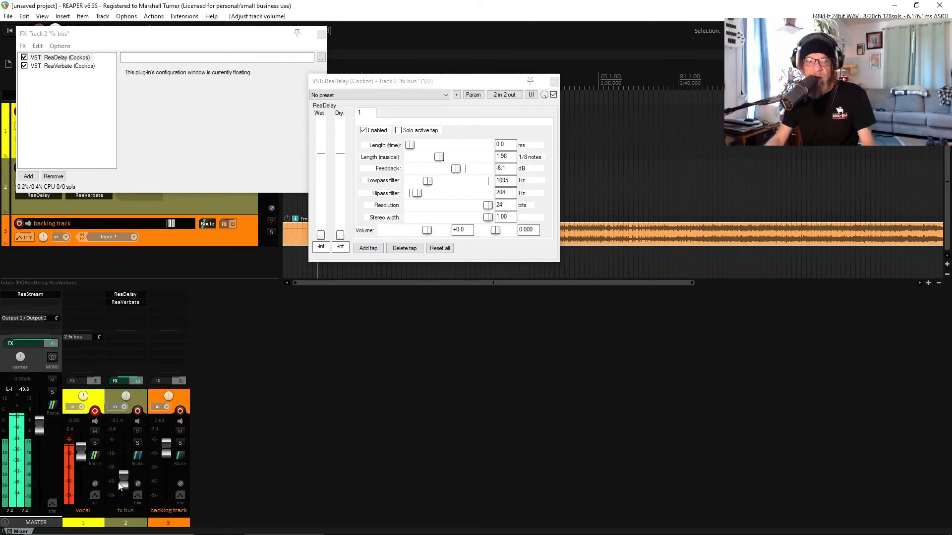
{"action": "double_click", "coordinate": [119, 482]}
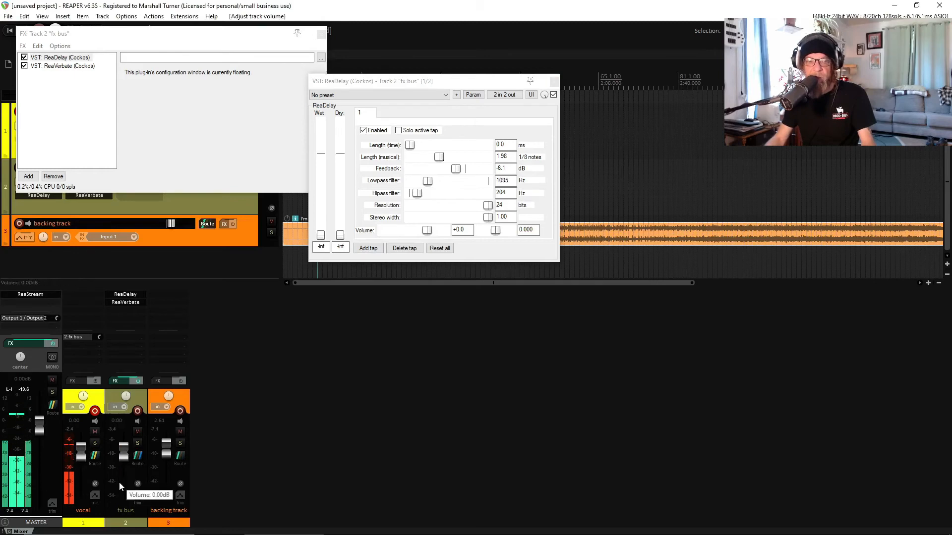
{"action": "double_click", "coordinate": [320, 236]}
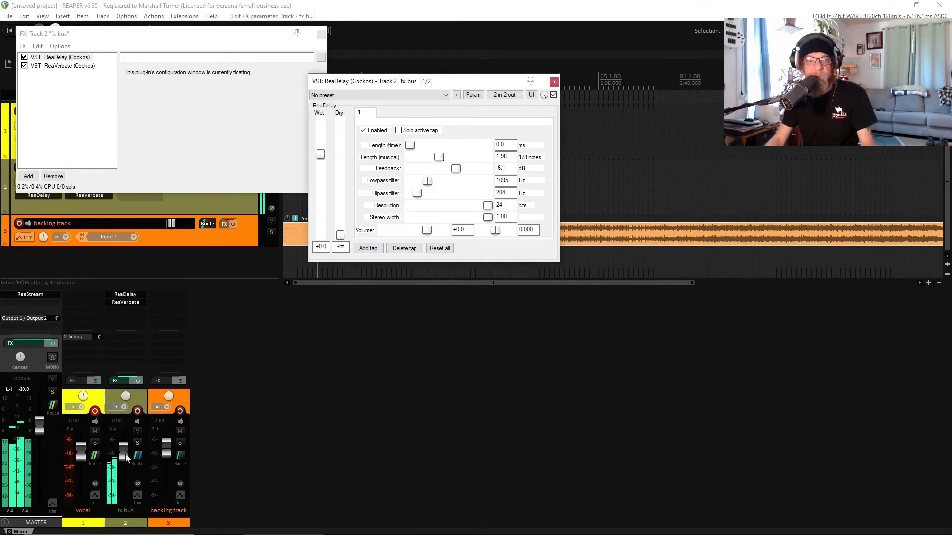
{"action": "left_click_drag", "start_coordinate": [126, 458], "coordinate": [124, 472]}
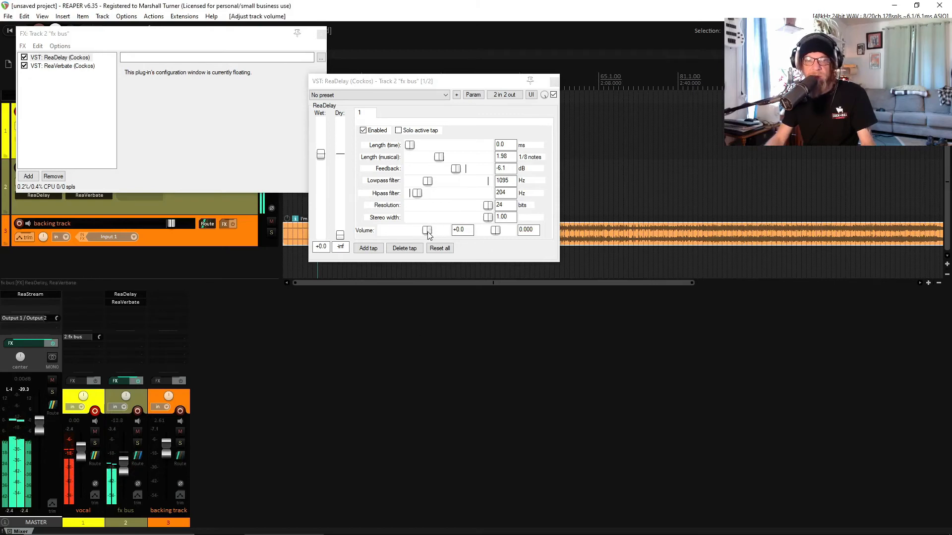
Step: Lower ReaDelay's tap volume to -9.2 dB and close the plug-in and FX chain windows
{"action": "left_click", "coordinate": [427, 232]}
{"action": "left_click_drag", "start_coordinate": [422, 237], "coordinate": [416, 238]}
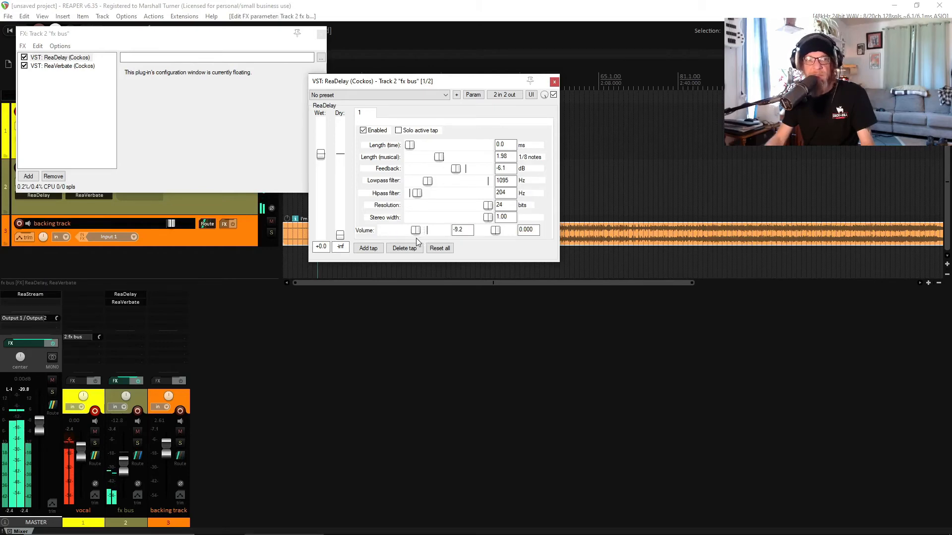
{"action": "left_click", "coordinate": [554, 81]}
{"action": "left_click", "coordinate": [370, 37]}
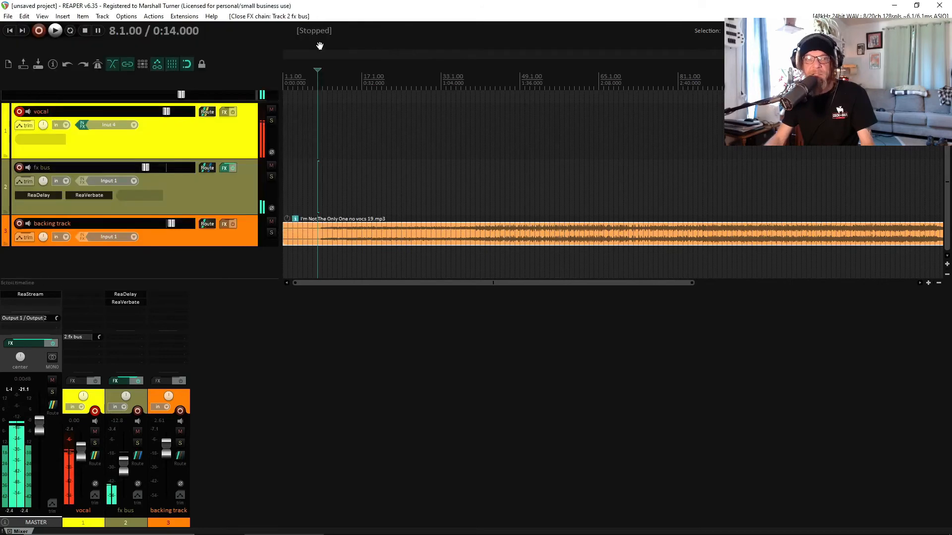
Step: Play the project from 14.1.00, lower the fx bus volume to about -17.2 dB, and raise it gradually to about -10.6 dB before stopping playback
{"action": "left_click", "coordinate": [348, 78]}
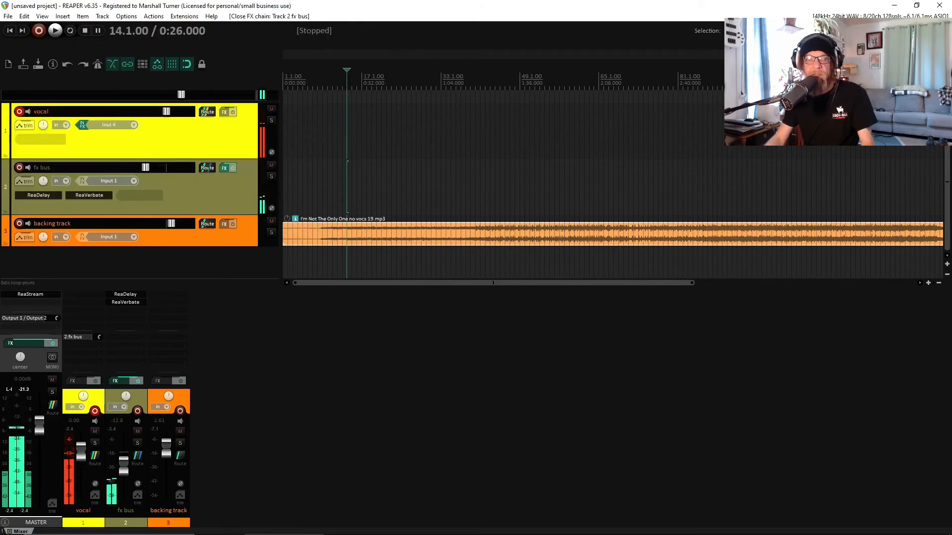
{"action": "key", "text": "space"}
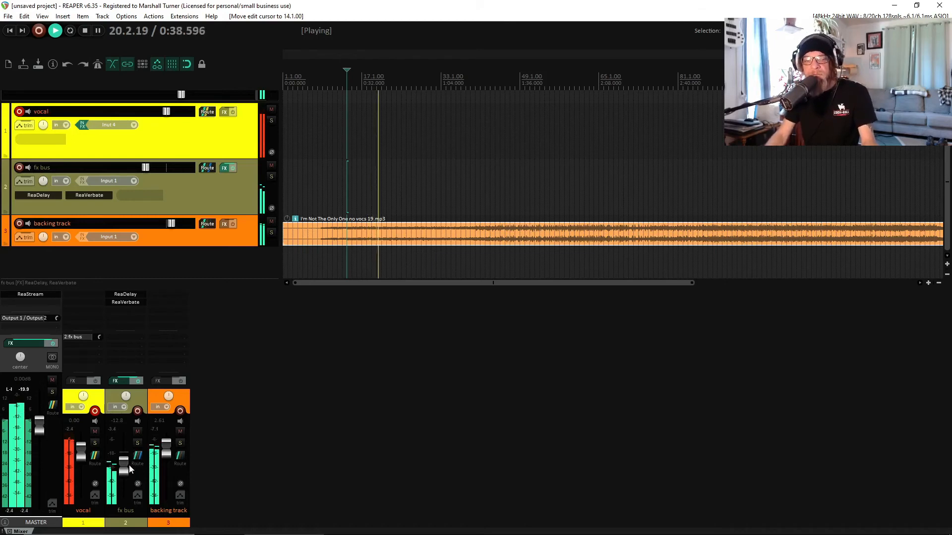
{"action": "mouse_move", "coordinate": [125, 469]}
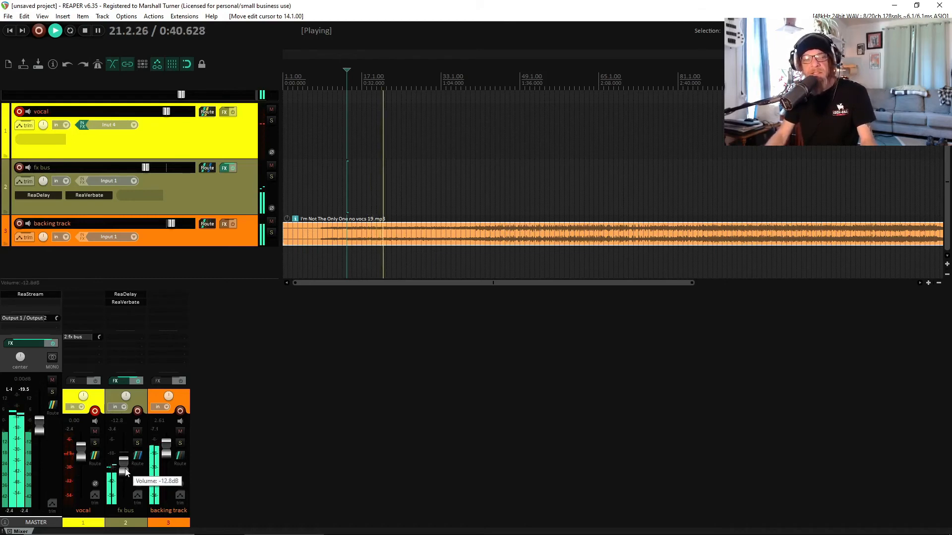
{"action": "left_click_drag", "start_coordinate": [125, 472], "coordinate": [126, 475]}
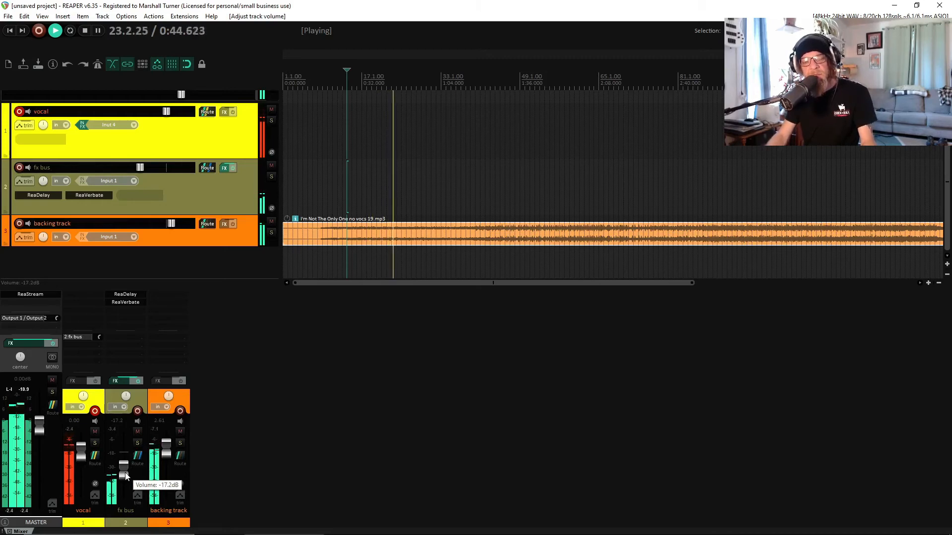
{"action": "left_click_drag", "start_coordinate": [126, 476], "coordinate": [126, 475]}
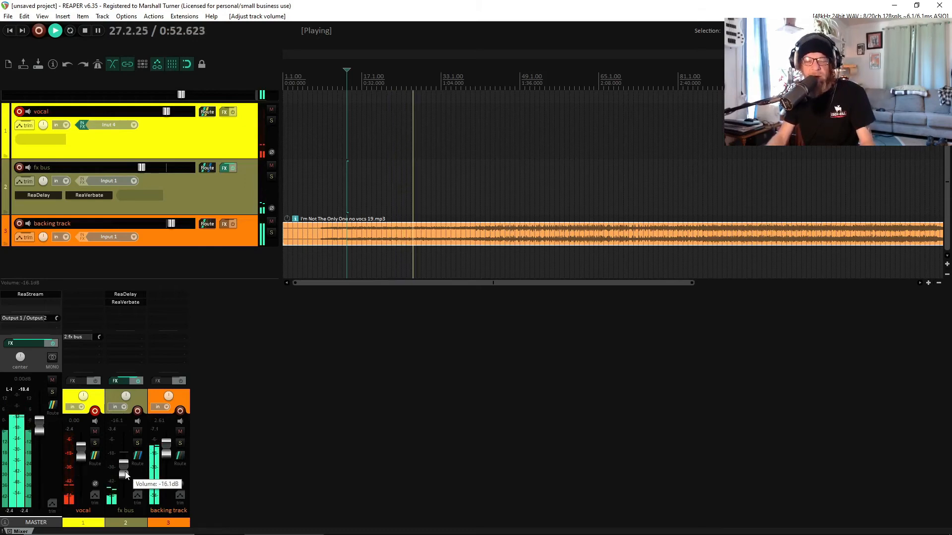
{"action": "left_click_drag", "start_coordinate": [126, 475], "coordinate": [125, 475]}
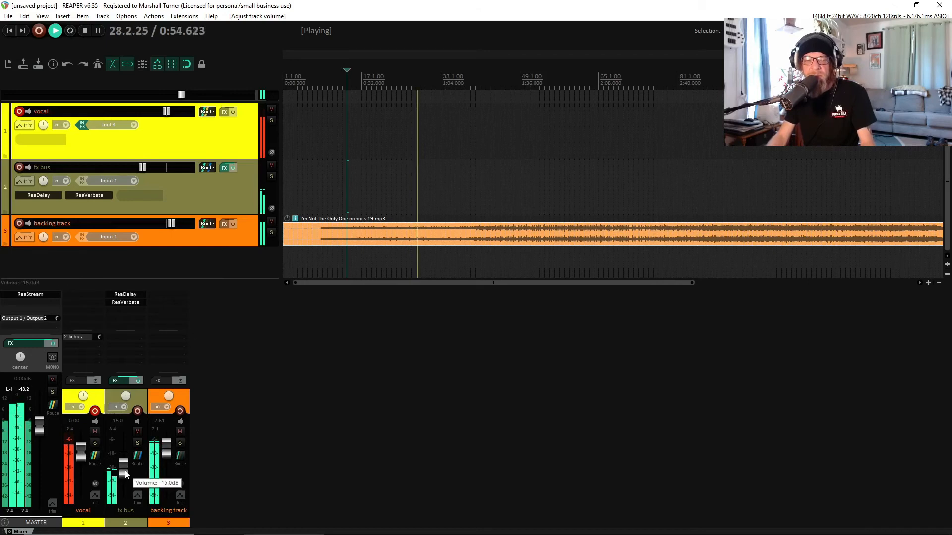
{"action": "left_click_drag", "start_coordinate": [126, 475], "coordinate": [126, 473]}
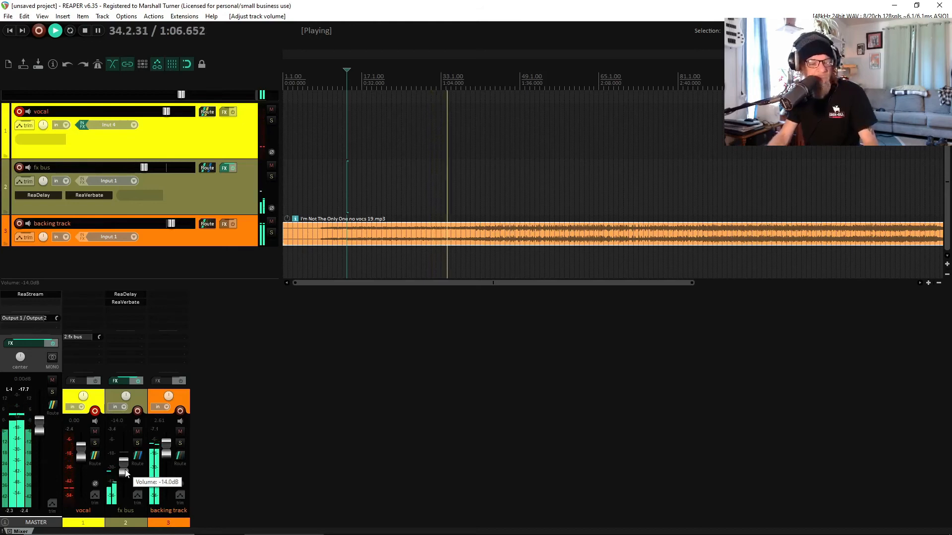
{"action": "left_click_drag", "start_coordinate": [126, 473], "coordinate": [126, 472]}
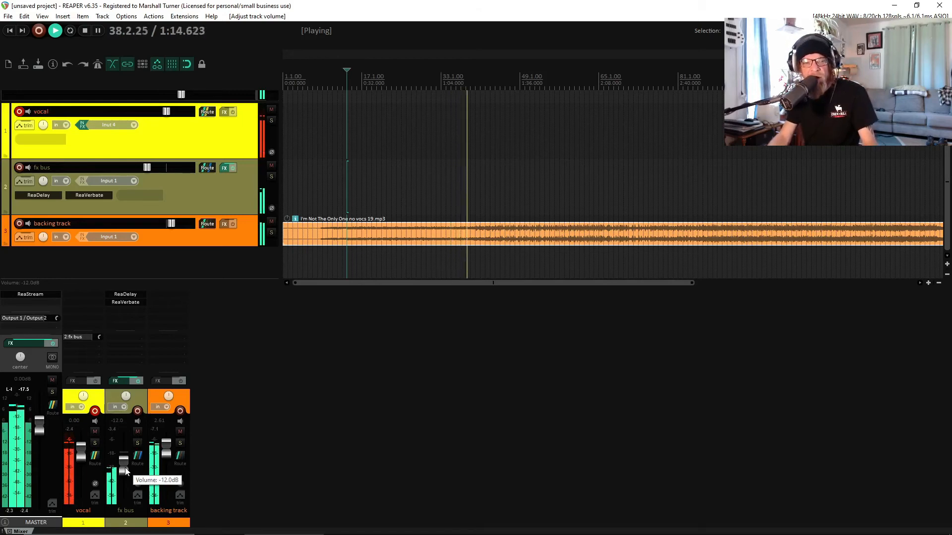
{"action": "left_click_drag", "start_coordinate": [125, 471], "coordinate": [125, 471]}
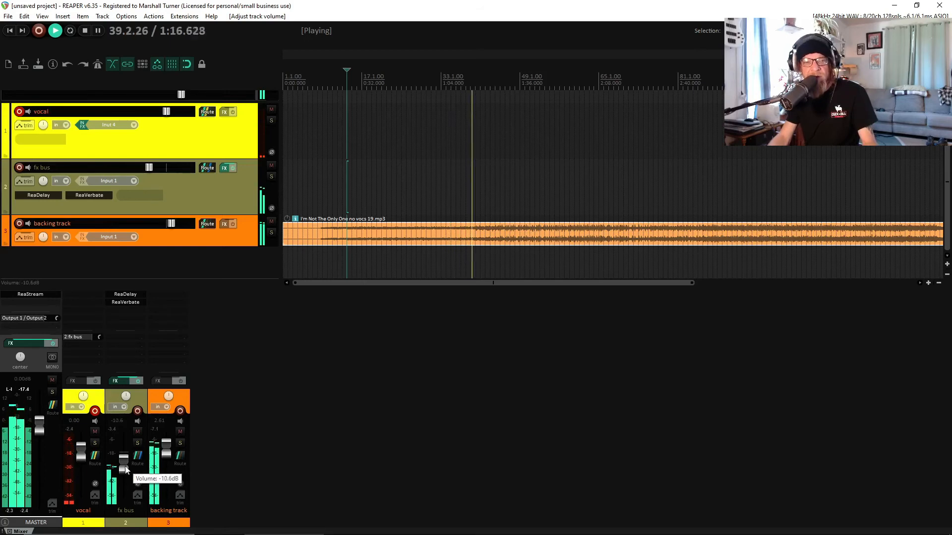
{"action": "scroll", "coordinate": [125, 471], "scroll_direction": "up", "scroll_amount": 2}
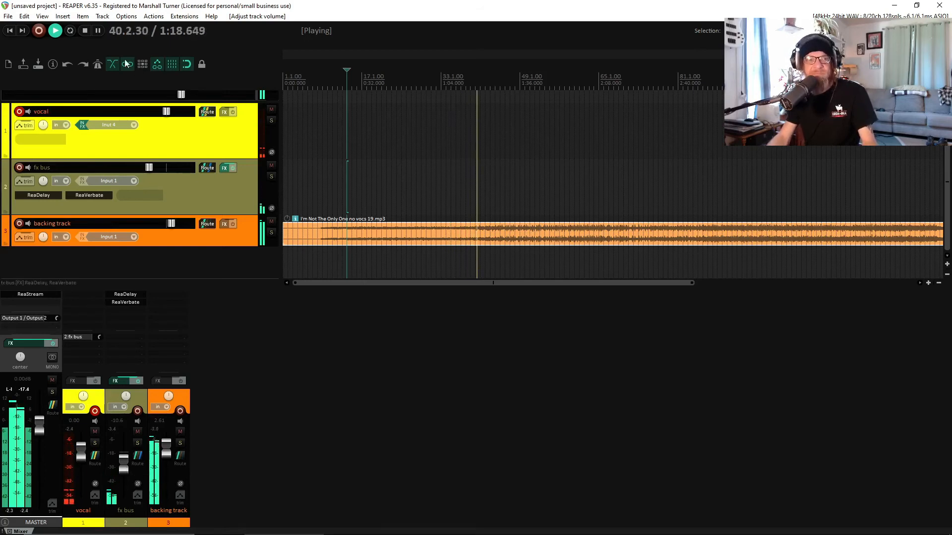
{"action": "left_click", "coordinate": [85, 30]}
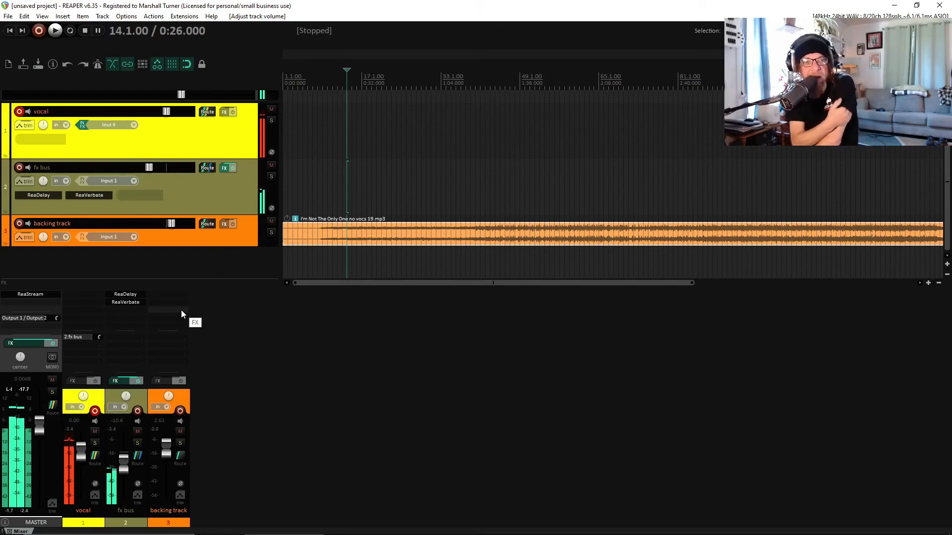
Step: Mute the fx bus track and lower its volume to about -15.6 dB
{"action": "left_click", "coordinate": [137, 432]}
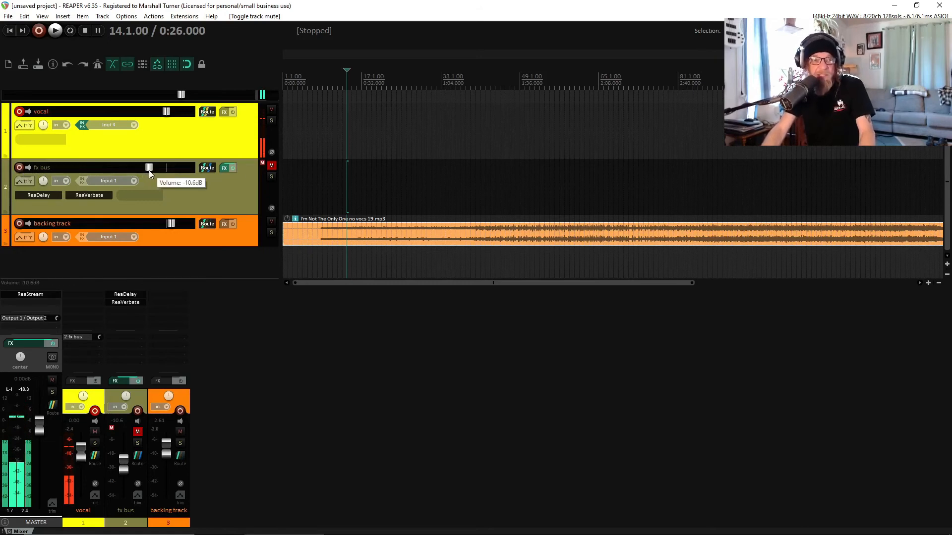
{"action": "mouse_move", "coordinate": [149, 170]}
{"action": "left_mouse_down"}
{"action": "mouse_move", "coordinate": [118, 173]}
{"action": "mouse_move", "coordinate": [161, 170]}
{"action": "mouse_move", "coordinate": [142, 171]}
{"action": "left_mouse_up"}
{"action": "double_click", "coordinate": [117, 168]}
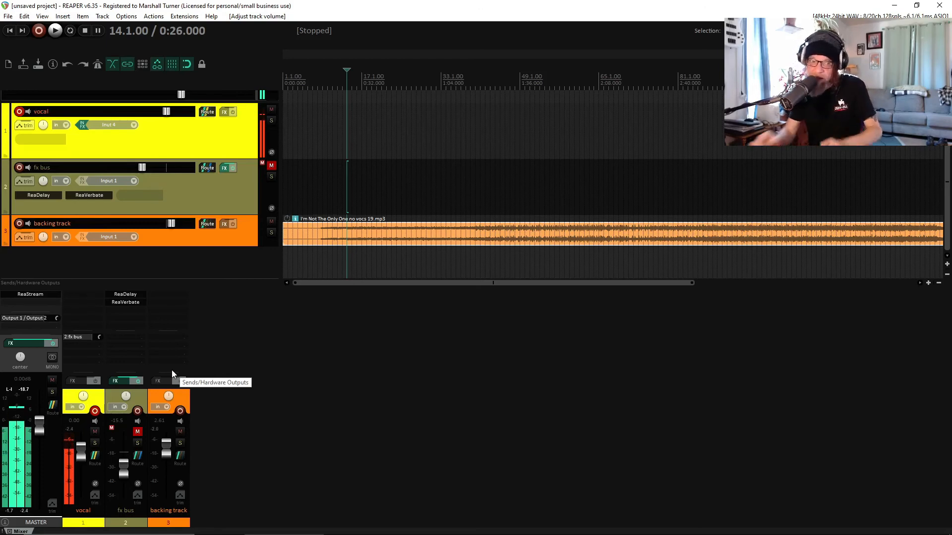
Step: Add the AIR Chorus VST to the fx bus, unmute the track, and move the plug-in window clear of the track controls
{"action": "double_click", "coordinate": [133, 311]}
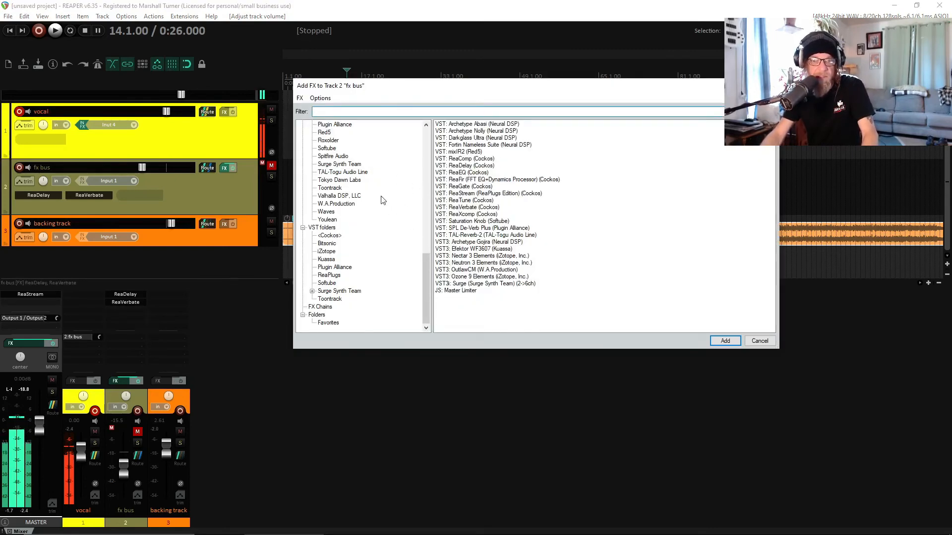
{"action": "scroll", "coordinate": [365, 213], "scroll_direction": "up", "scroll_amount": 15}
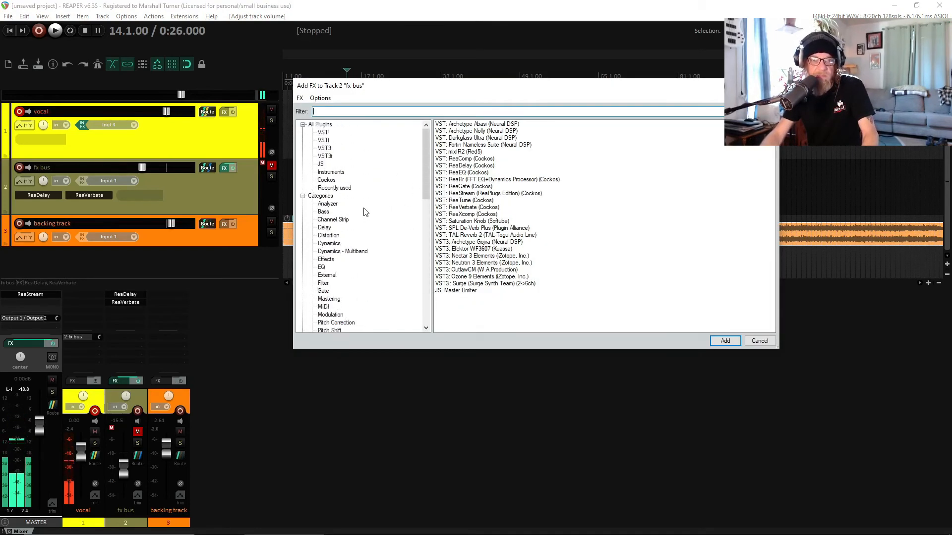
{"action": "left_click", "coordinate": [323, 132]}
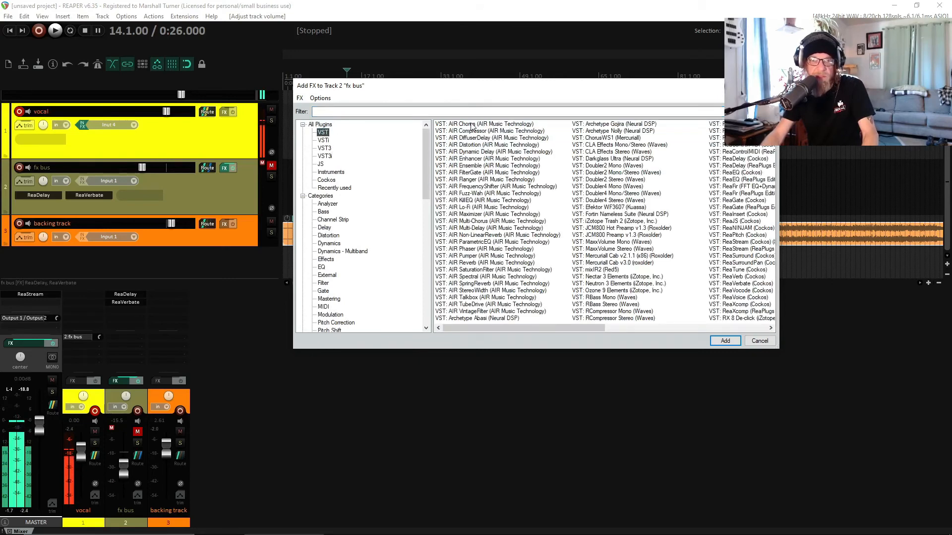
{"action": "left_click", "coordinate": [472, 124]}
{"action": "double_click", "coordinate": [472, 125]}
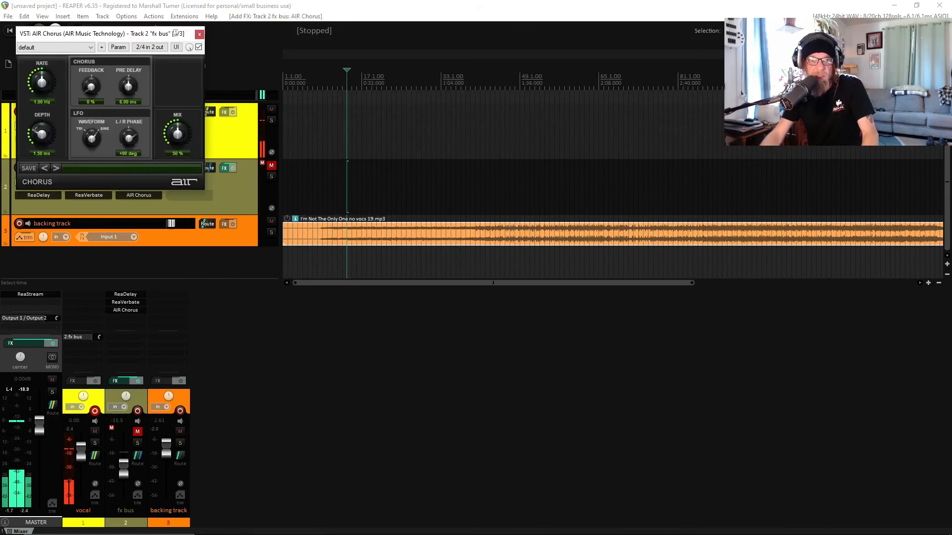
{"action": "left_click", "coordinate": [272, 166]}
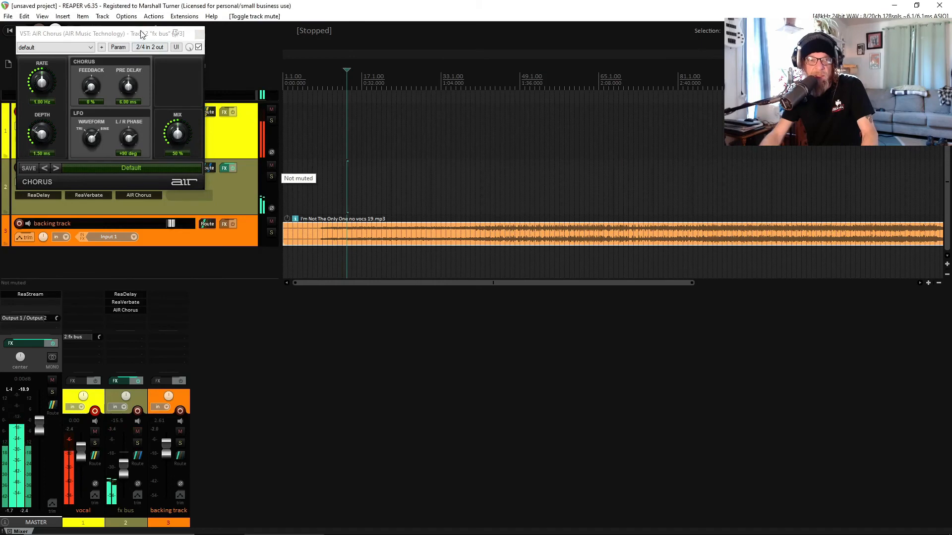
{"action": "left_click_drag", "start_coordinate": [143, 33], "coordinate": [577, 159]}
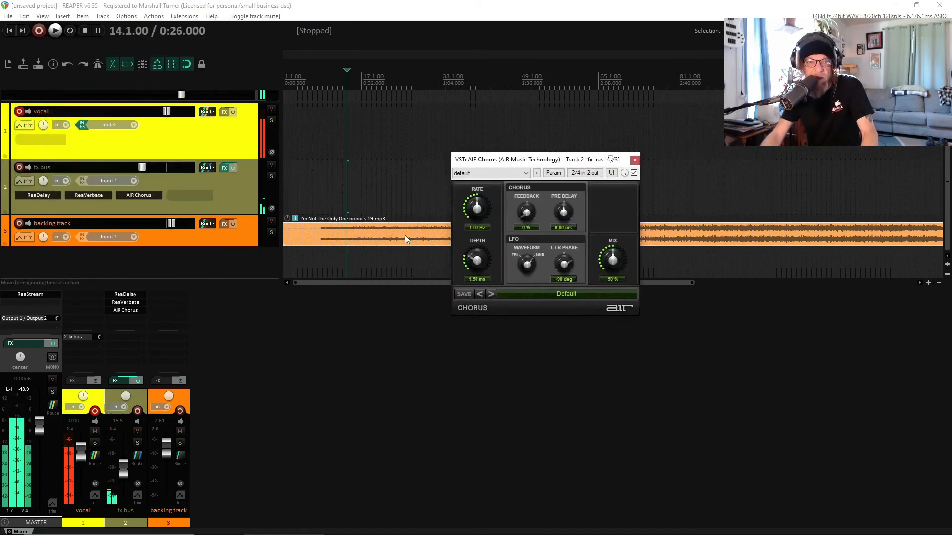
Step: Reorder the fx bus chain so AIR Chorus sits between ReaDelay and ReaVerbate, and set the chorus mix to 100%
{"action": "left_click", "coordinate": [225, 168]}
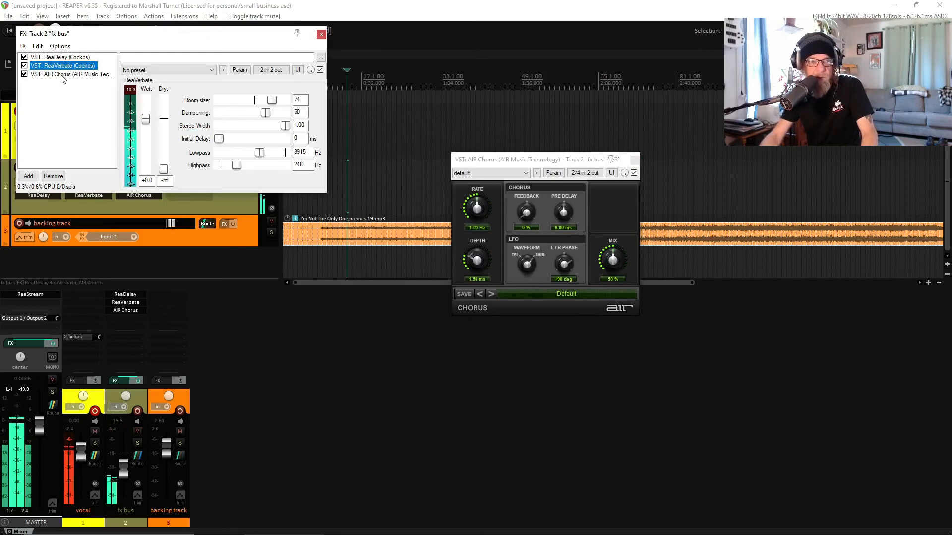
{"action": "mouse_move", "coordinate": [63, 74]}
{"action": "left_mouse_down"}
{"action": "mouse_move", "coordinate": [58, 58]}
{"action": "mouse_move", "coordinate": [59, 73]}
{"action": "left_mouse_up"}
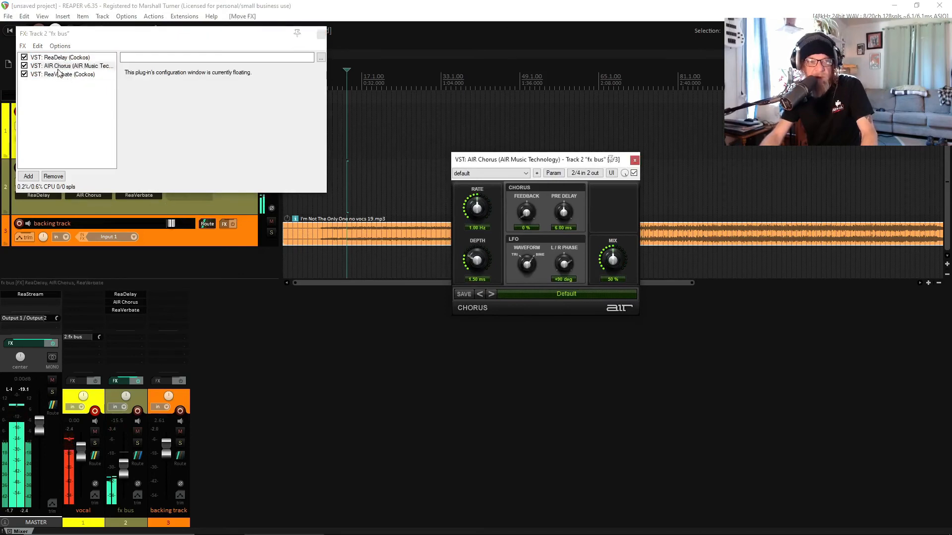
{"action": "left_click_drag", "start_coordinate": [610, 264], "coordinate": [607, 179]}
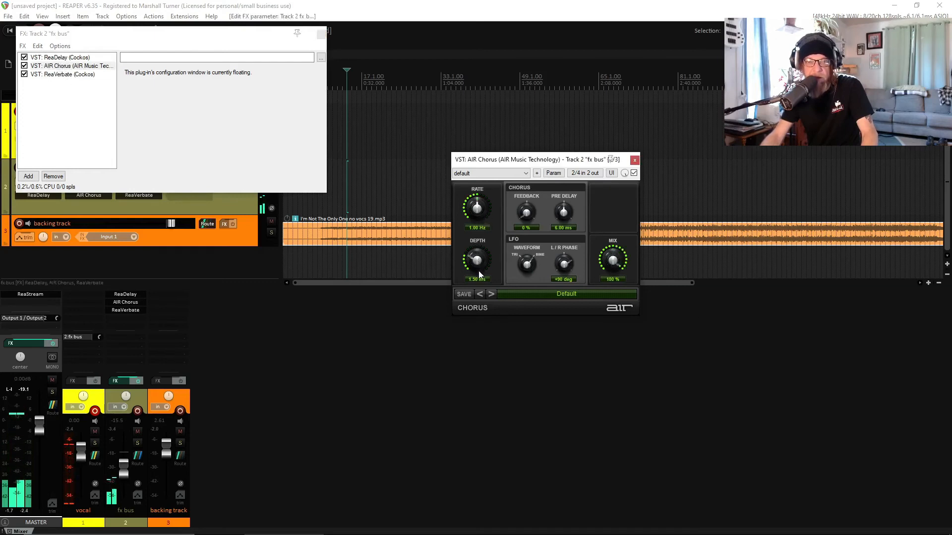
Step: Raise the fx bus volume to about 0.68 dB and toggle AIR Chorus's bypass to hear the difference
{"action": "left_click", "coordinate": [127, 466]}
{"action": "left_click_drag", "start_coordinate": [127, 465], "coordinate": [130, 452]}
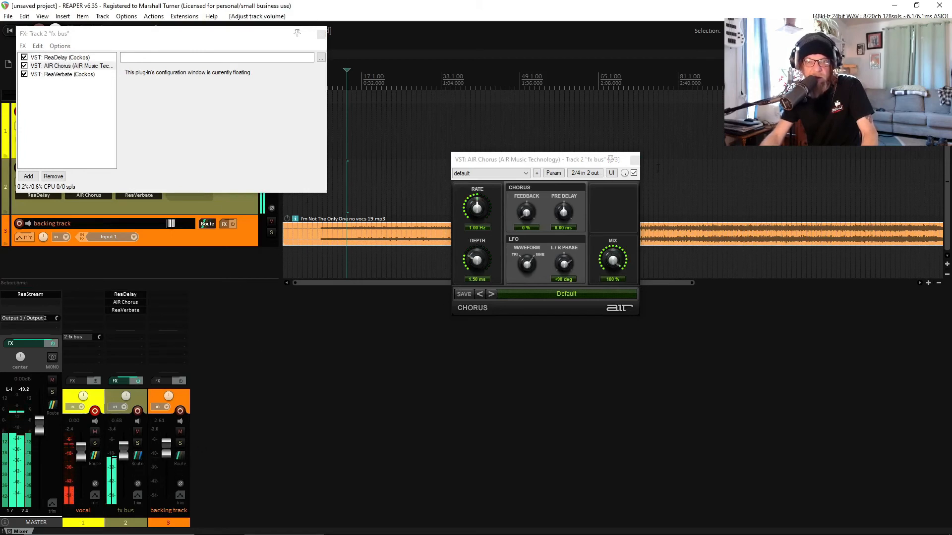
{"action": "left_click", "coordinate": [634, 173]}
{"action": "left_click", "coordinate": [634, 173]}
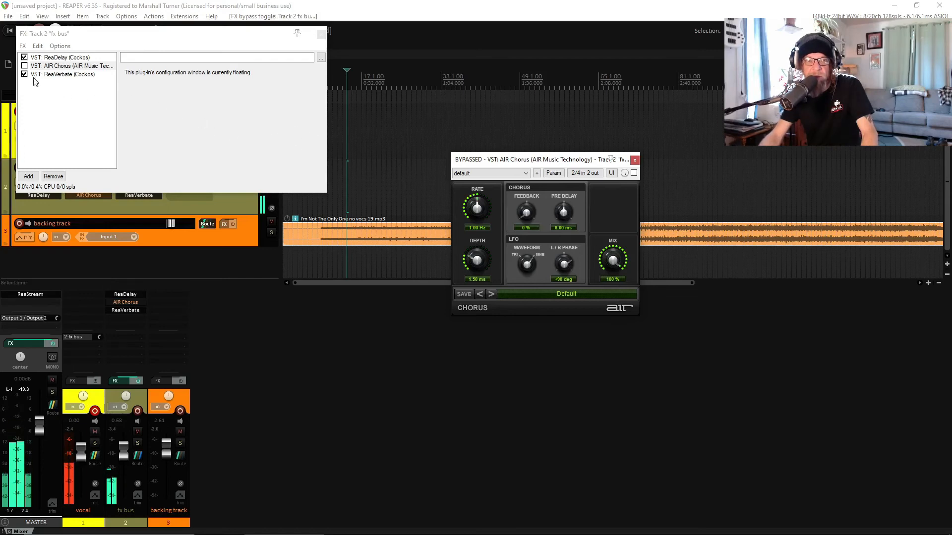
Step: Compare the fx bus effects by switching AIR Chorus, ReaVerbate and ReaDelay off and on individually, ending with all three enabled
{"action": "left_click", "coordinate": [24, 66]}
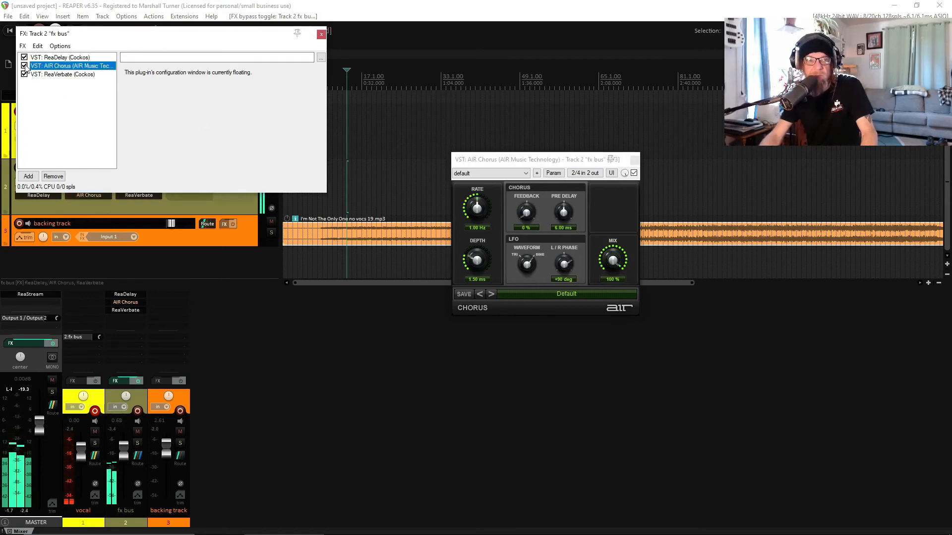
{"action": "left_click", "coordinate": [25, 74]}
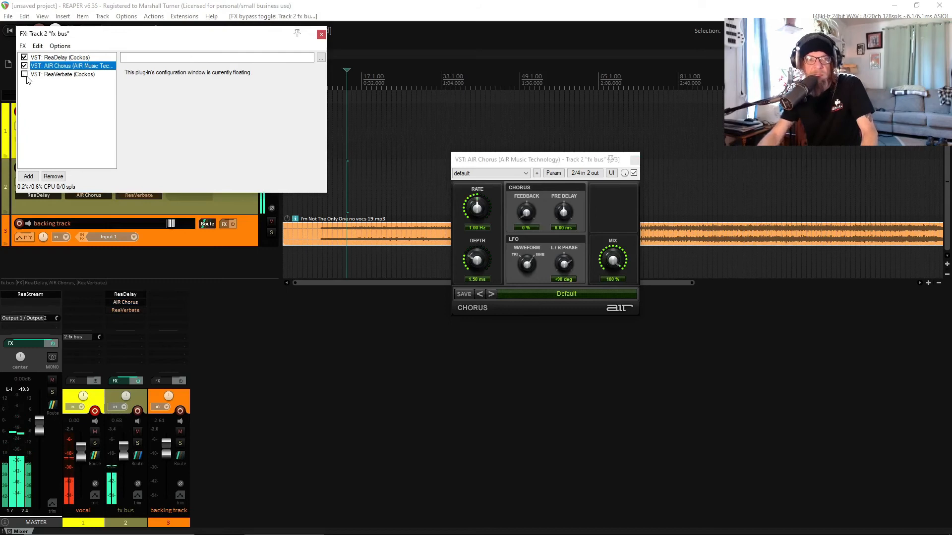
{"action": "left_click", "coordinate": [24, 58]}
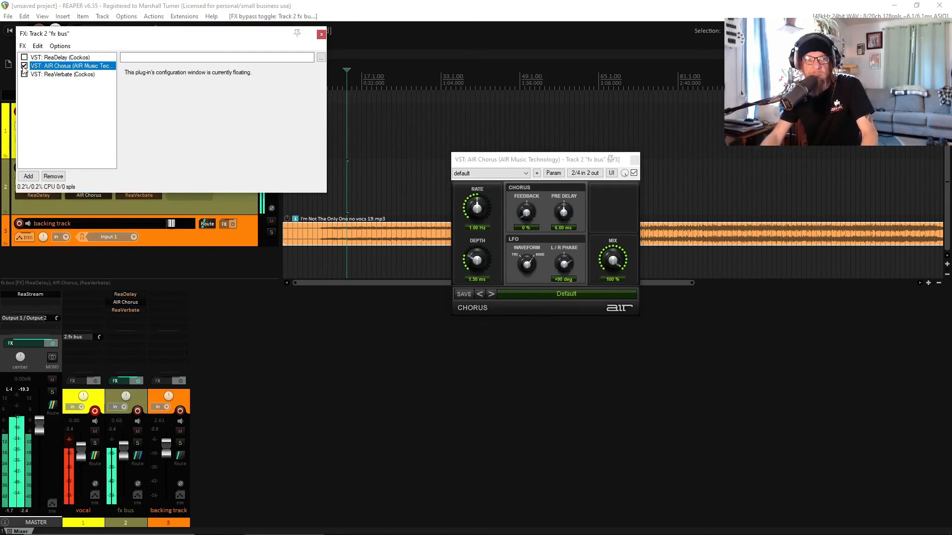
{"action": "left_click", "coordinate": [24, 66]}
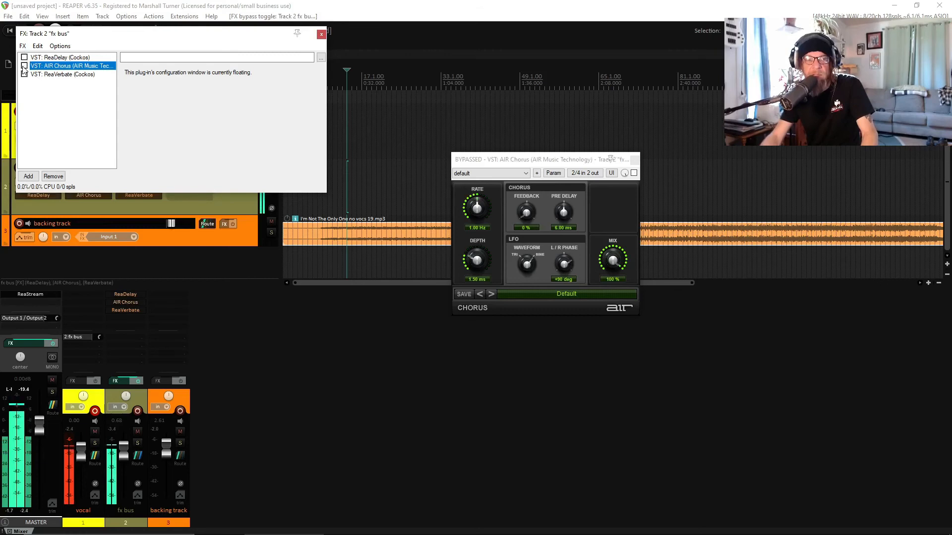
{"action": "left_click", "coordinate": [24, 67]}
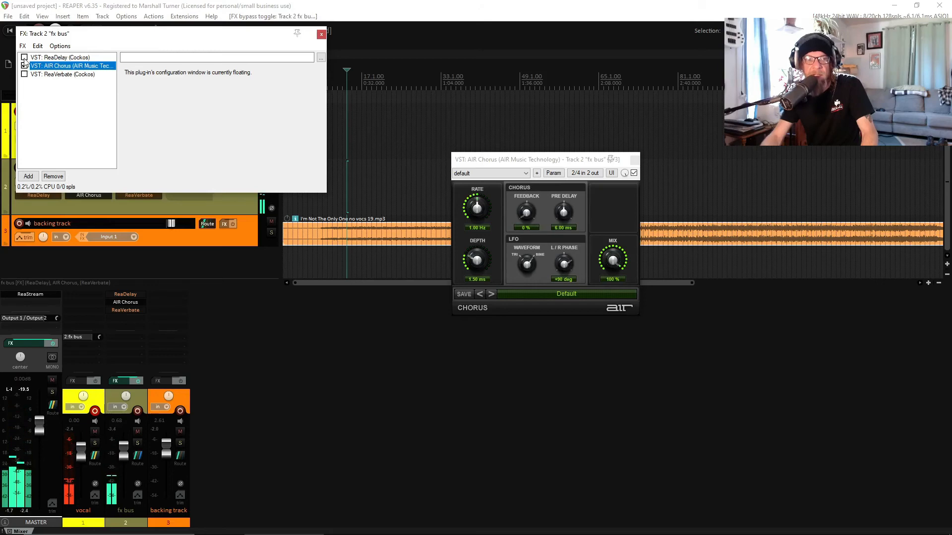
{"action": "left_click", "coordinate": [24, 58]}
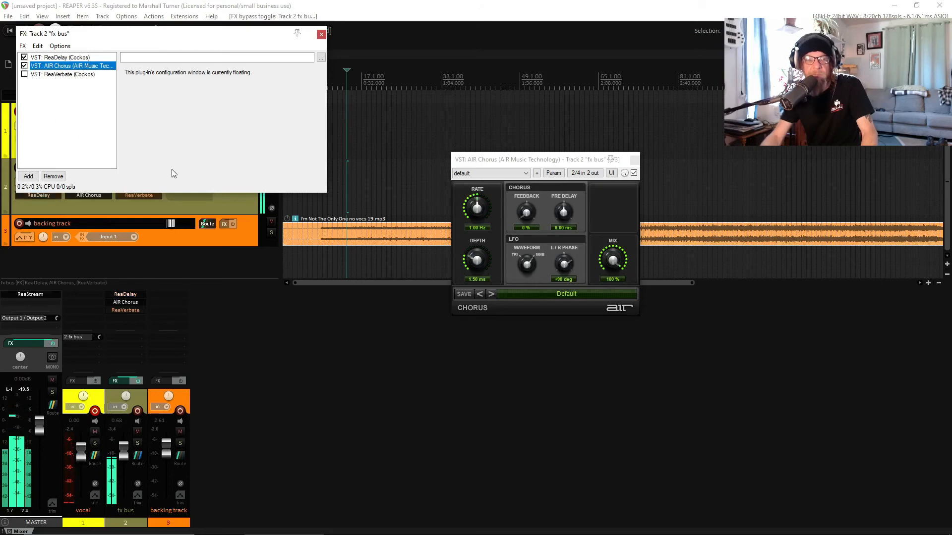
{"action": "left_click", "coordinate": [24, 75]}
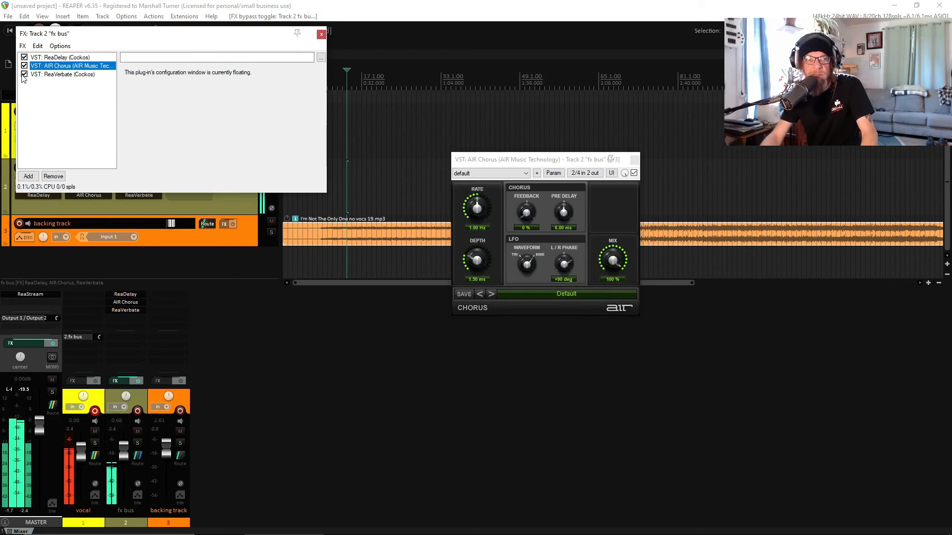
Step: Lower ReaDelay's tap volume to -16.1 dB and remove AIR Chorus from the fx bus chain
{"action": "left_click", "coordinate": [52, 58]}
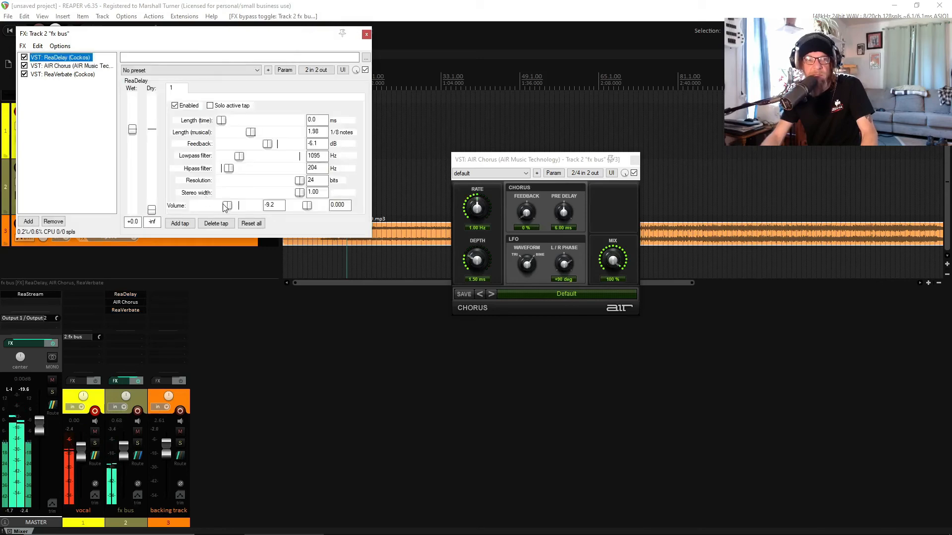
{"action": "left_click_drag", "start_coordinate": [226, 208], "coordinate": [225, 208]}
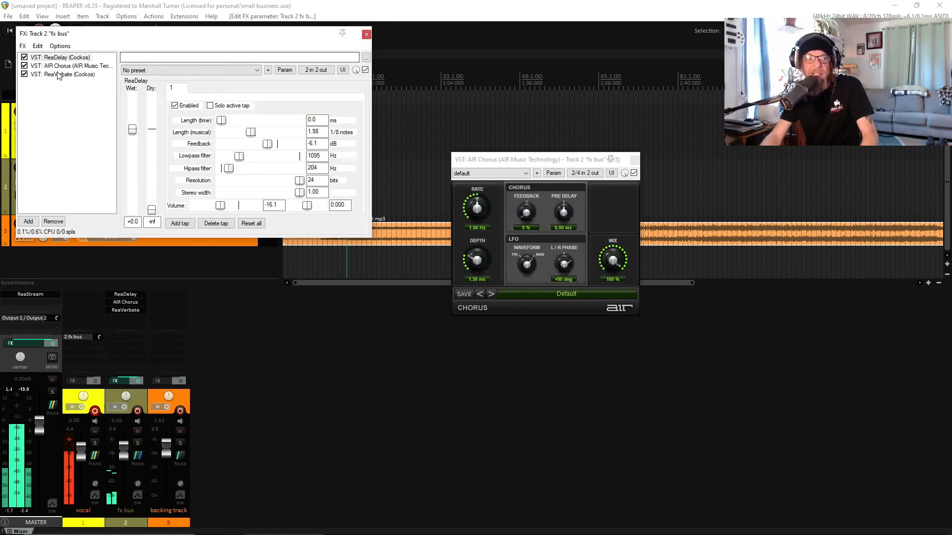
{"action": "left_click", "coordinate": [69, 66]}
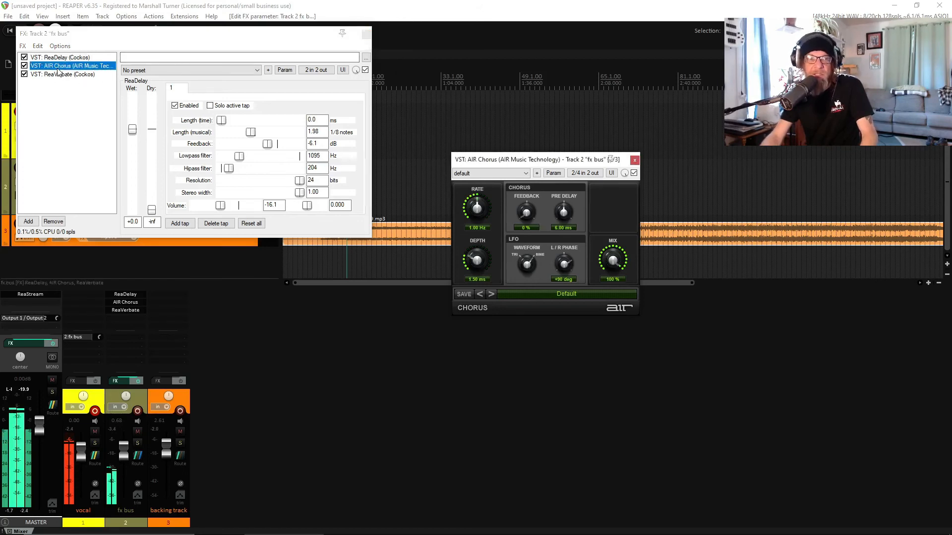
{"action": "left_click", "coordinate": [58, 226]}
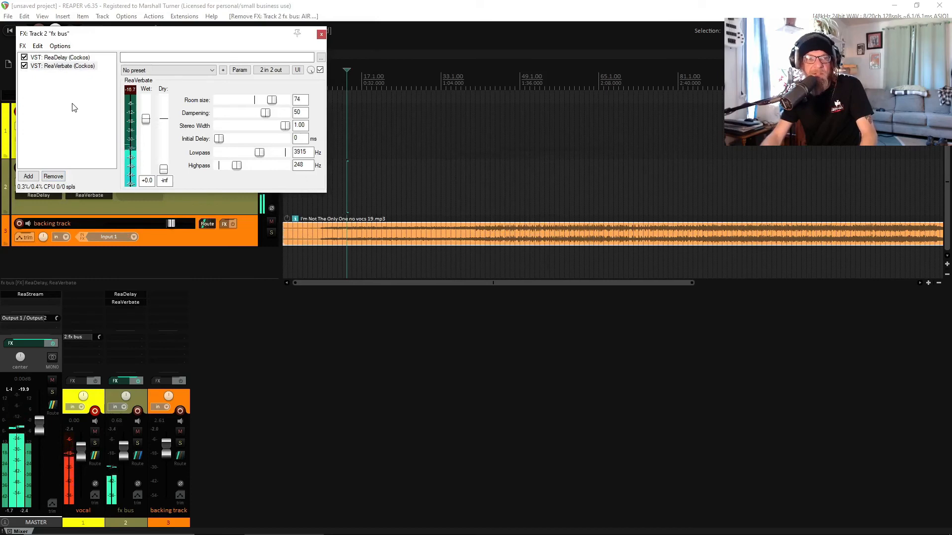
Step: Play the backing track with the vocal and lower the fx bus volume to about -2.65 dB
{"action": "left_click", "coordinate": [321, 33]}
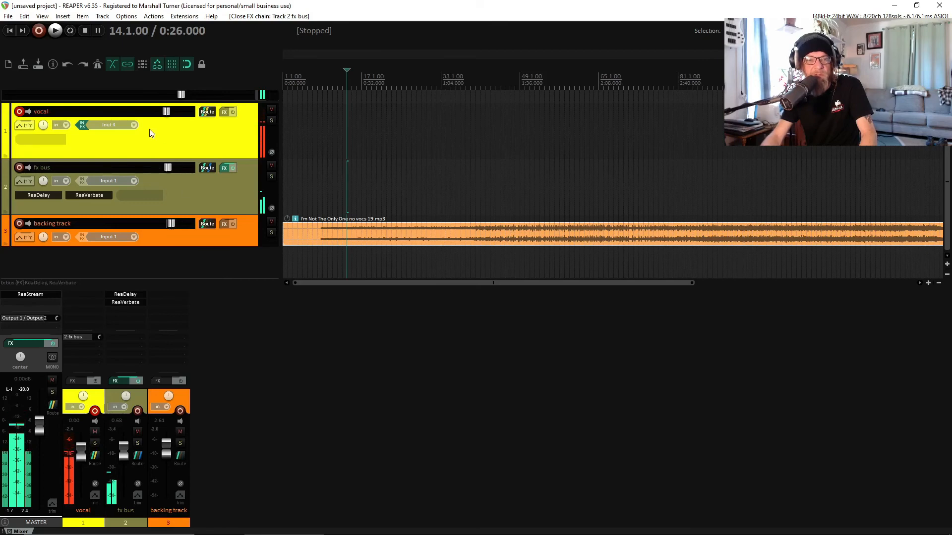
{"action": "key", "text": "space"}
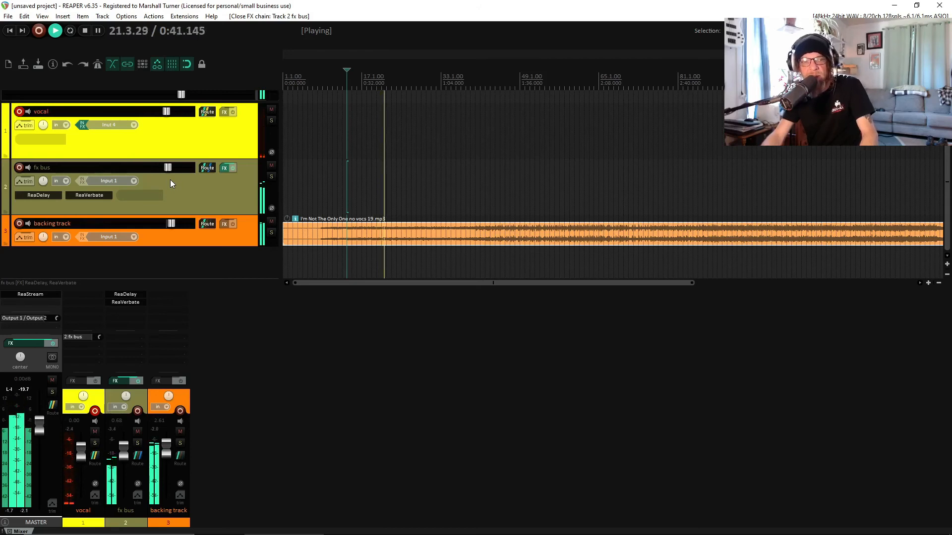
{"action": "mouse_move", "coordinate": [170, 170]}
{"action": "left_click_drag", "start_coordinate": [170, 170], "coordinate": [164, 171]}
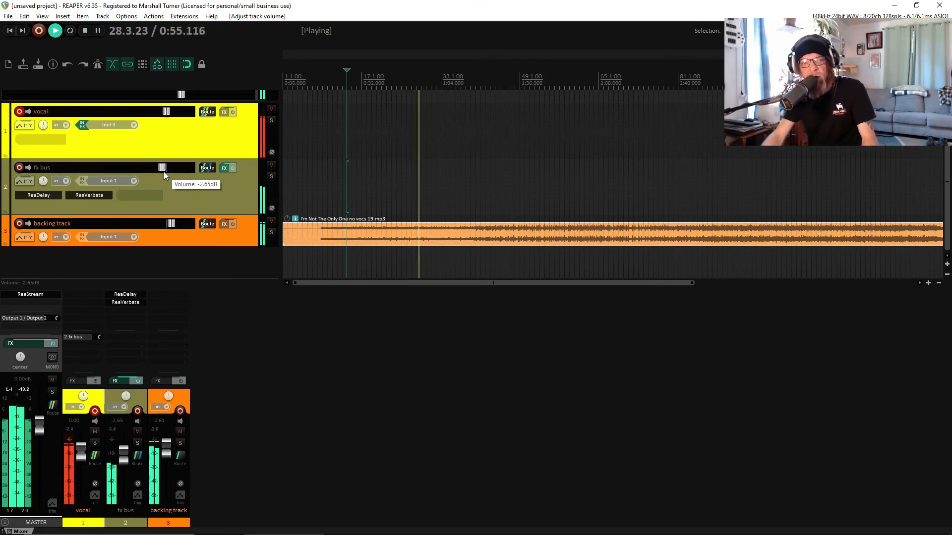
{"action": "key", "text": "space"}
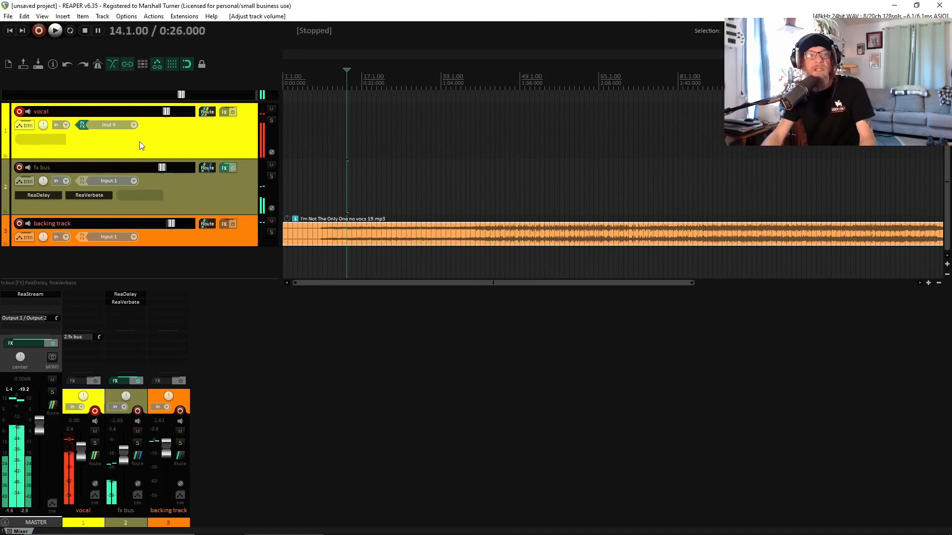
Step: Bypass ReaEQ and ReaComp in the vocal track's input FX chain and audition the vocal against the backing track
{"action": "left_click", "coordinate": [87, 128]}
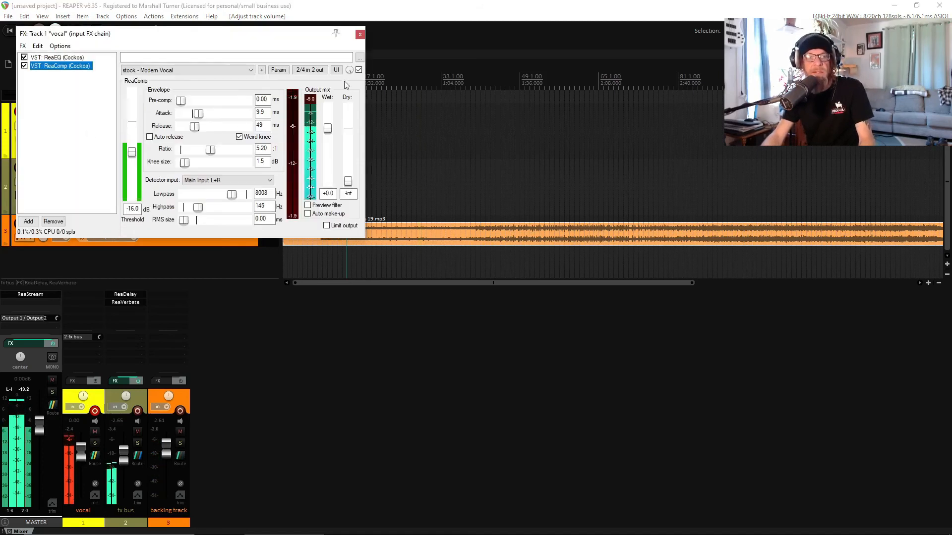
{"action": "left_click", "coordinate": [24, 65]}
{"action": "left_click", "coordinate": [24, 57]}
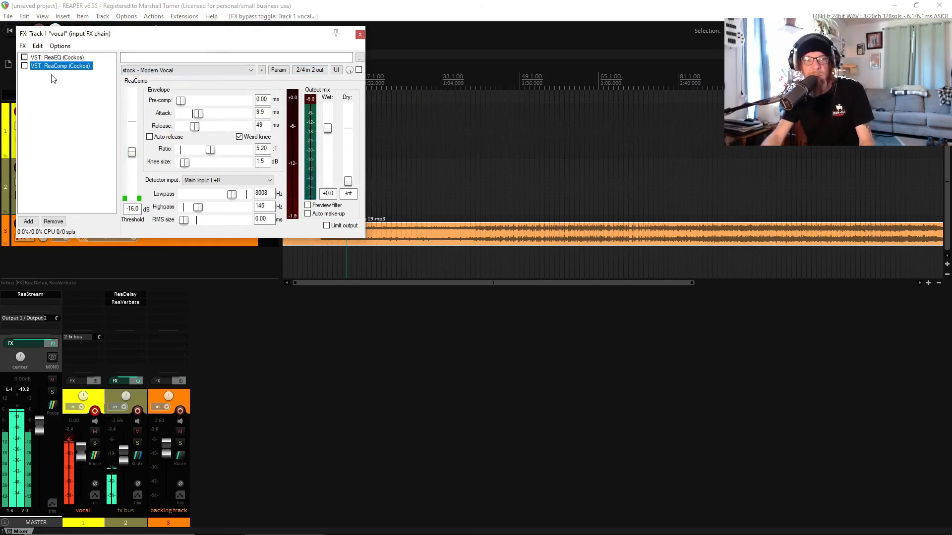
{"action": "left_click", "coordinate": [359, 34]}
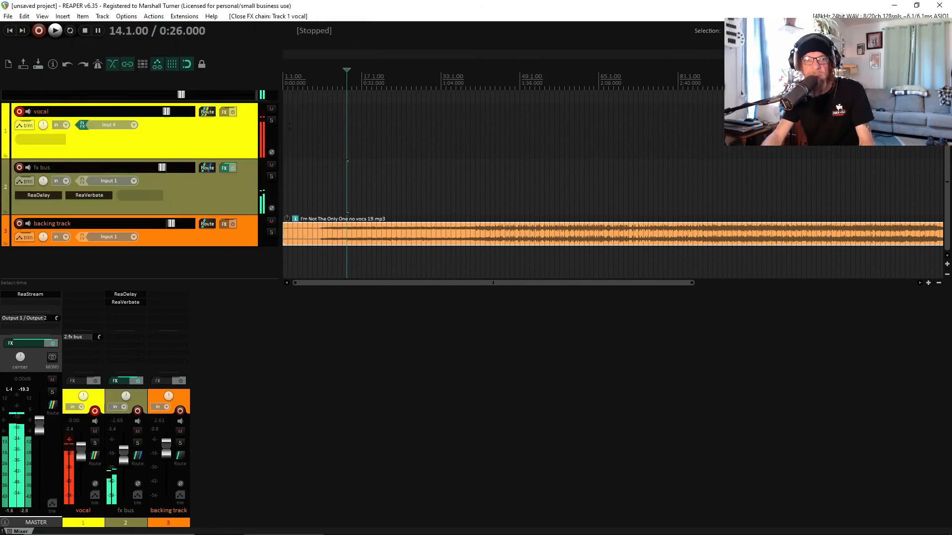
{"action": "left_click", "coordinate": [53, 33]}
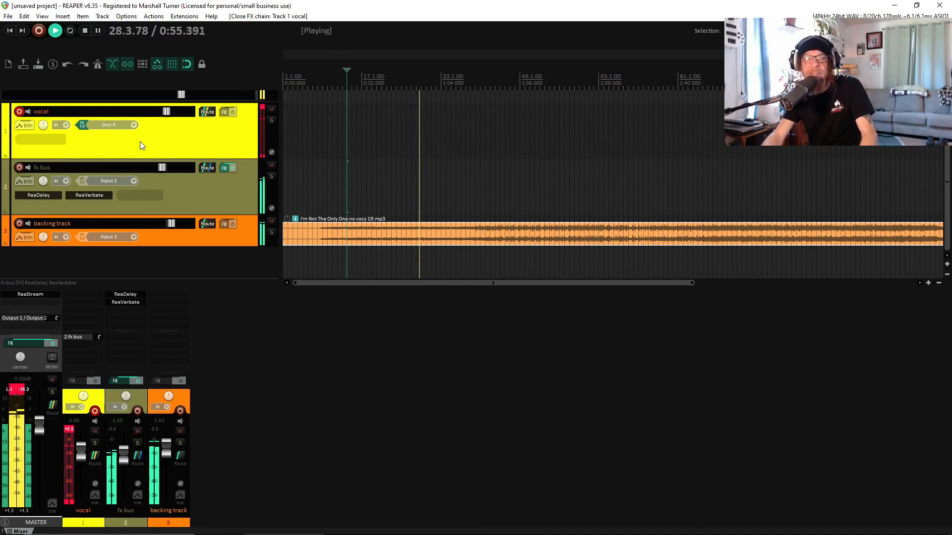
{"action": "key", "text": "space"}
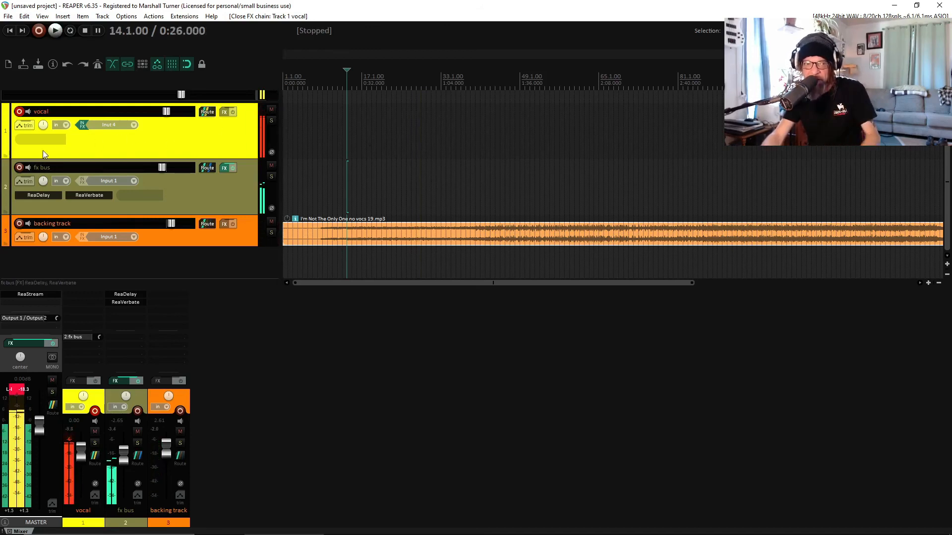
Step: Re-enable ReaEQ and ReaComp in the vocal track's input FX chain and close the chain
{"action": "left_click", "coordinate": [82, 125]}
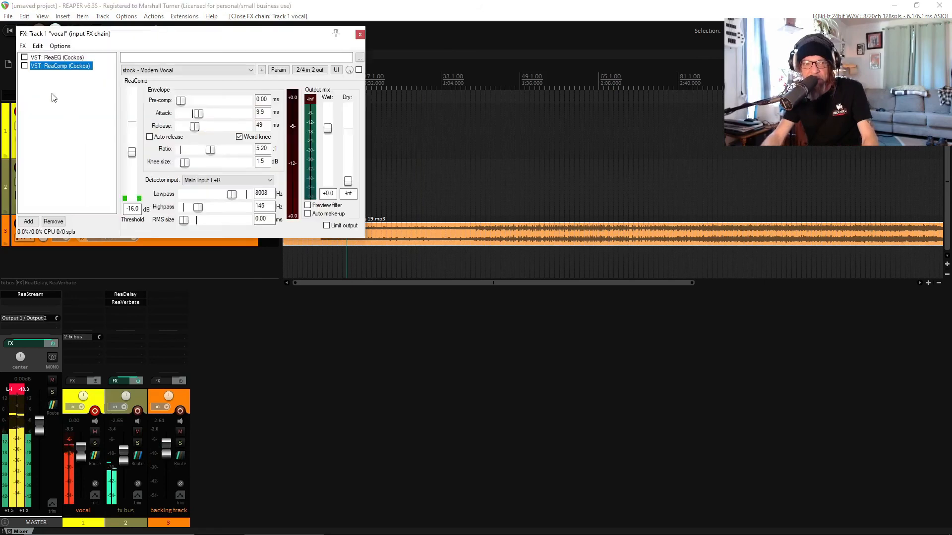
{"action": "left_click", "coordinate": [24, 57]}
{"action": "left_click", "coordinate": [24, 66]}
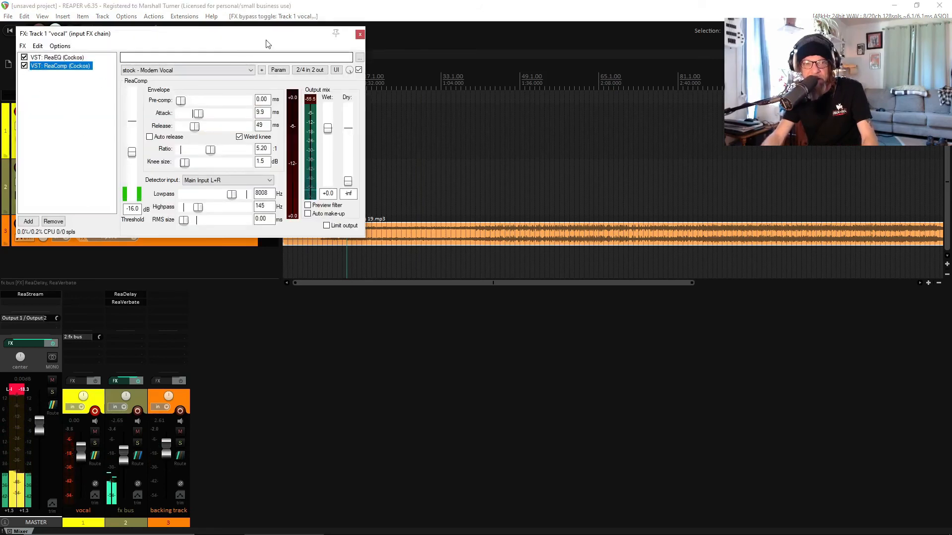
{"action": "left_click", "coordinate": [360, 34]}
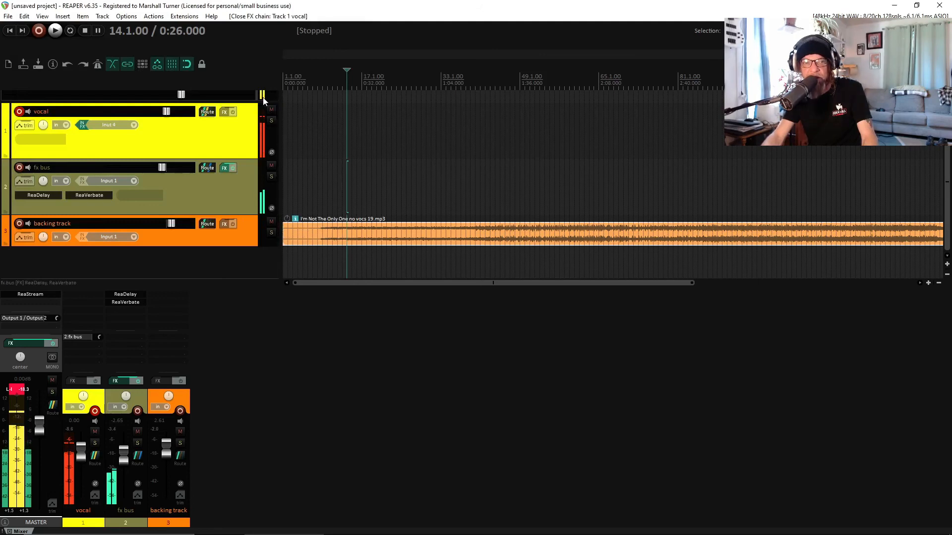
Step: Audition the processed vocal with the backing track, resetting the master meter's clip indicator during playback
{"action": "key", "text": "space"}
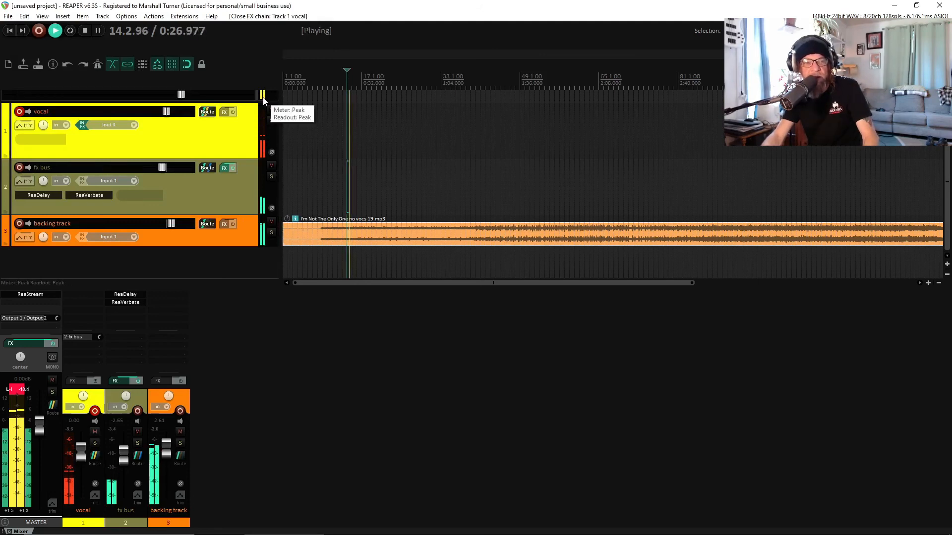
{"action": "left_click", "coordinate": [19, 393]}
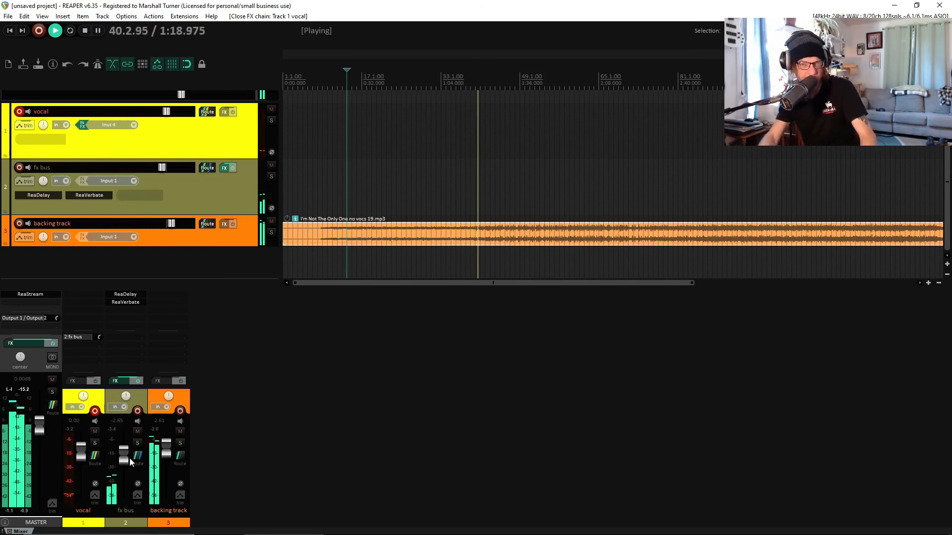
{"action": "key", "text": "space"}
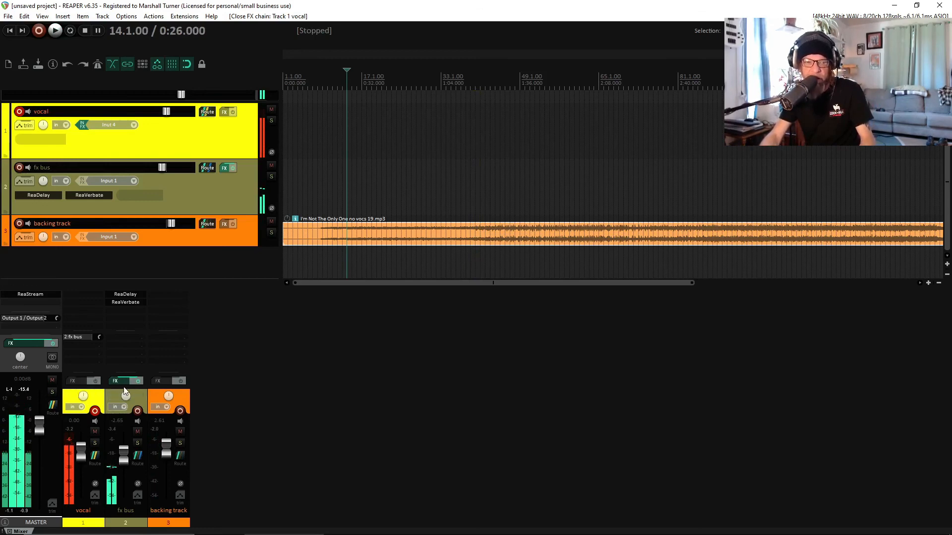
Step: Mute and unmute the backing track, and mute the fx bus to hear the vocal without delay and reverb
{"action": "left_click", "coordinate": [181, 433]}
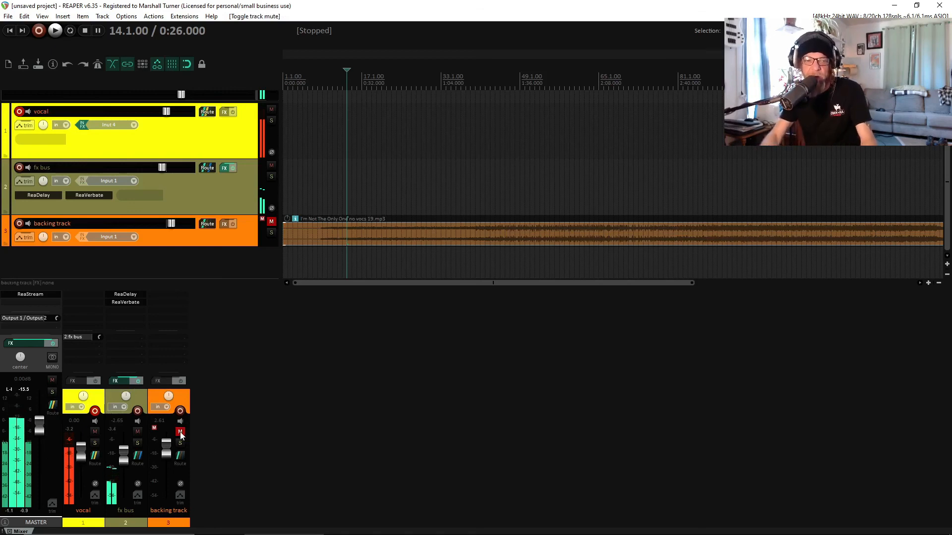
{"action": "left_click", "coordinate": [181, 432]}
{"action": "left_click", "coordinate": [138, 432]}
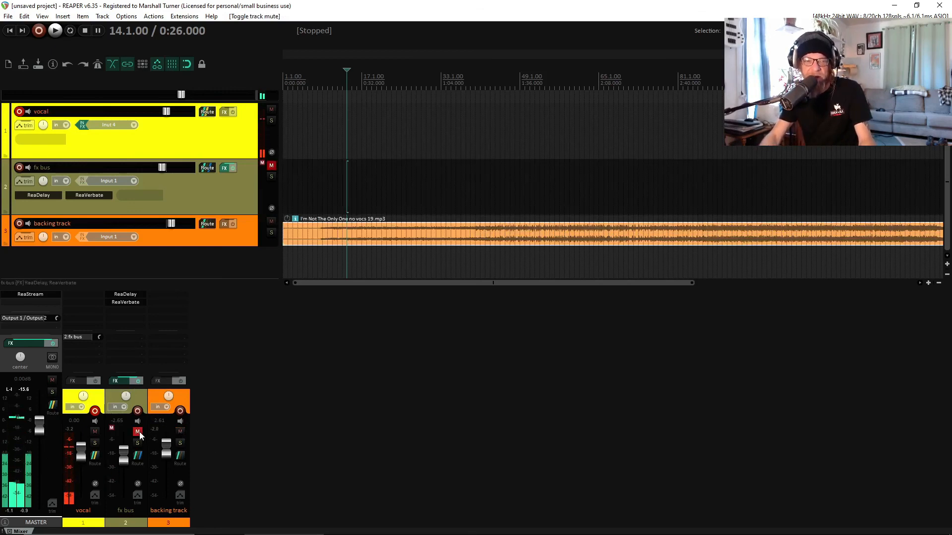